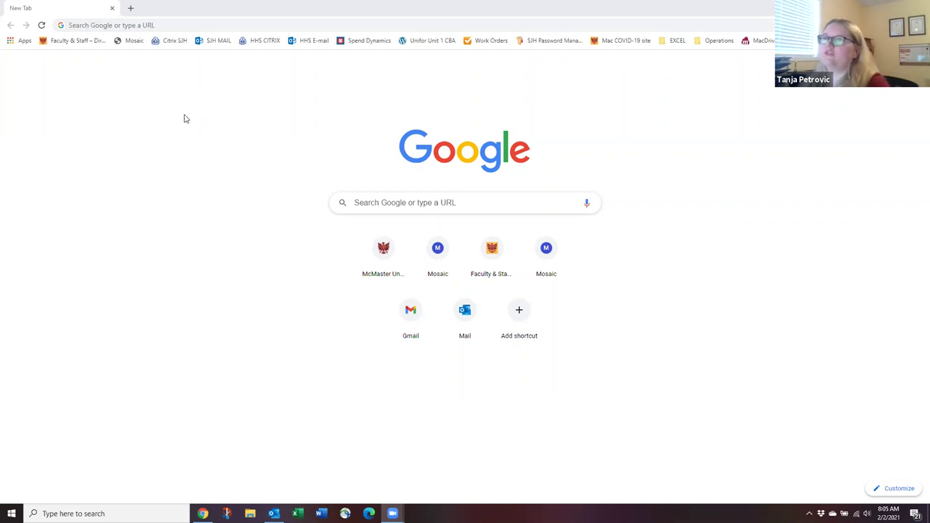
Load office.com from Chrome's address bar.
left_click(145, 25)
left_click(196, 238)
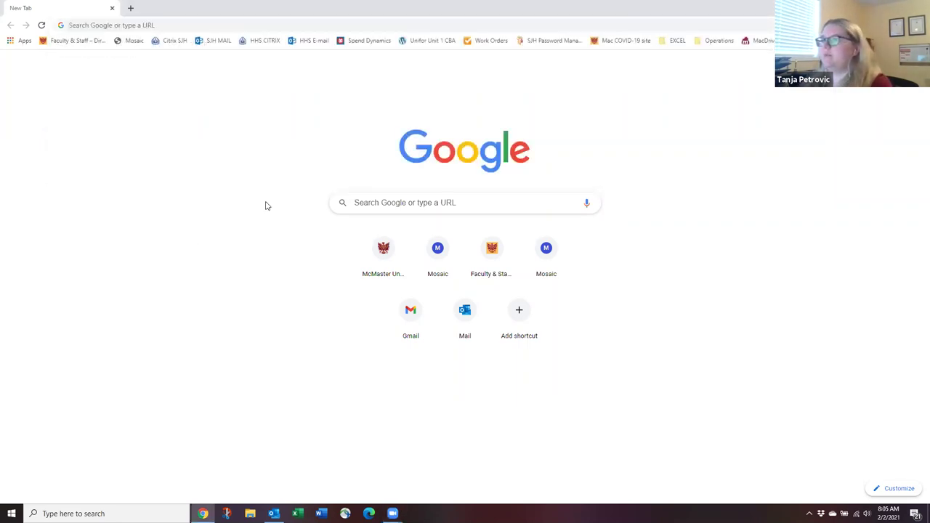
left_click(205, 25)
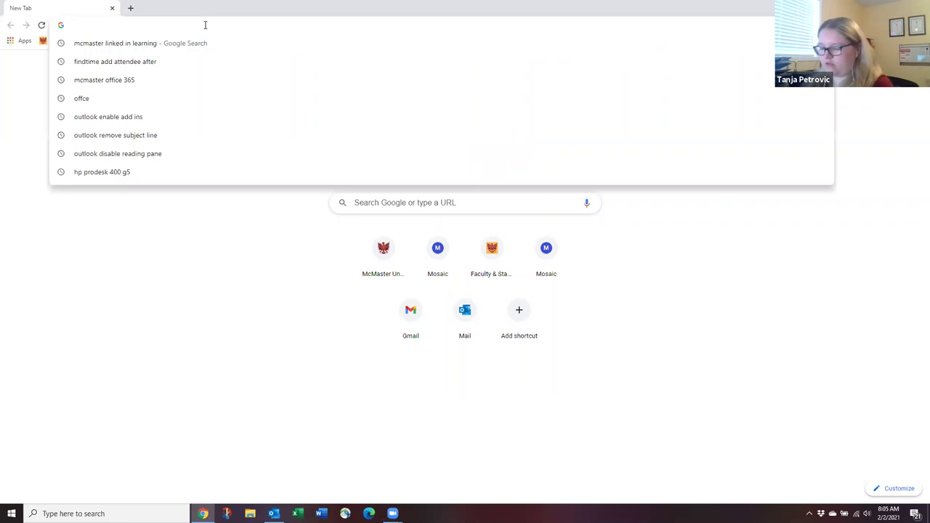
type("office.co")
key("Return")
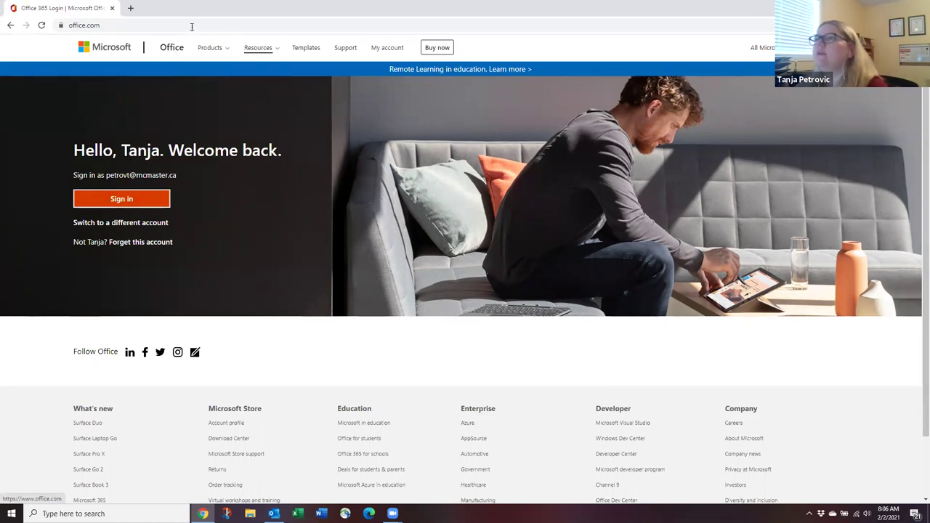
left_click(130, 8)
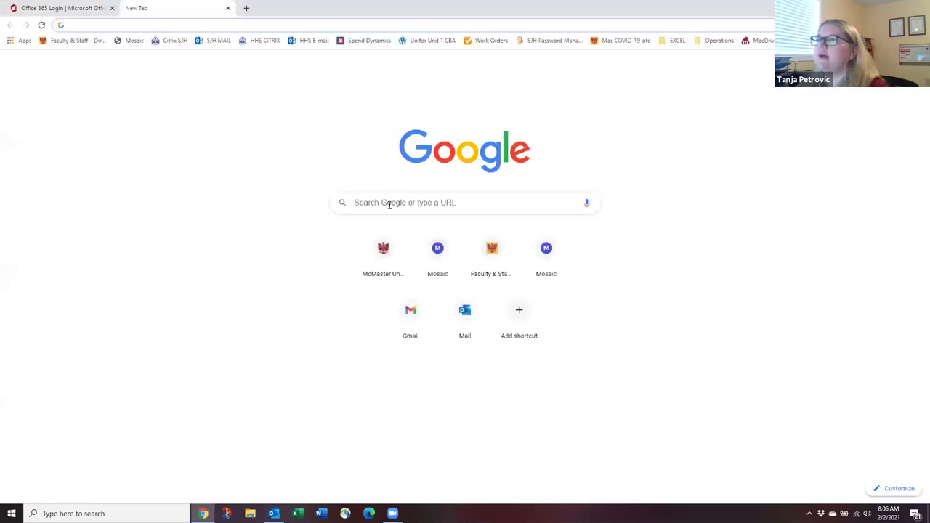
left_click(390, 204)
type("mcmaster office")
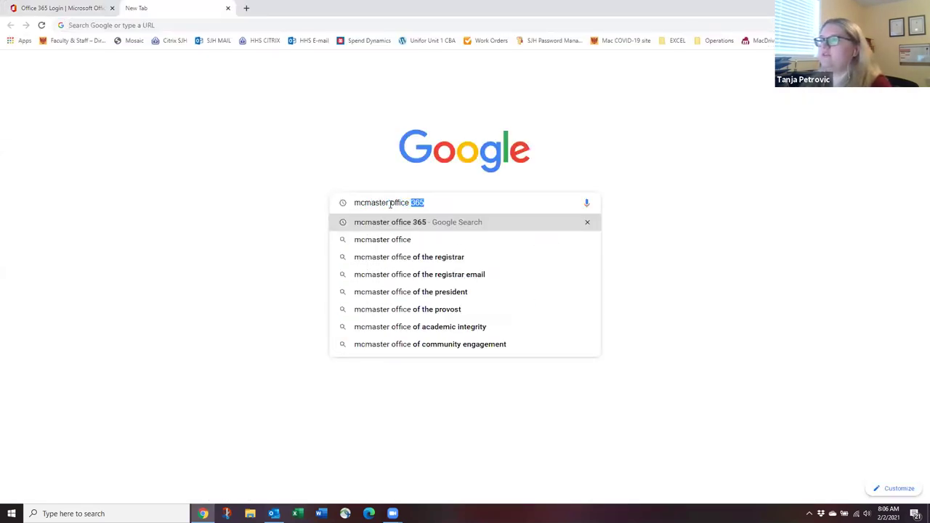
key("Return")
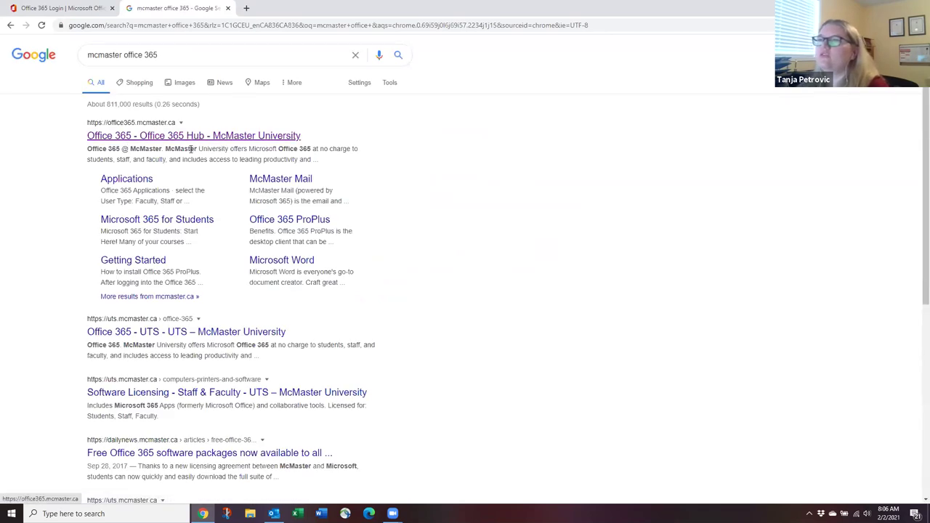
left_click(182, 142)
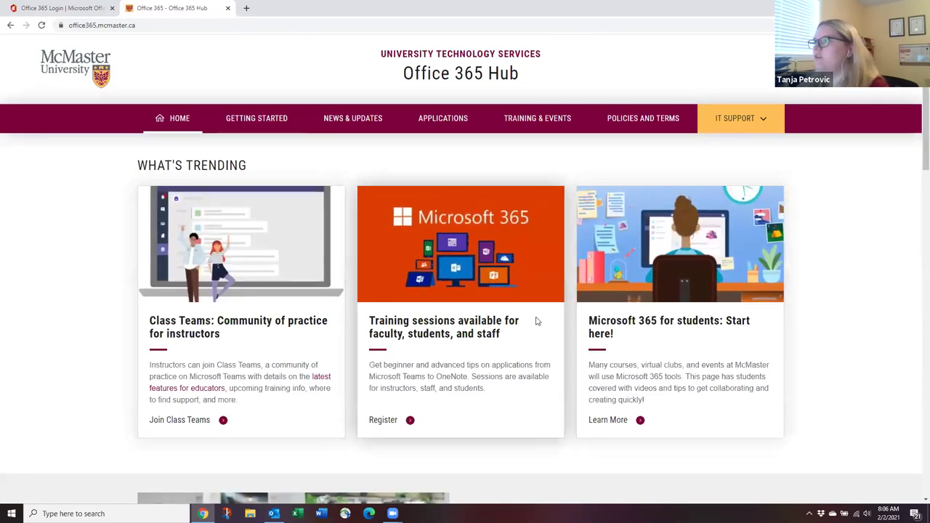
scroll(535, 319, "down", 1)
scroll(568, 313, "down", 5)
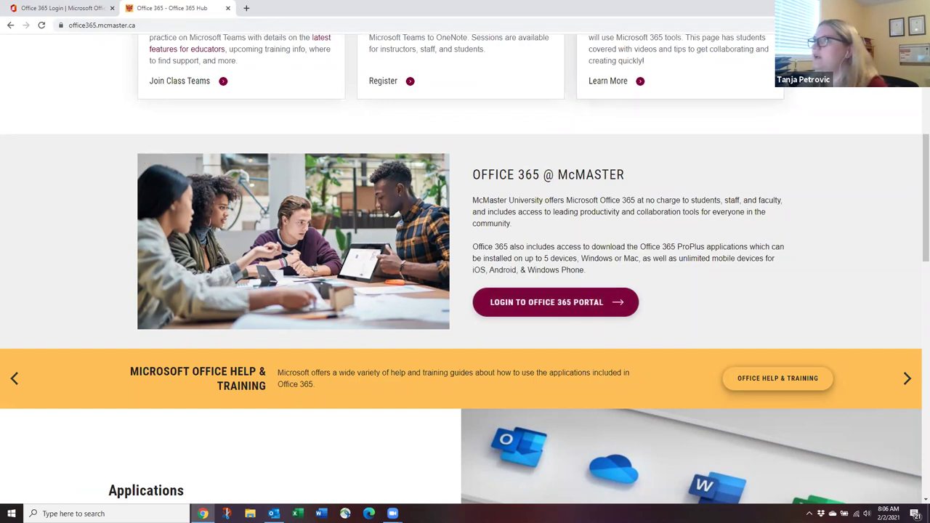
left_click(227, 8)
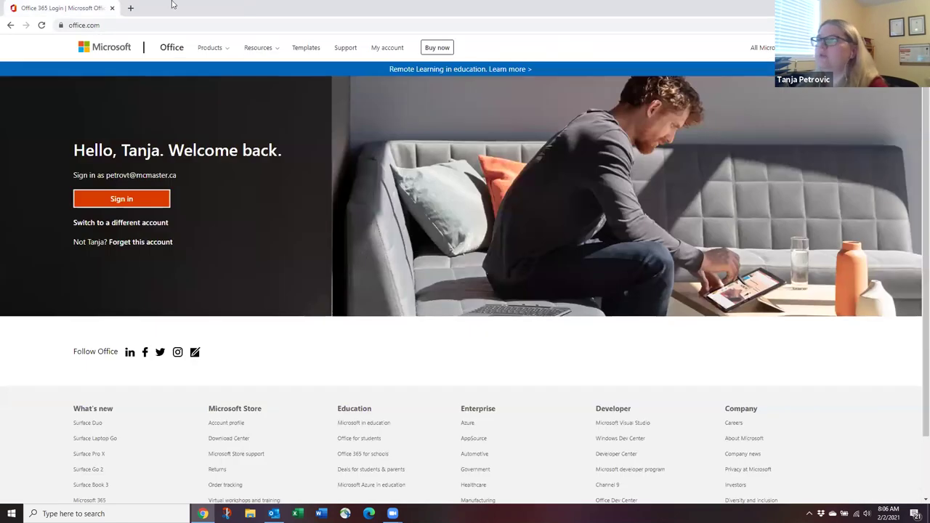
Sign in to Office 365 without staying signed in, then go to Word's start page.
left_click(155, 199)
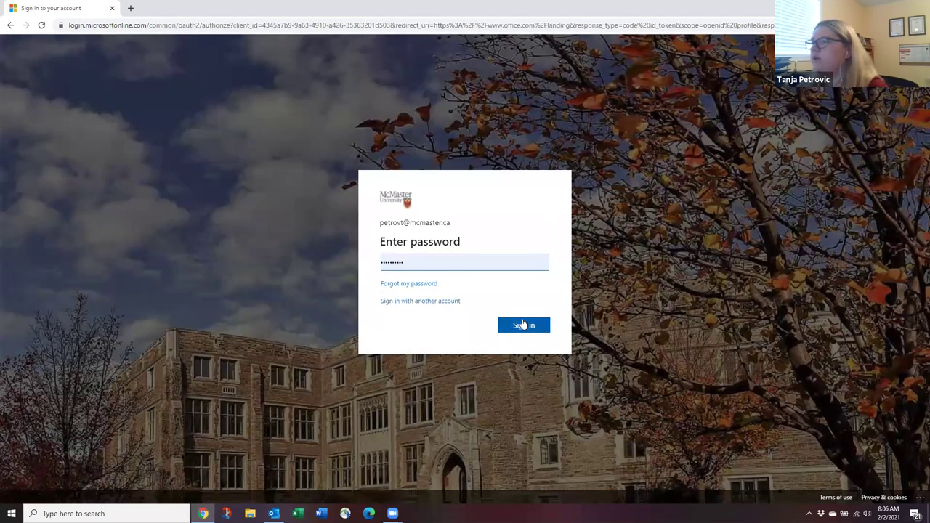
left_click(523, 325)
left_click(465, 325)
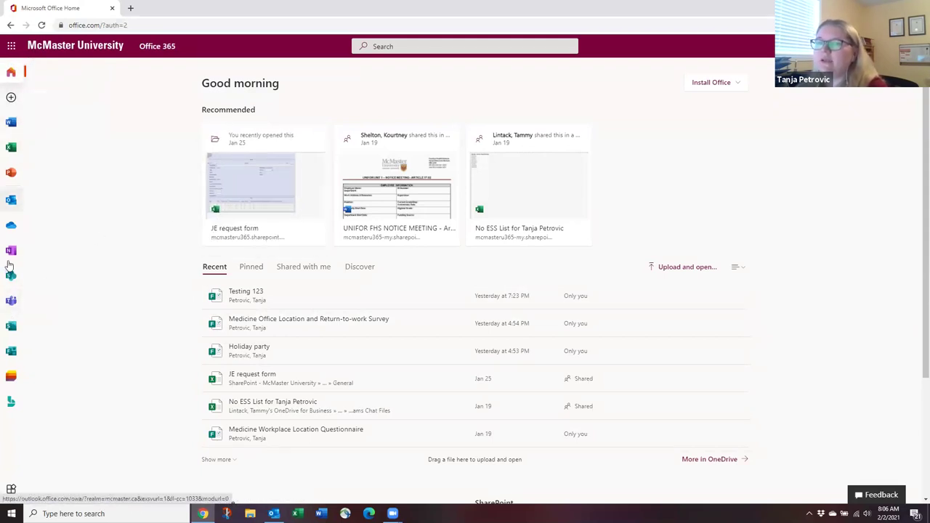
left_click(12, 124)
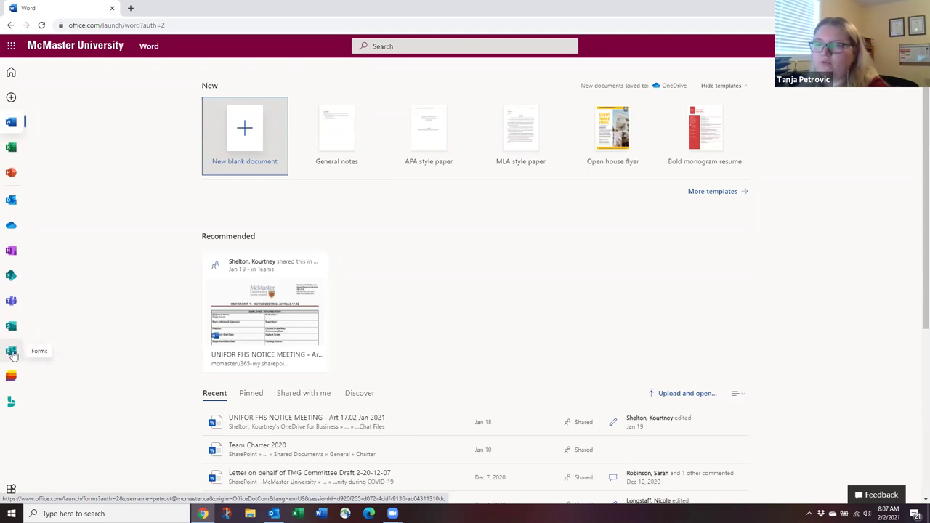
Switch to Microsoft Forms from the left app rail.
left_click(12, 352)
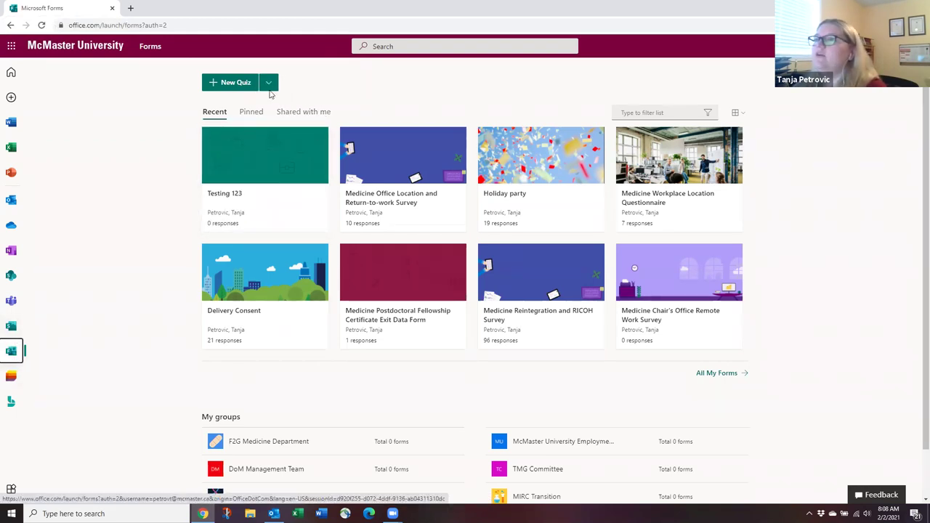
Create a new form titled 'Contact Info Survey' with an employee contact information description.
left_click(268, 86)
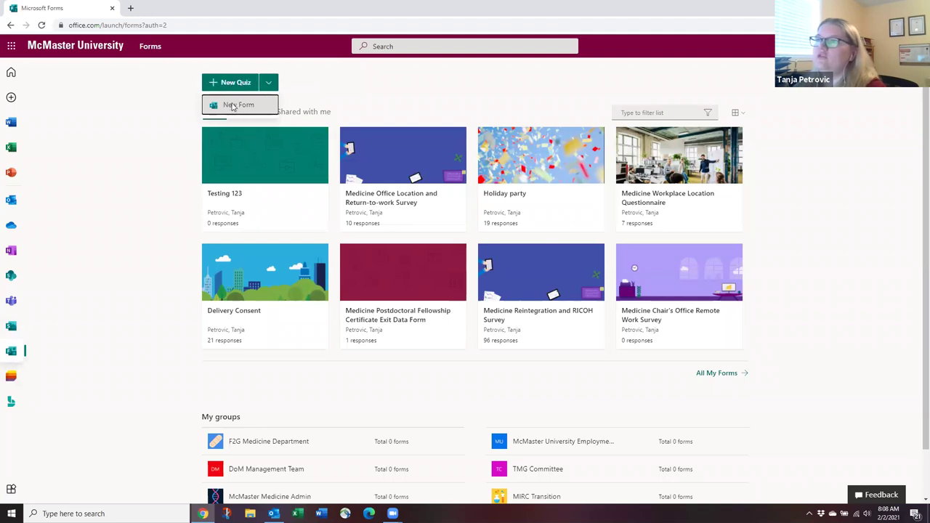
left_click(233, 107)
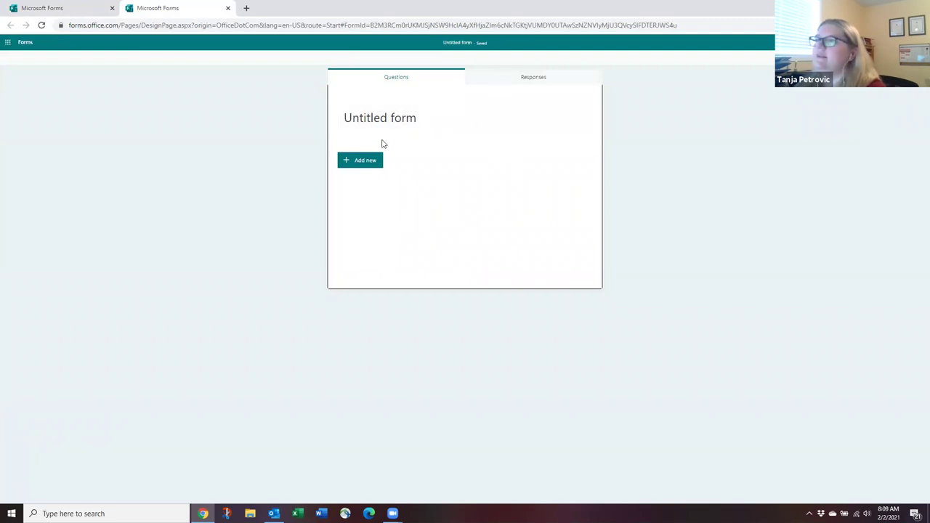
left_click(395, 113)
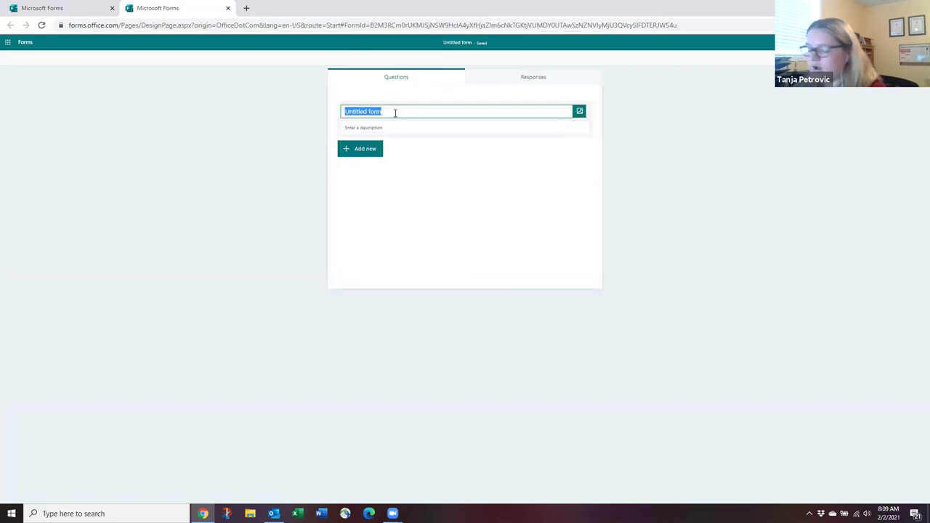
type("Cont")
key("BackSpace")
key("BackSpace")
key("BackSpace")
key("BackSpace")
type("Contact In")
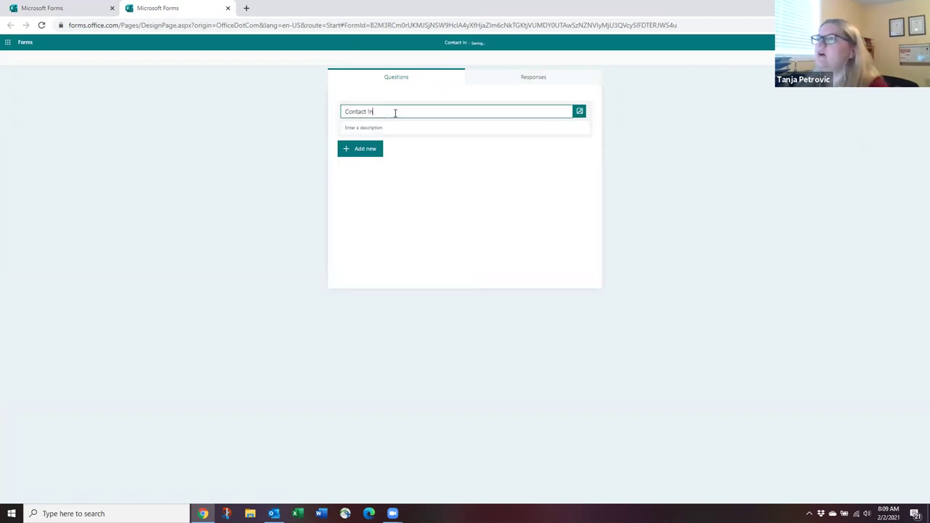
type("fo Survey")
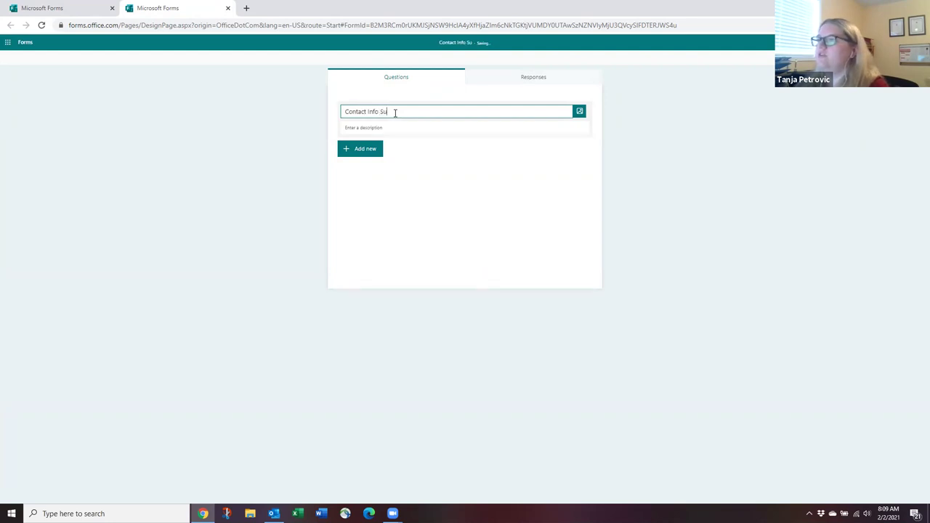
left_click(378, 128)
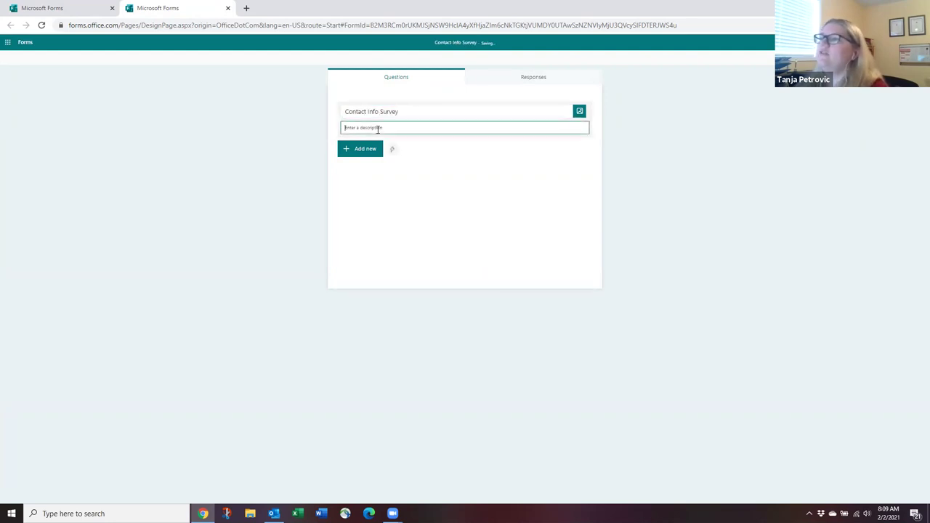
type("This survey is being conducted to collect employee contact information")
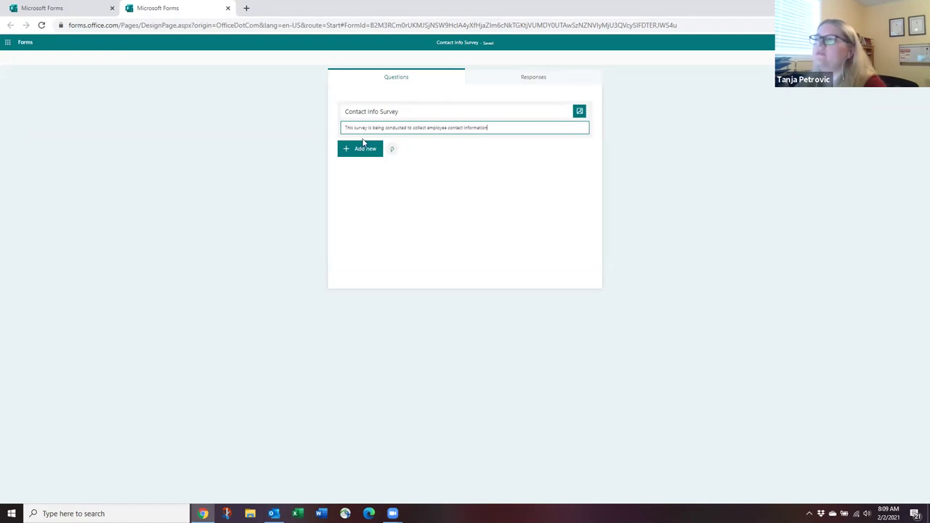
Try uploading a header image, cancel the file picker, and start adding a new question.
left_click(580, 112)
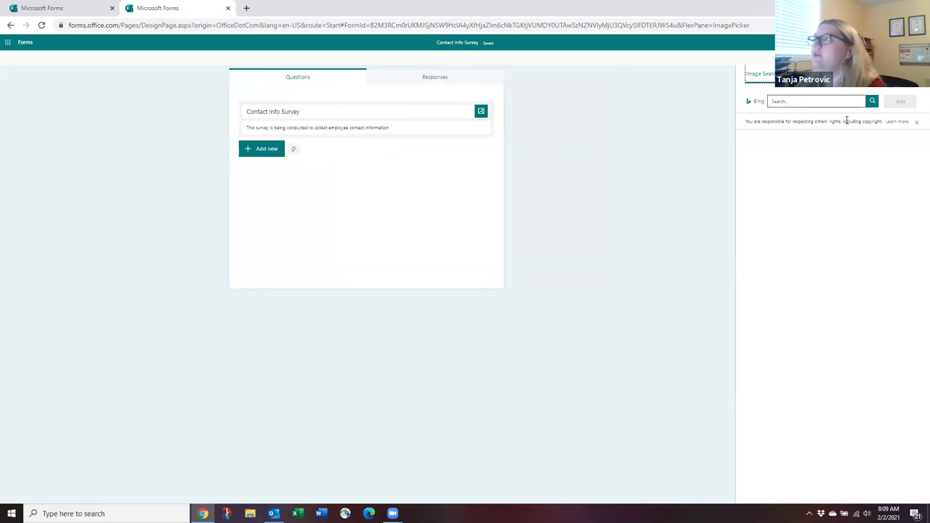
left_click(835, 73)
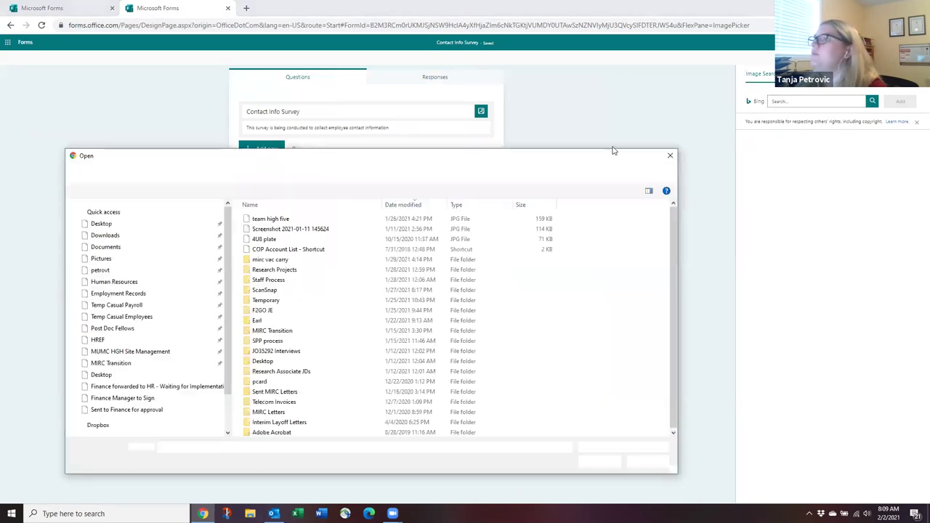
left_click(647, 462)
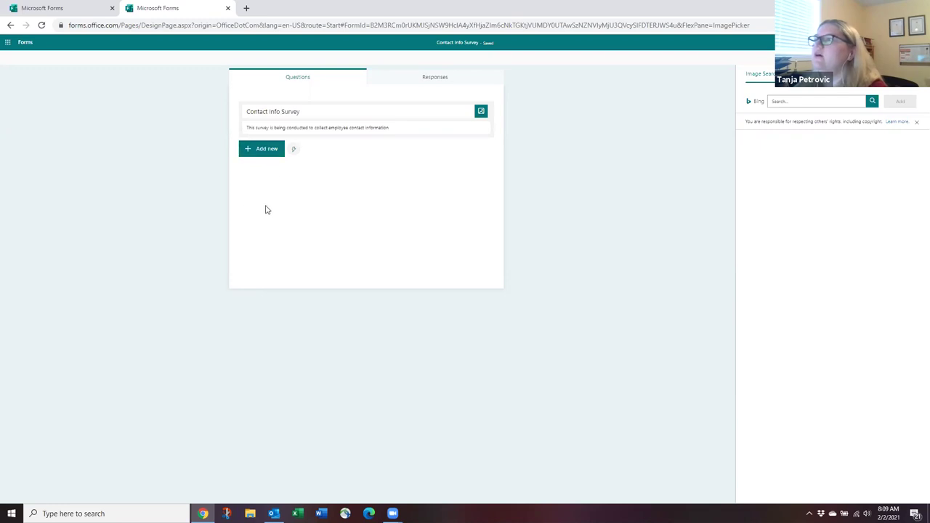
left_click(264, 150)
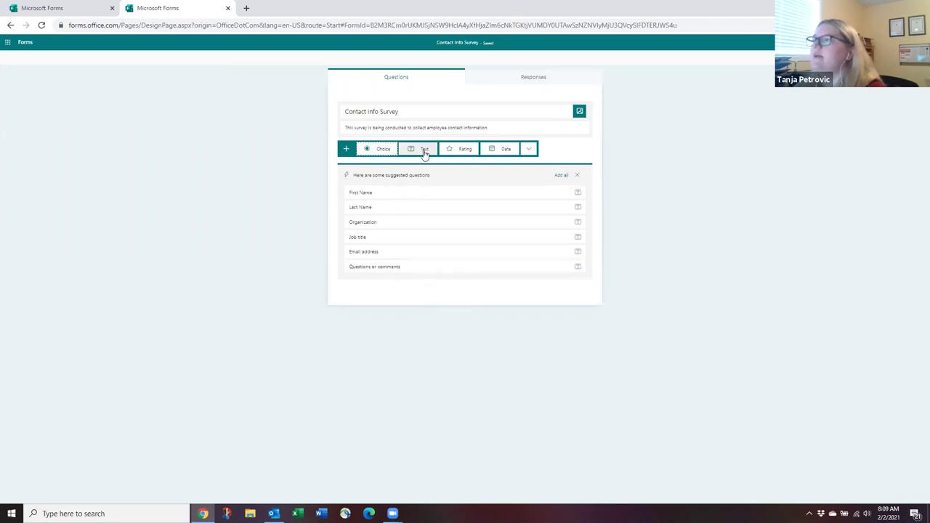
Add a choice question titled 'Which site are you located at?'.
left_click(529, 149)
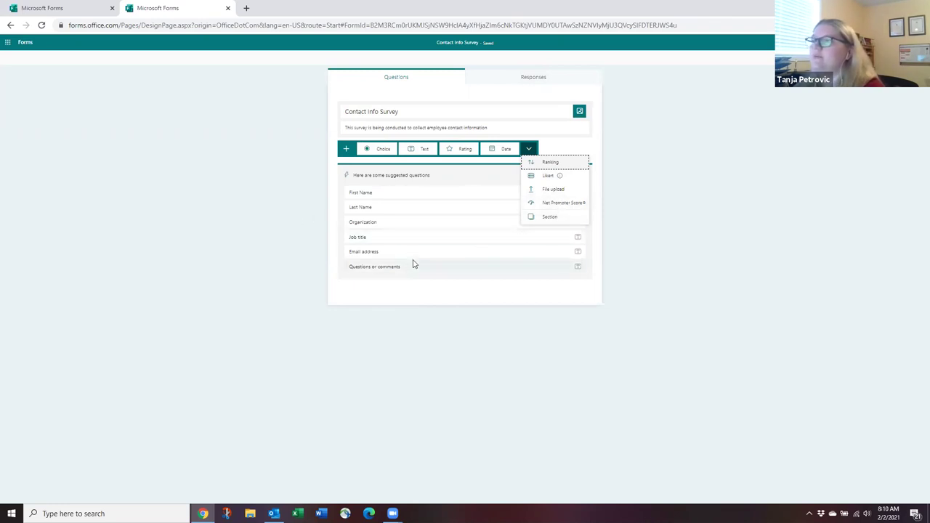
left_click(445, 336)
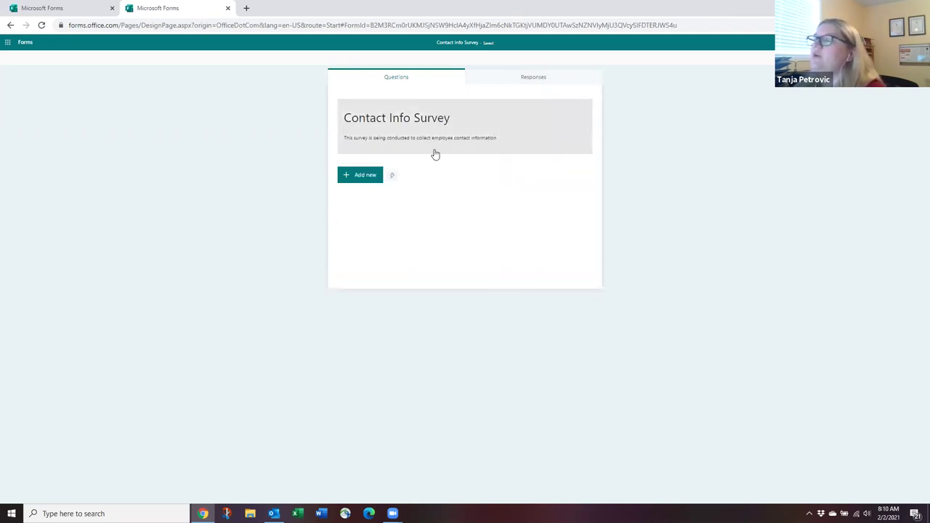
left_click(353, 181)
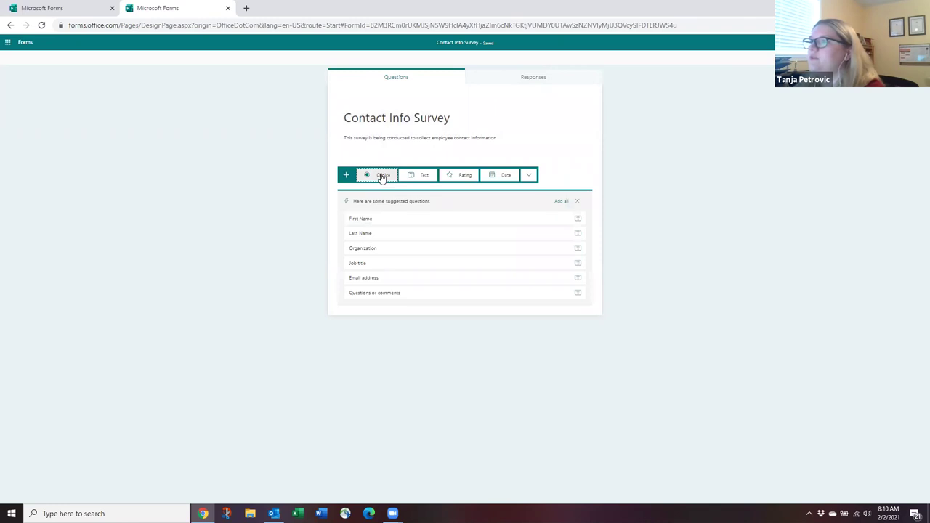
left_click(382, 176)
left_click(387, 193)
double_click(356, 191)
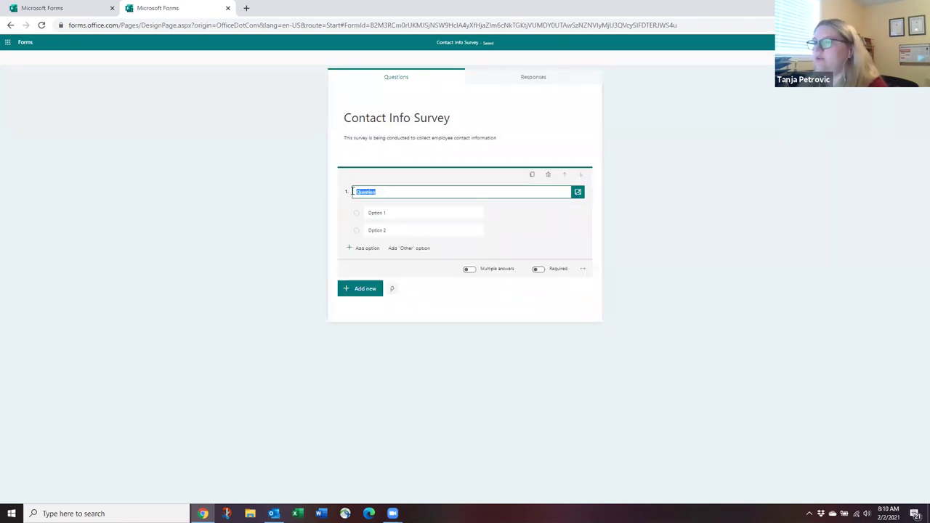
type("Which site are you located at?")
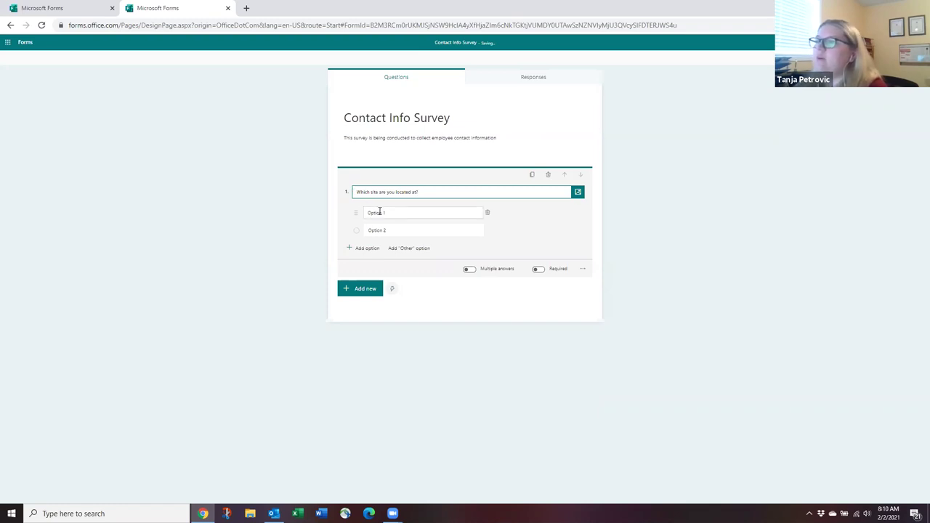
Fill in the answer choices MUMC, HGH and St. Joes.
left_click(379, 212)
left_click(378, 230)
left_click(390, 212)
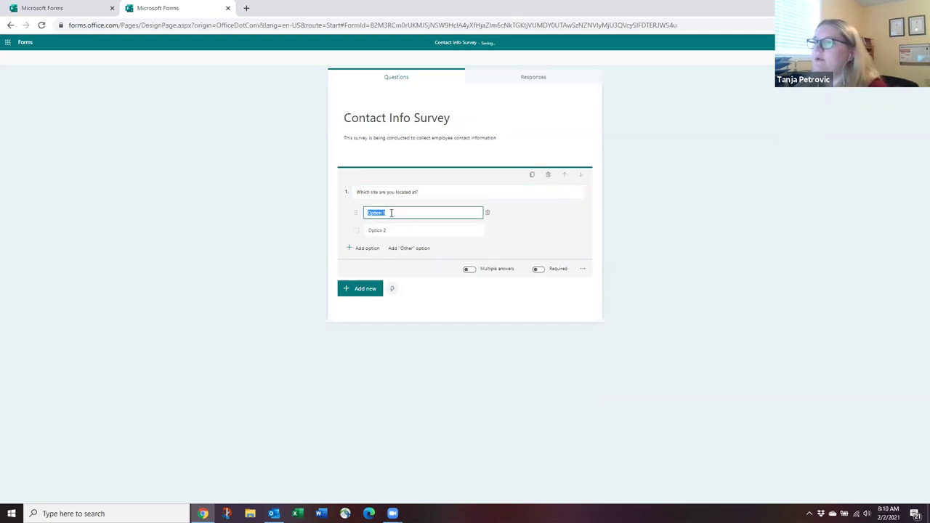
type("MUMC")
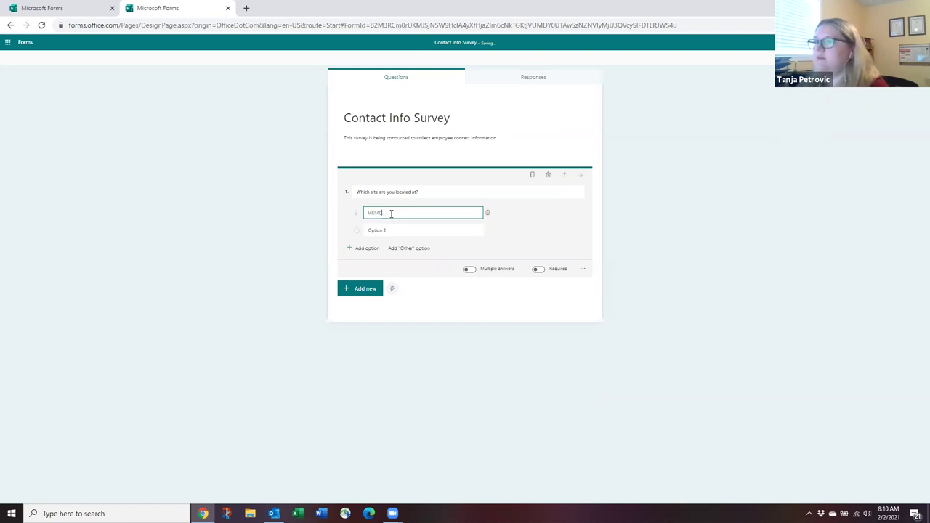
left_click(362, 226)
type("HGH")
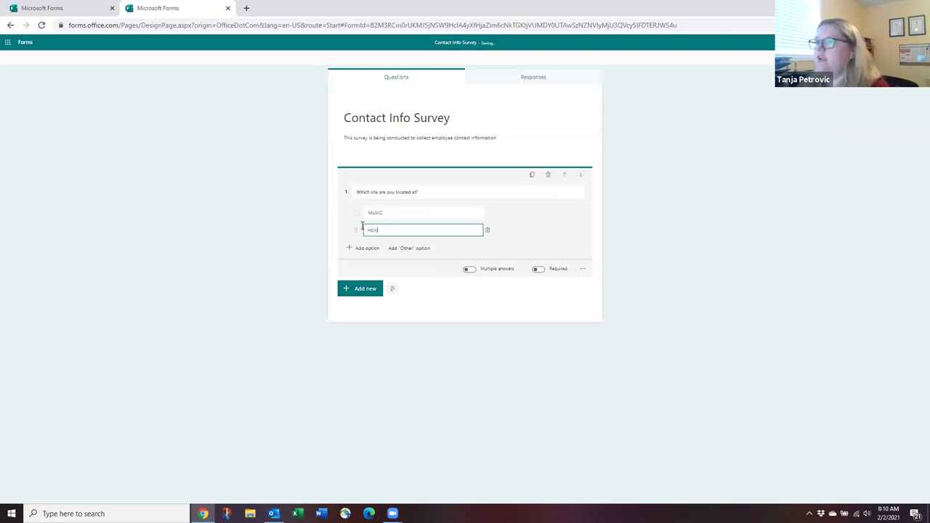
left_click(361, 249)
left_click(397, 247)
triple_click(374, 247)
type("St. Joes")
Add a Juravinski choice and an Other option, then delete Juravinski.
left_click(367, 265)
type("I")
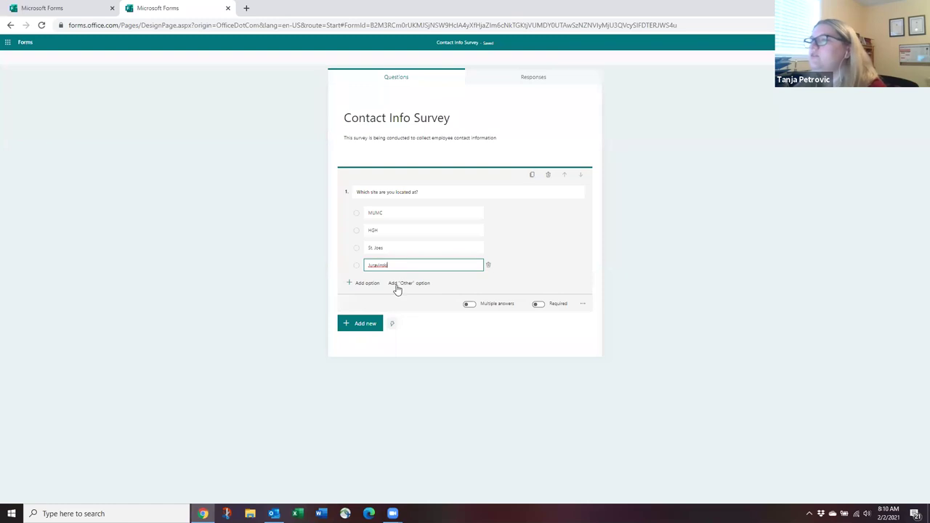
left_click(398, 286)
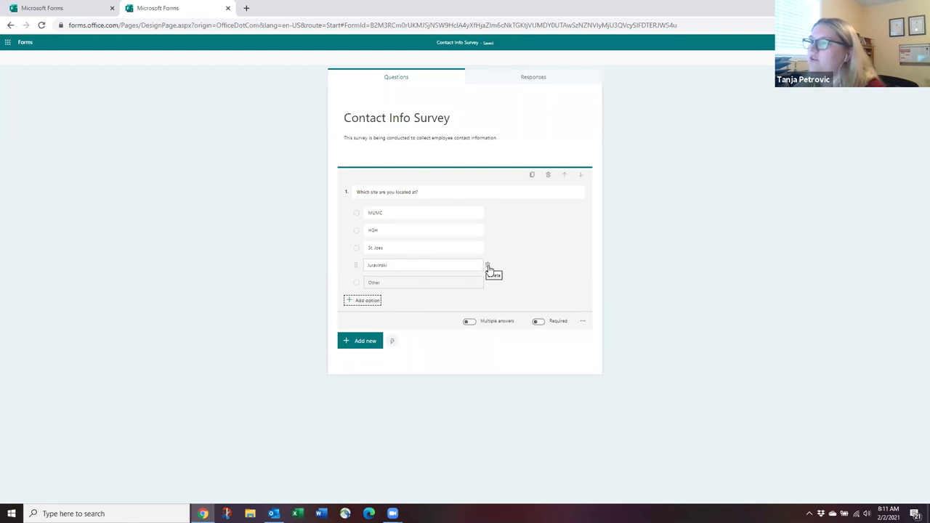
left_click(488, 266)
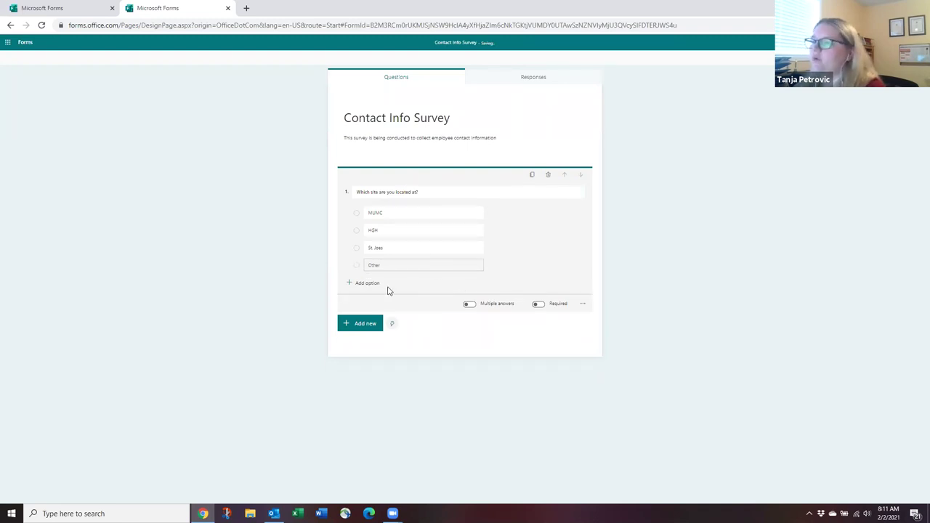
Drag MUMC below St. Joes so the choices read HGH, St. Joes, MUMC, Other.
left_click(372, 212)
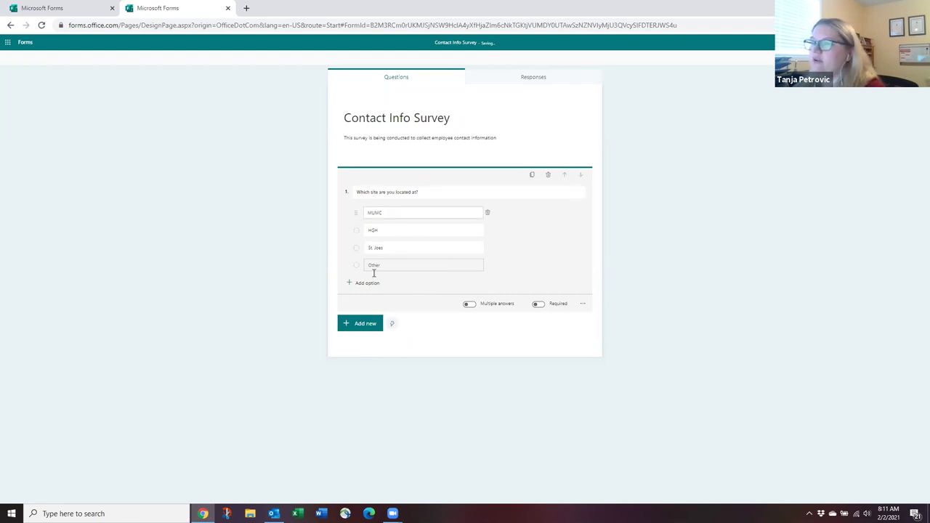
left_click(377, 248)
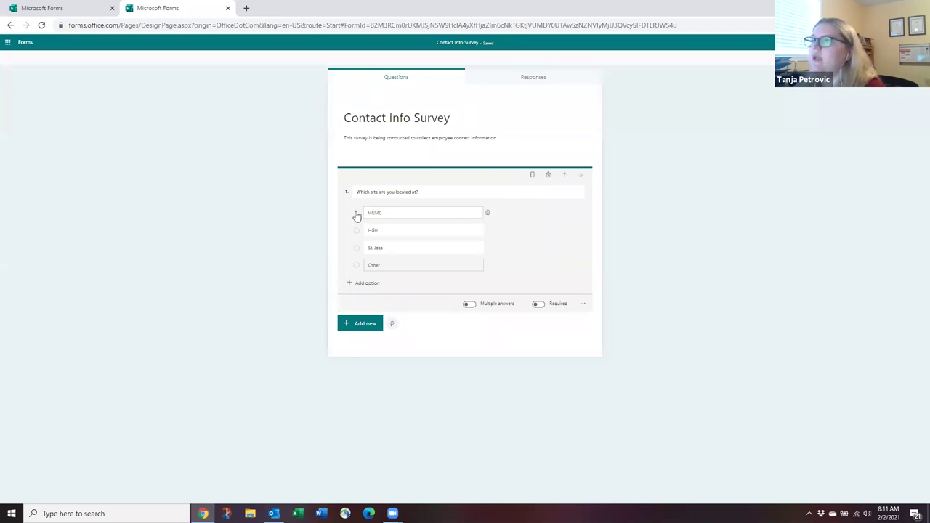
left_click_drag(356, 217, 356, 247)
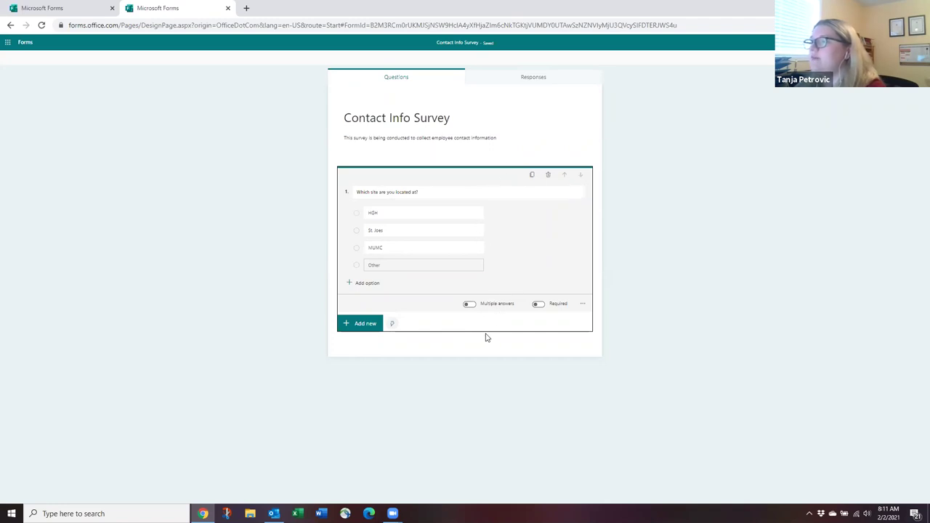
Toggle Required on and back off, then enable Multiple answers on the site question.
left_click(540, 305)
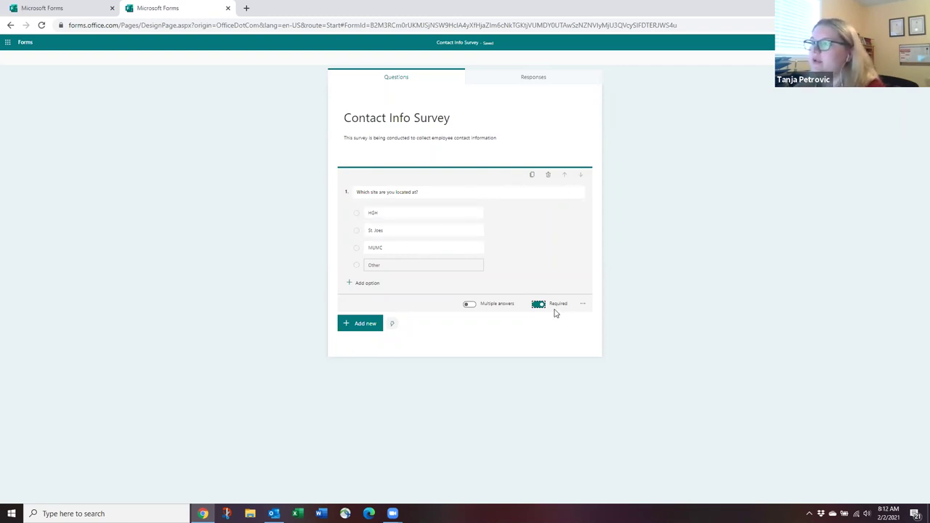
left_click(539, 304)
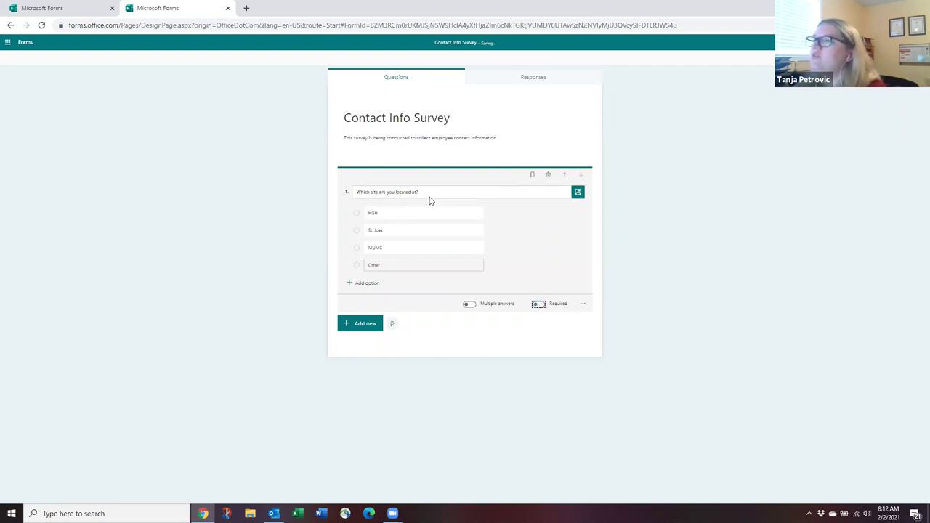
left_click(469, 304)
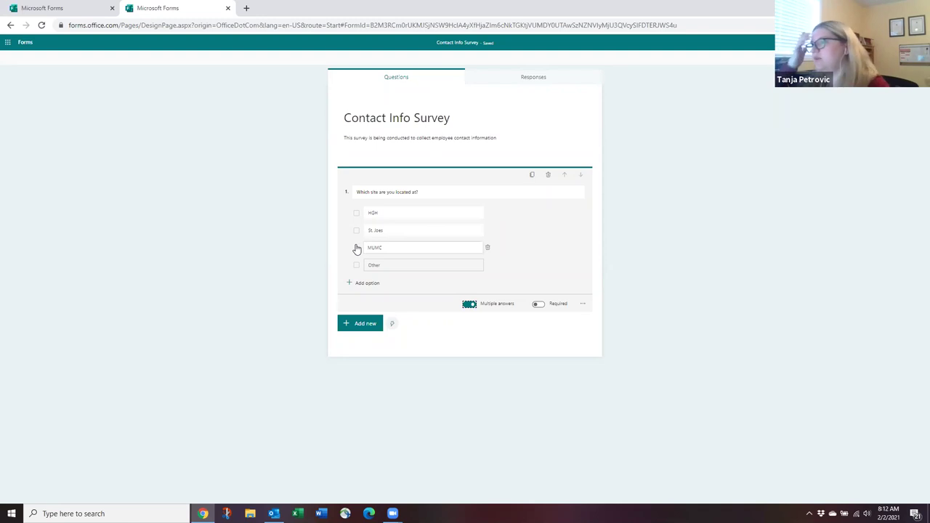
left_click(353, 214)
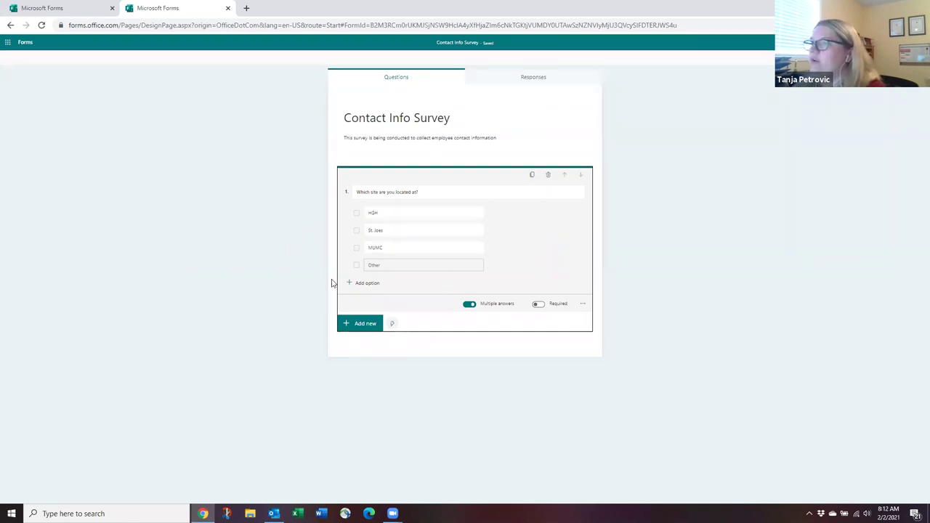
left_click(582, 306)
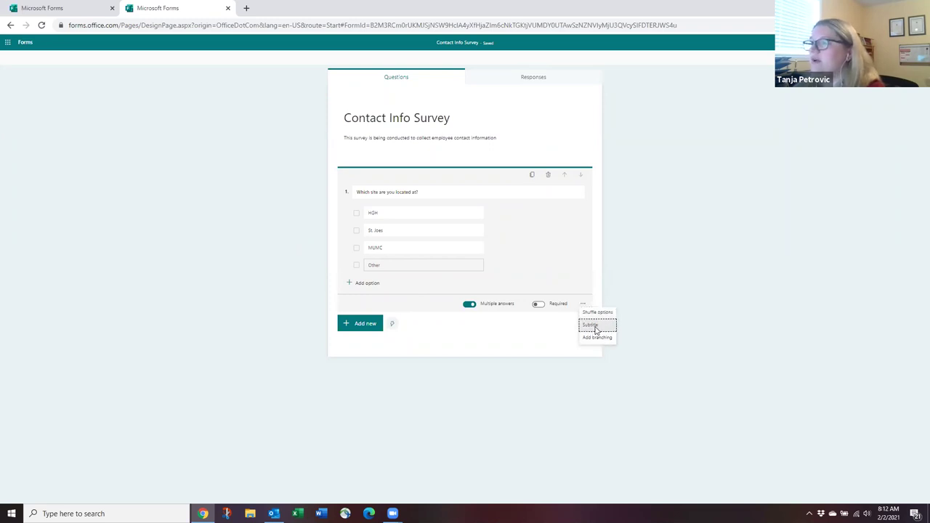
left_click(595, 325)
left_click(407, 209)
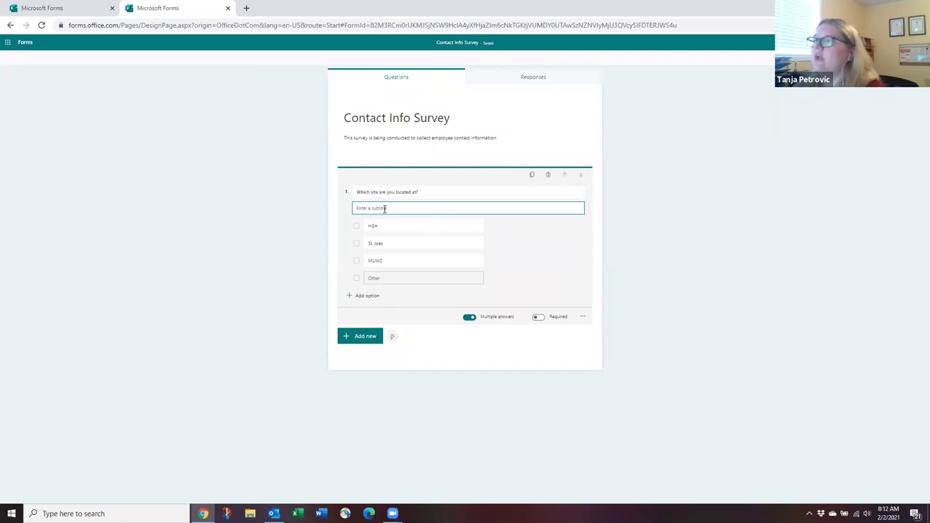
type("Choose all that apply")
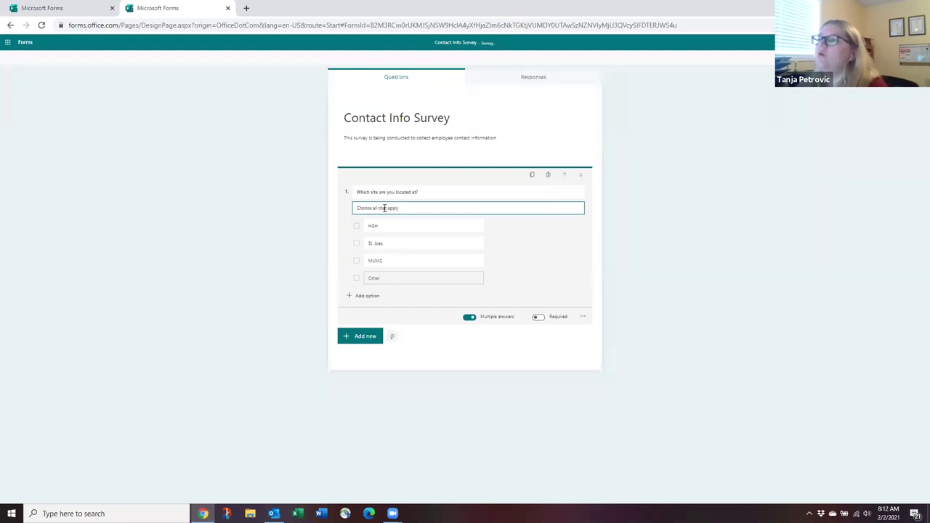
triple_click(438, 194)
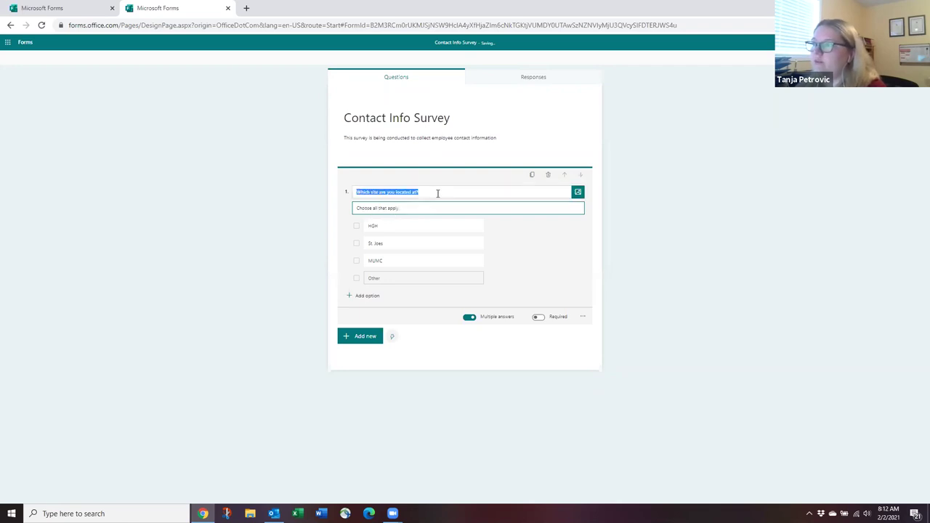
triple_click(434, 207)
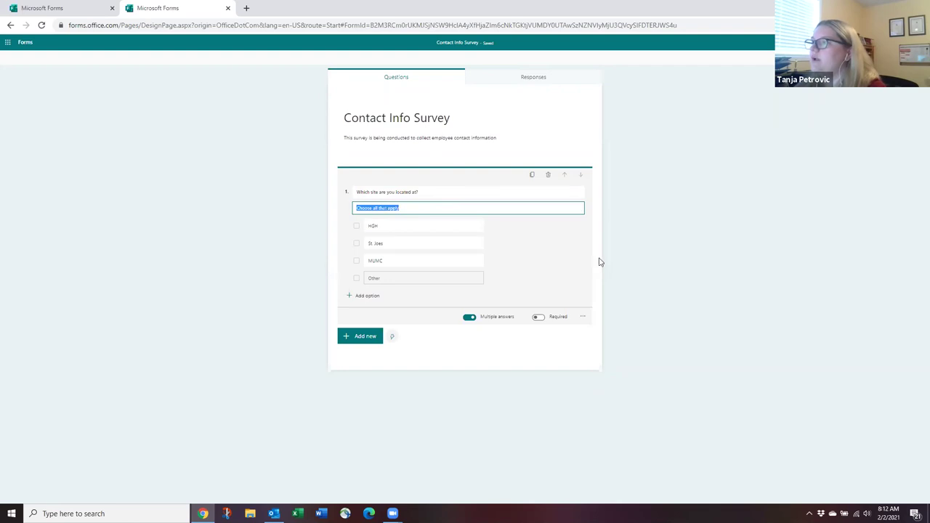
left_click(582, 316)
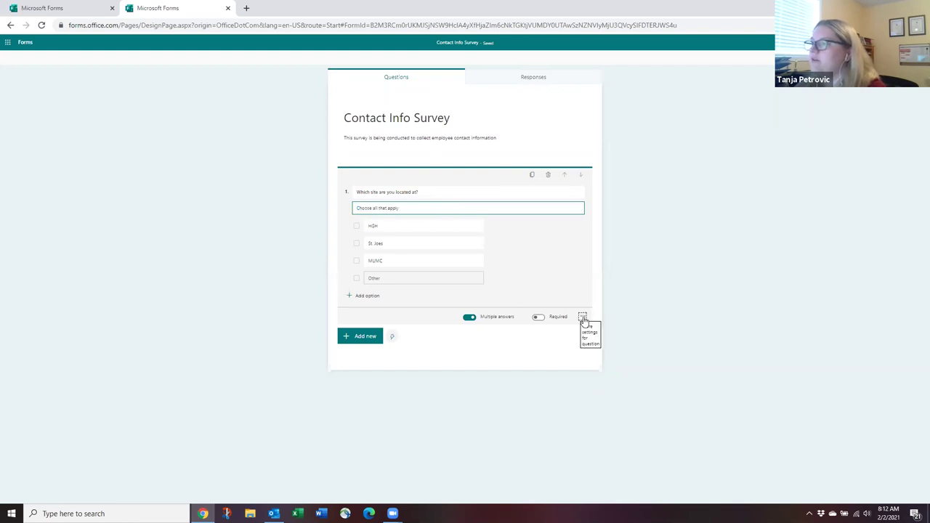
left_click(598, 338)
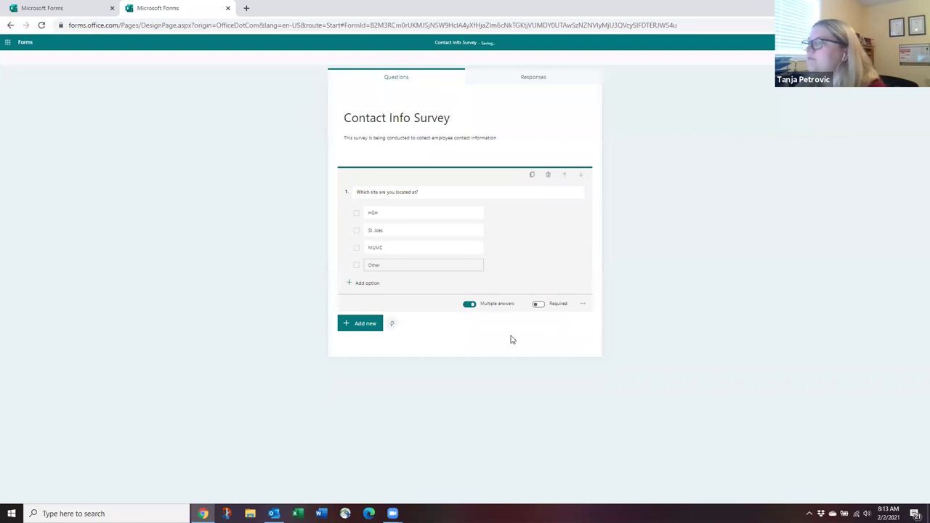
left_click(585, 306)
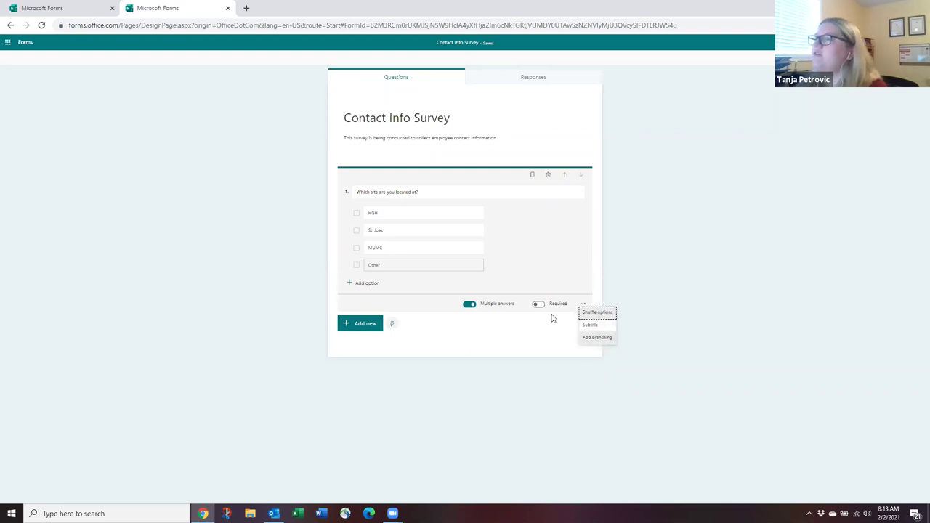
left_click(489, 334)
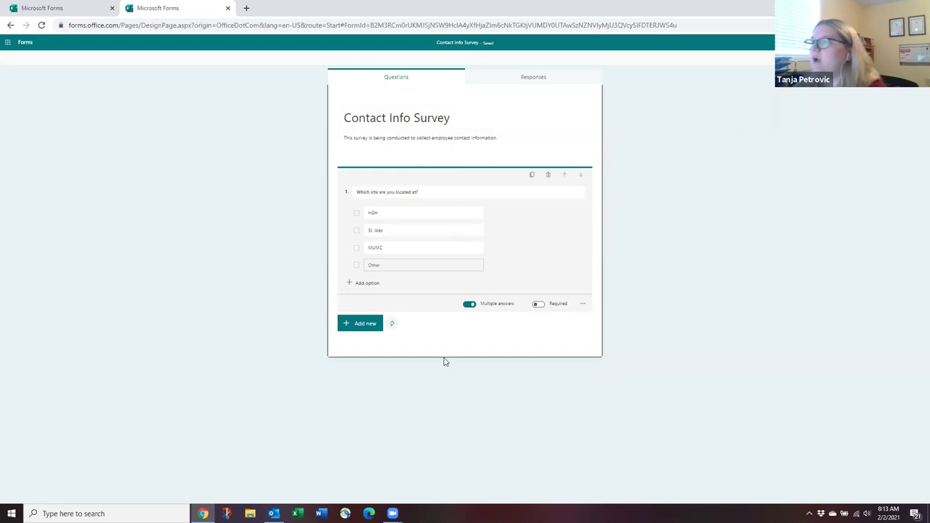
left_click(582, 305)
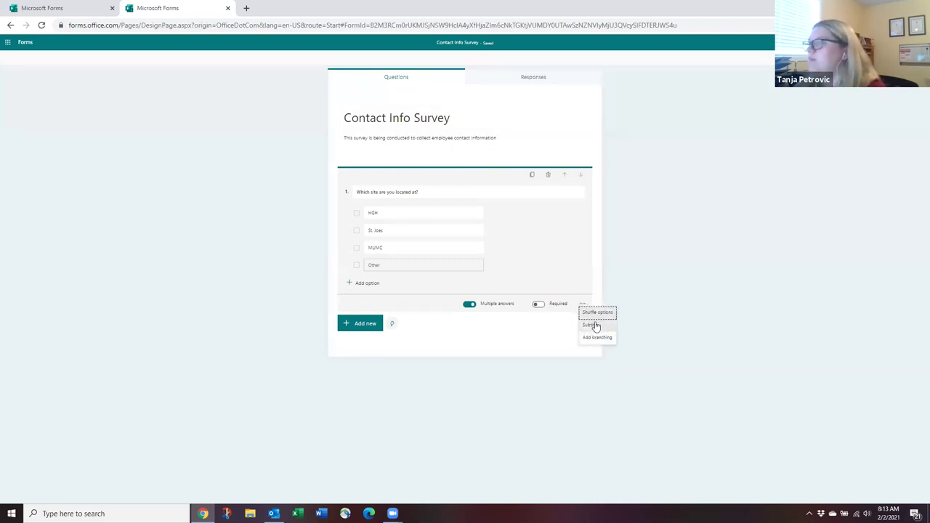
left_click(598, 312)
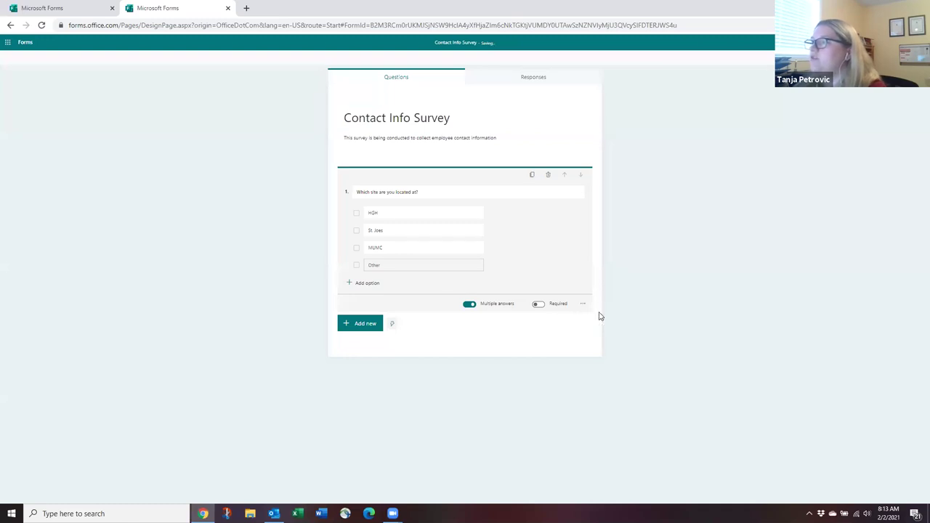
left_click(583, 305)
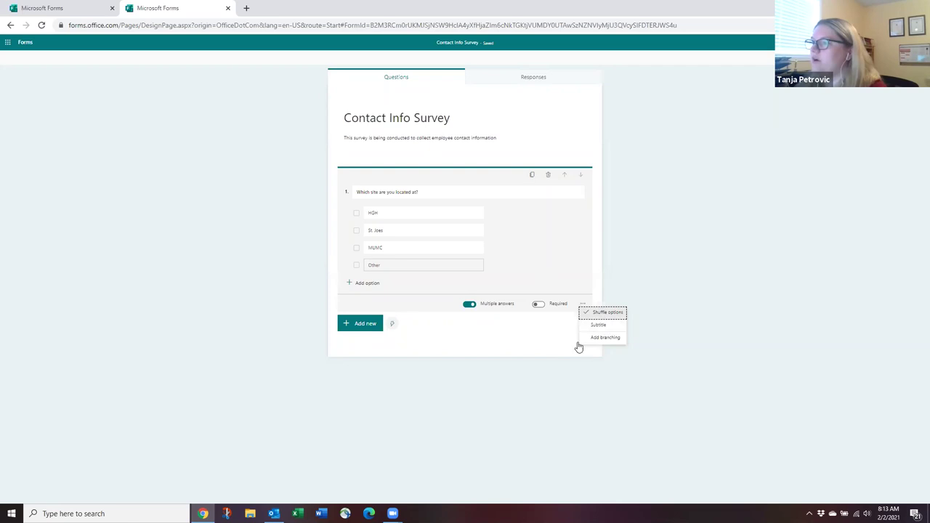
left_click(604, 312)
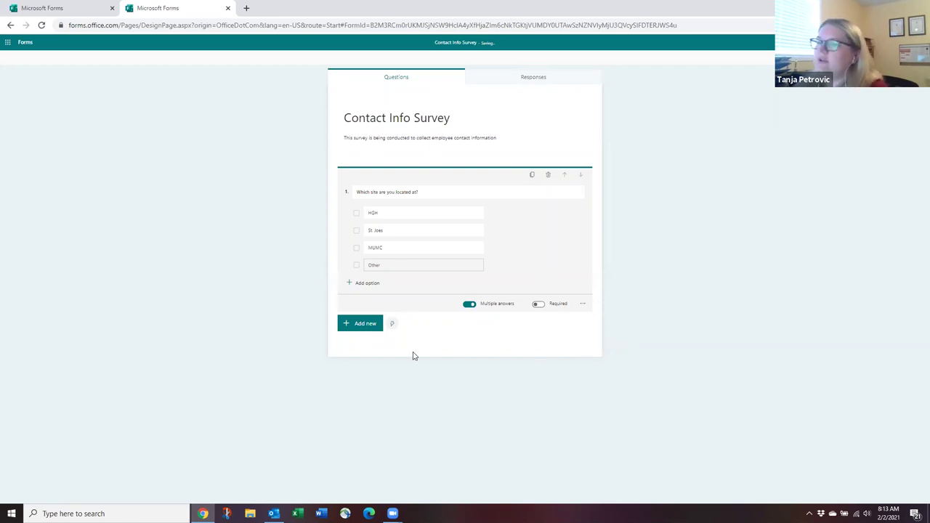
Add text question 'Please enter your full name', trying Long answer before reverting to short.
left_click(362, 331)
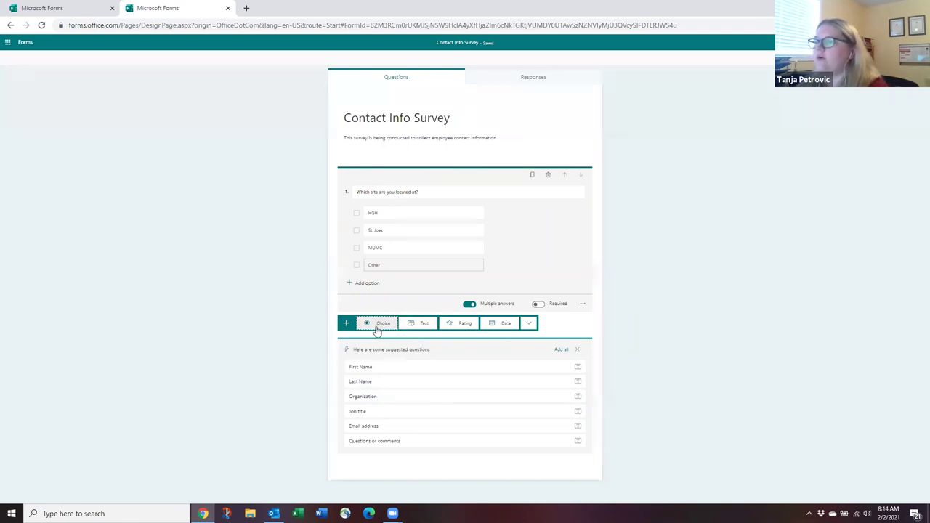
left_click(419, 325)
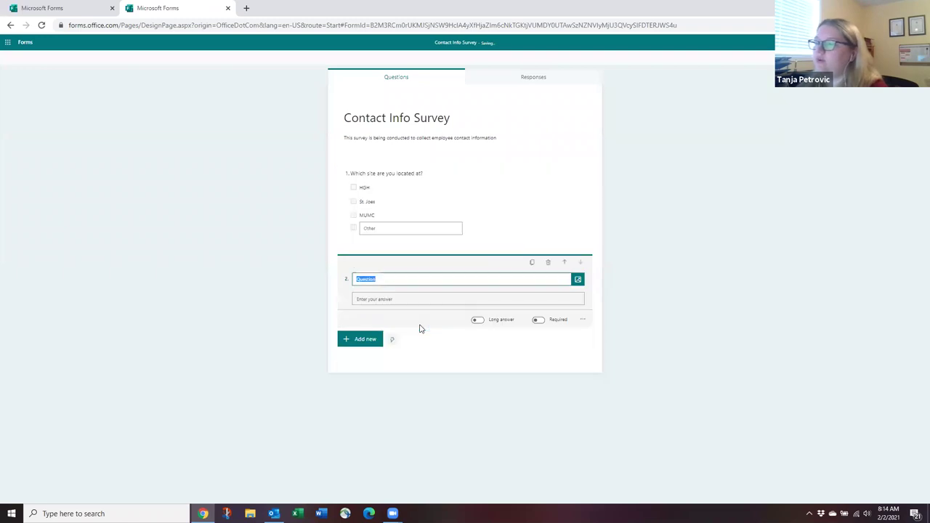
left_click_drag(385, 279, 345, 279)
type("Please enter")
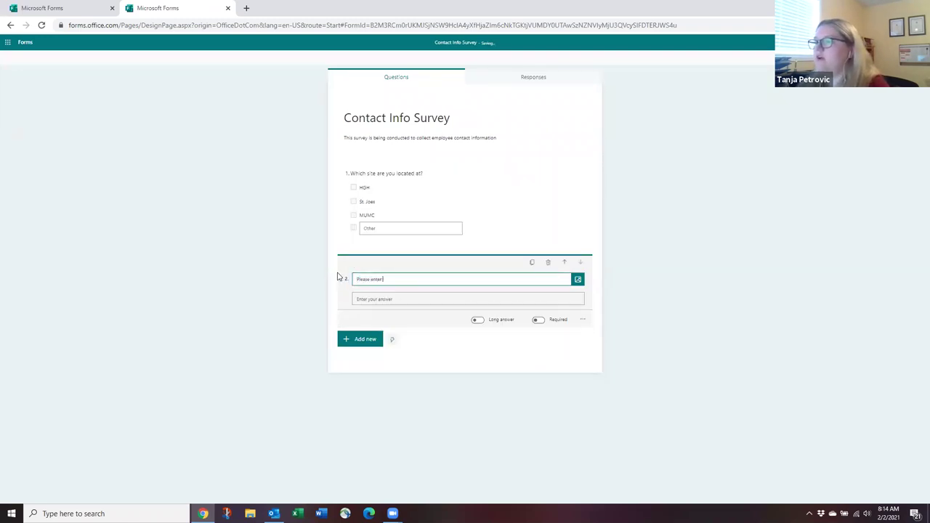
type(" your full name")
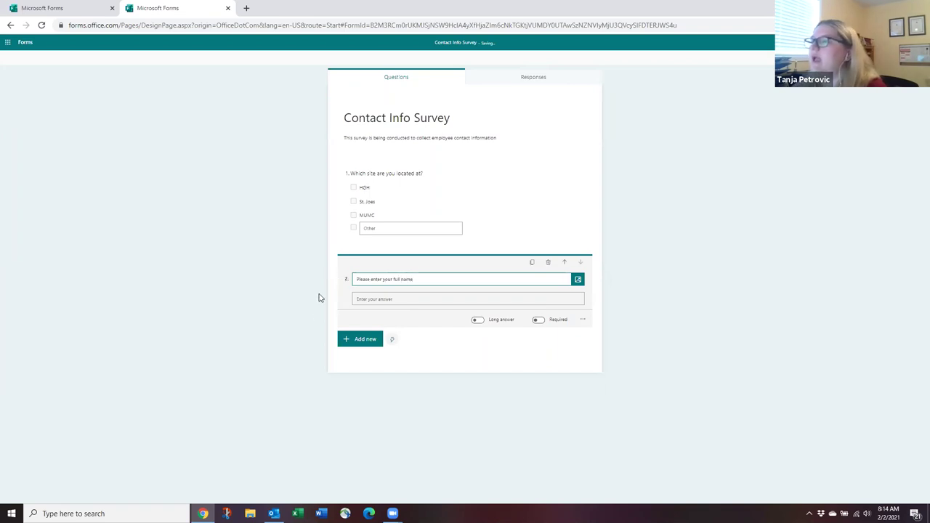
left_click(374, 304)
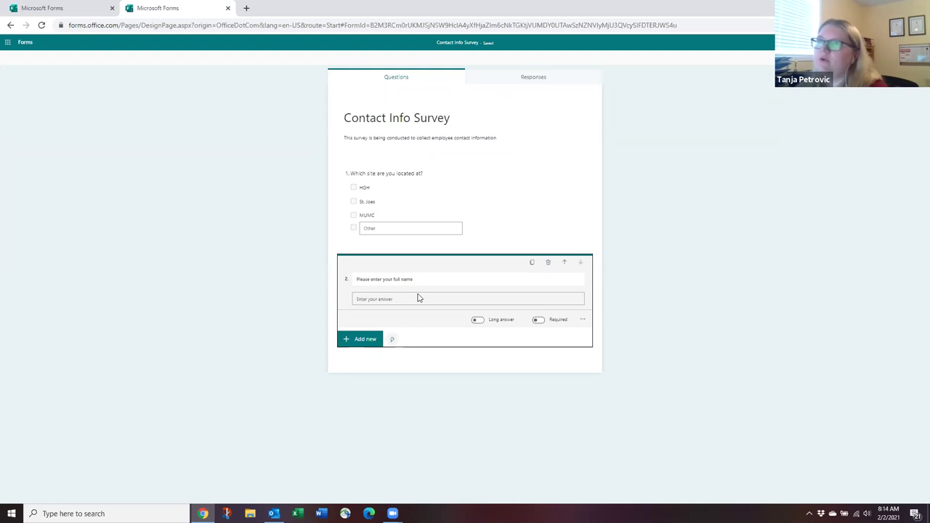
left_click(476, 322)
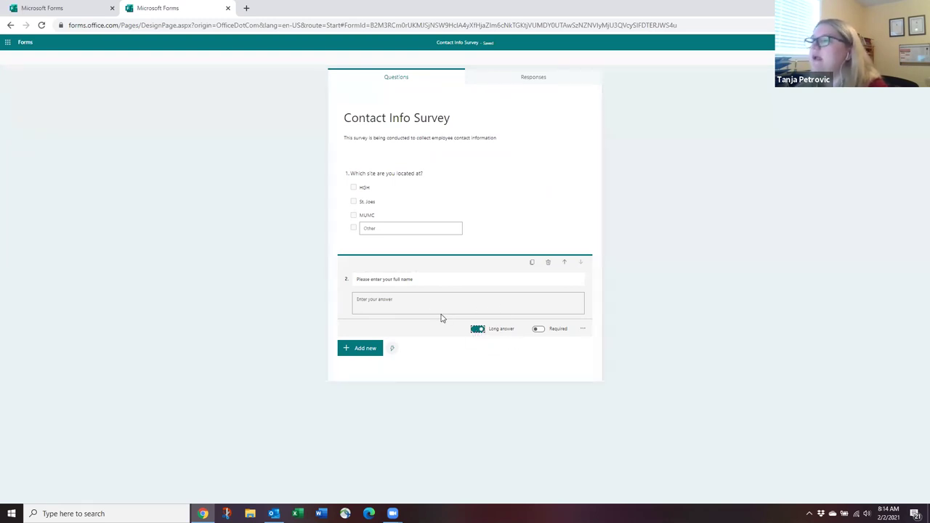
left_click(477, 330)
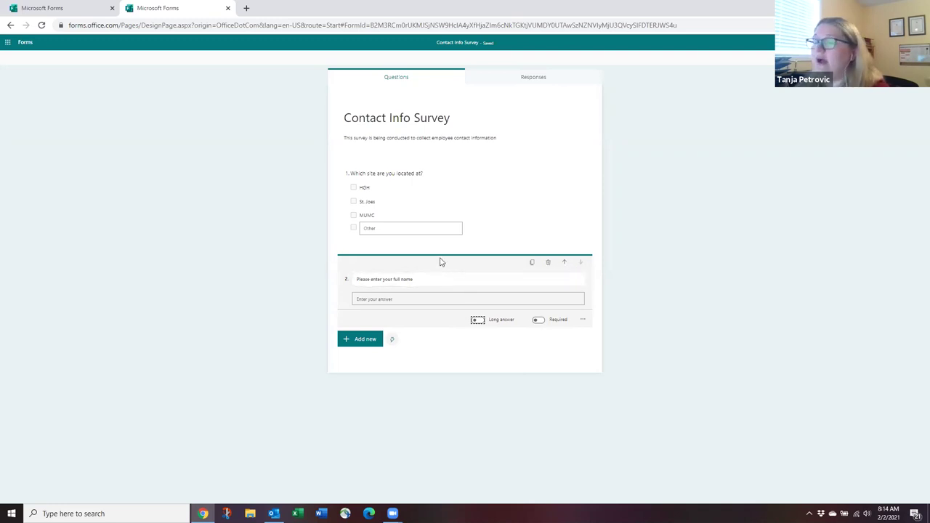
Move the full name question above the site question and show its extra options.
left_click(565, 263)
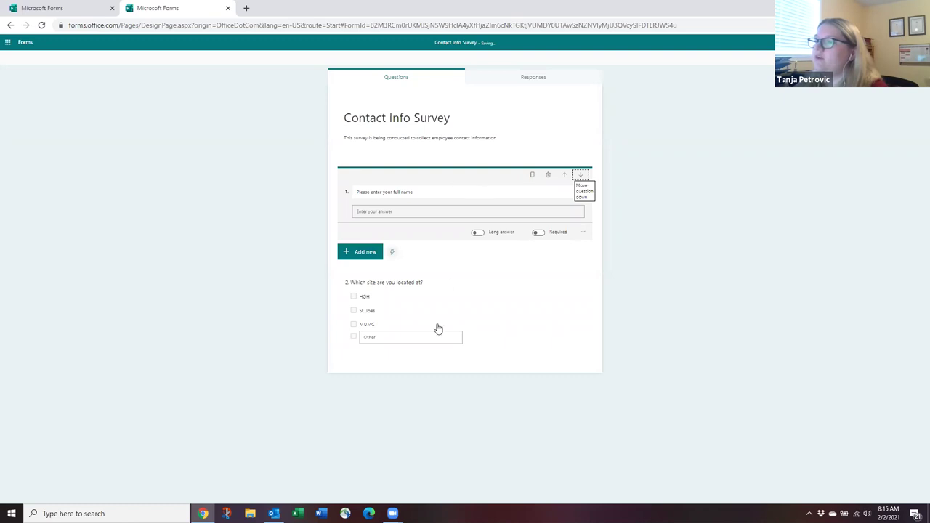
left_click(519, 299)
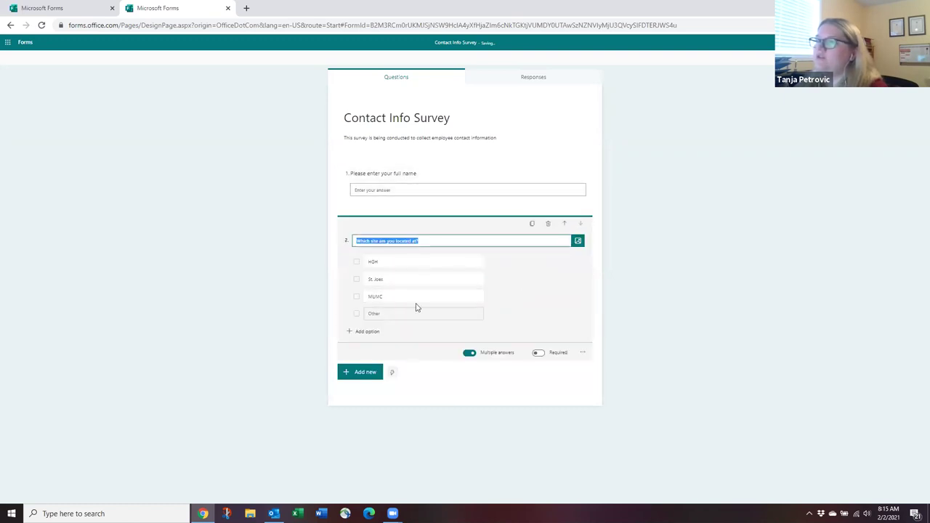
left_click(422, 175)
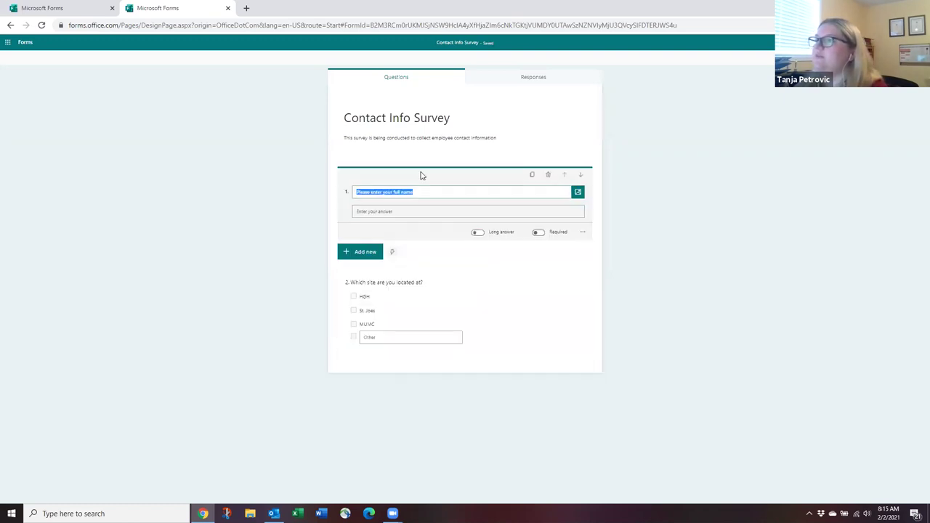
left_click(582, 231)
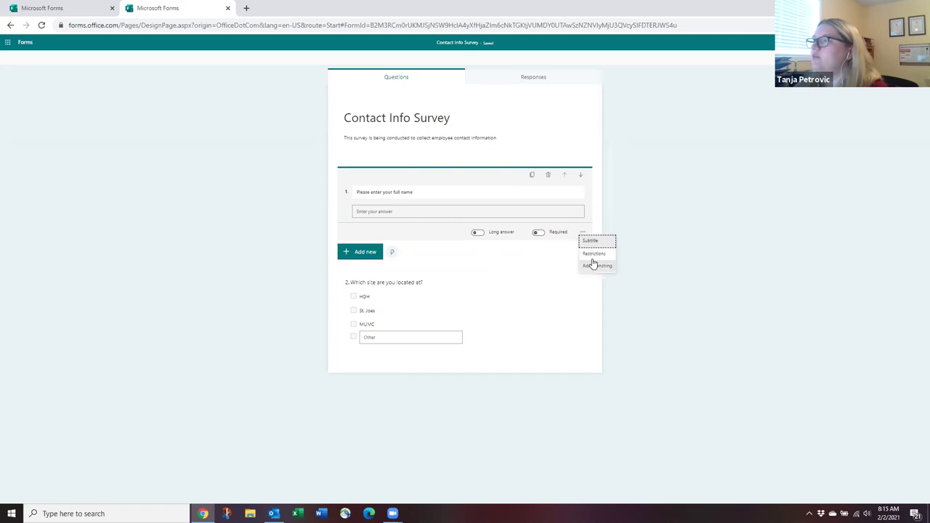
left_click(592, 255)
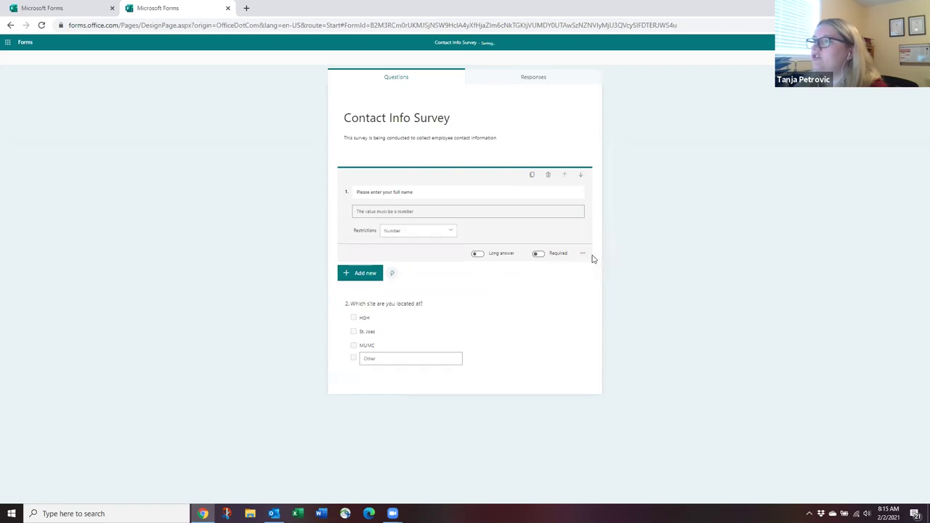
left_click(403, 197)
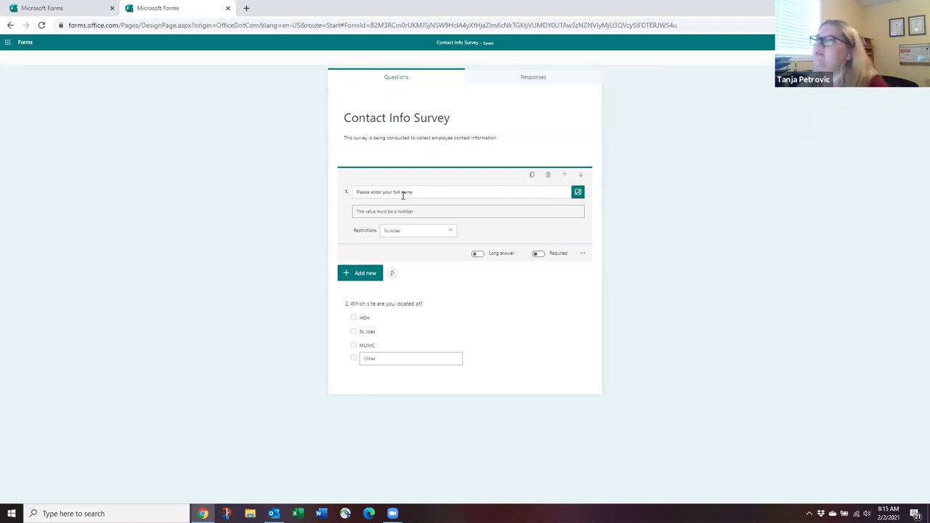
left_click(450, 234)
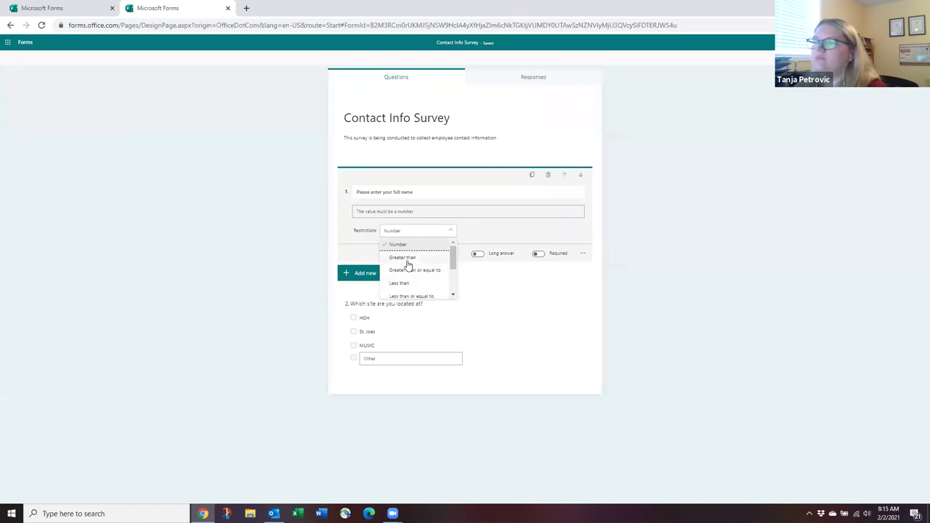
left_click(404, 257)
left_click(471, 232)
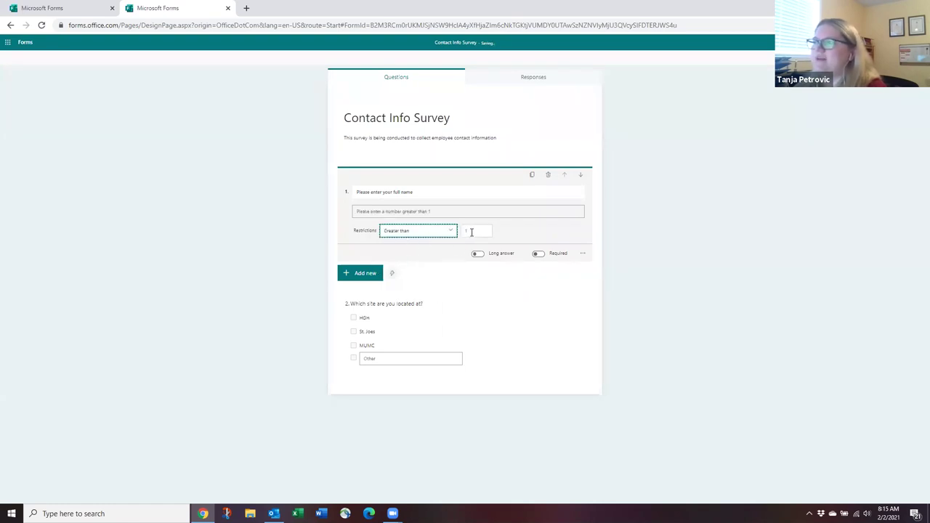
left_click(526, 217)
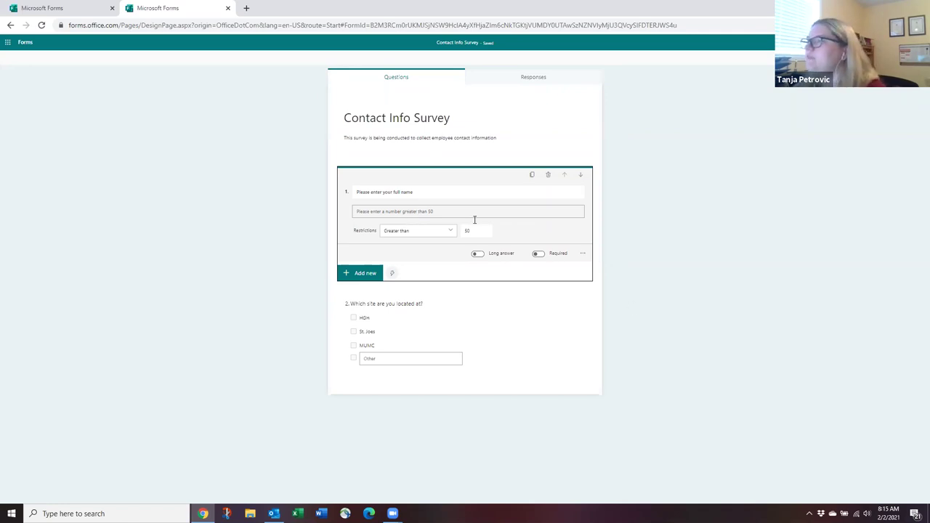
left_click(583, 253)
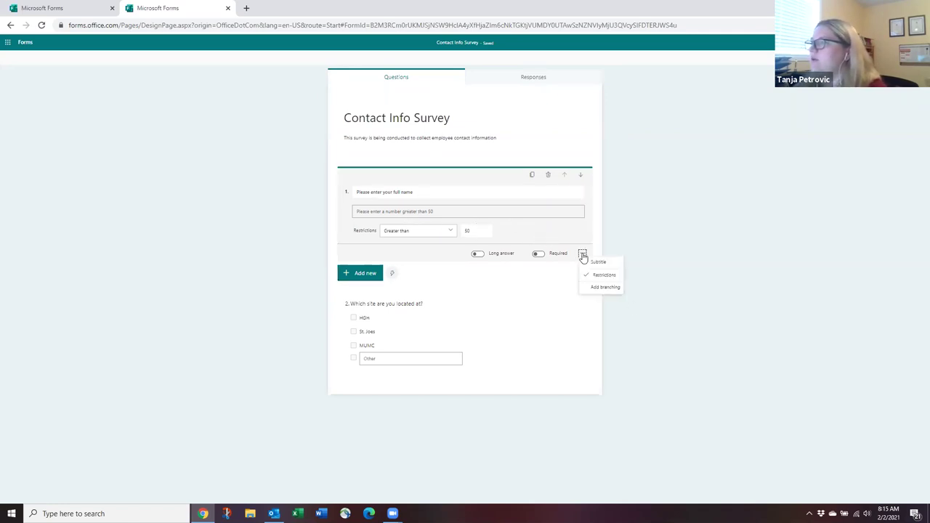
left_click(603, 275)
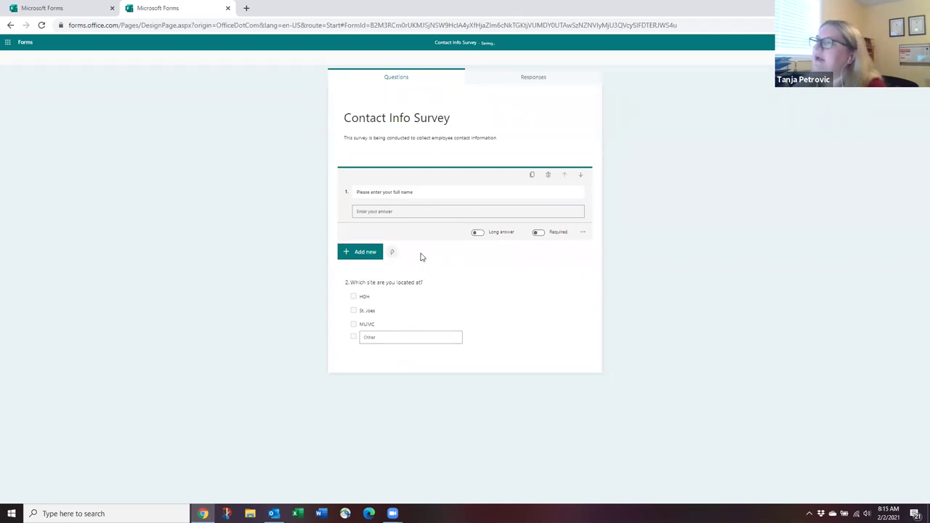
Add date question 2, 'What is your employment start date?', after the full name question and check its extra options.
left_click(369, 256)
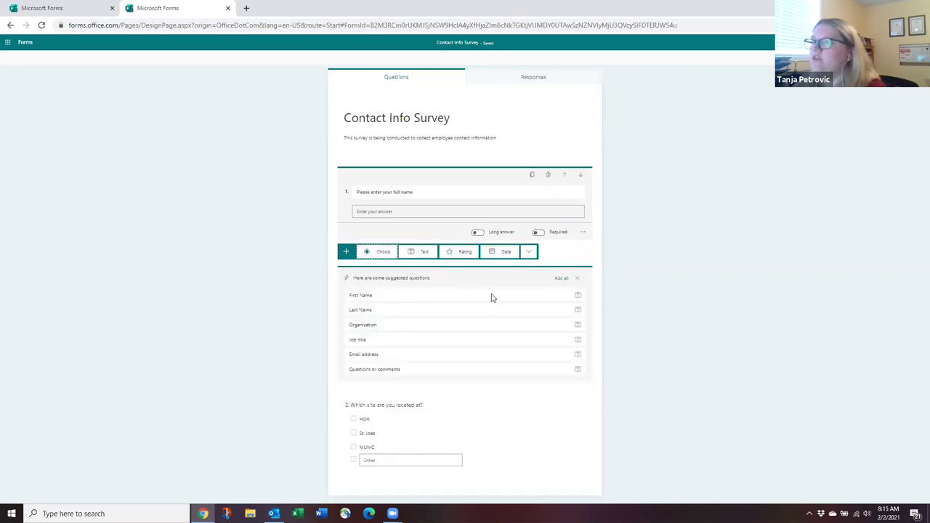
left_click(500, 255)
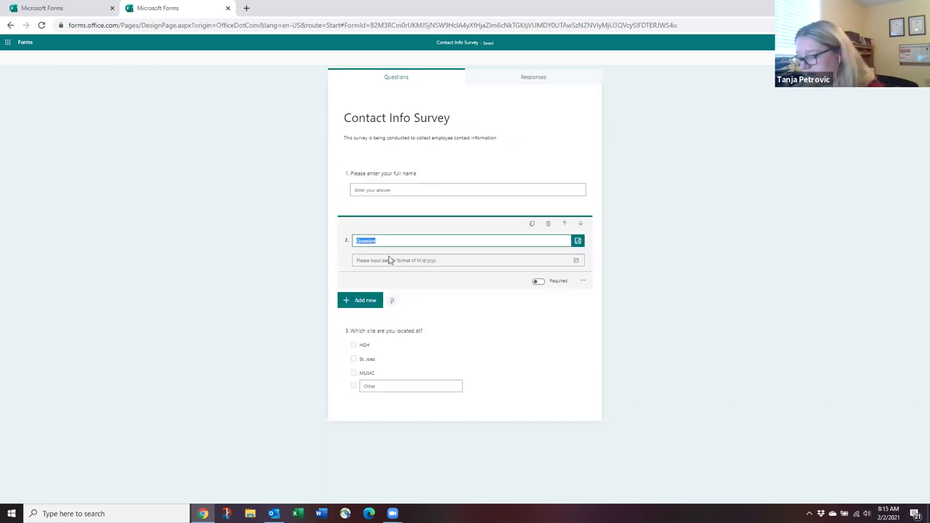
type("Whe")
key("BackSpace")
key("BackSpace")
key("BackSpace")
type("Whe")
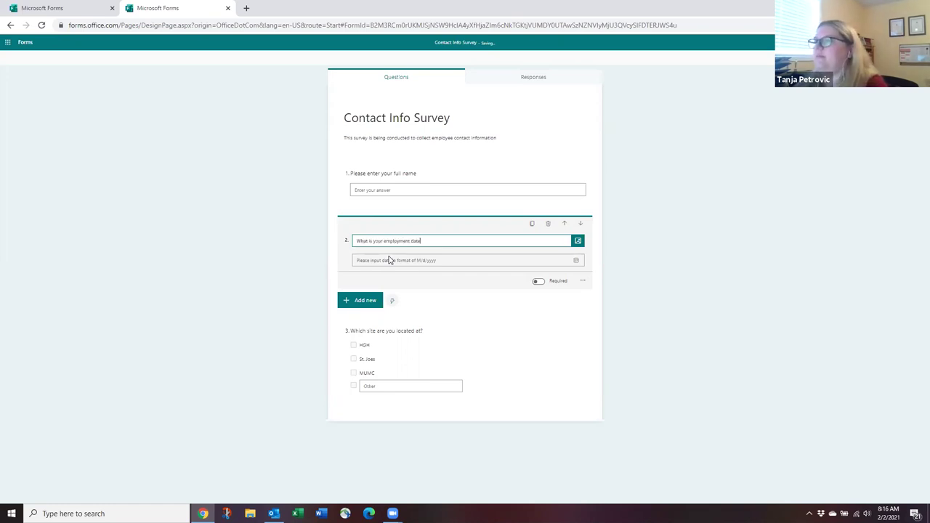
type("?")
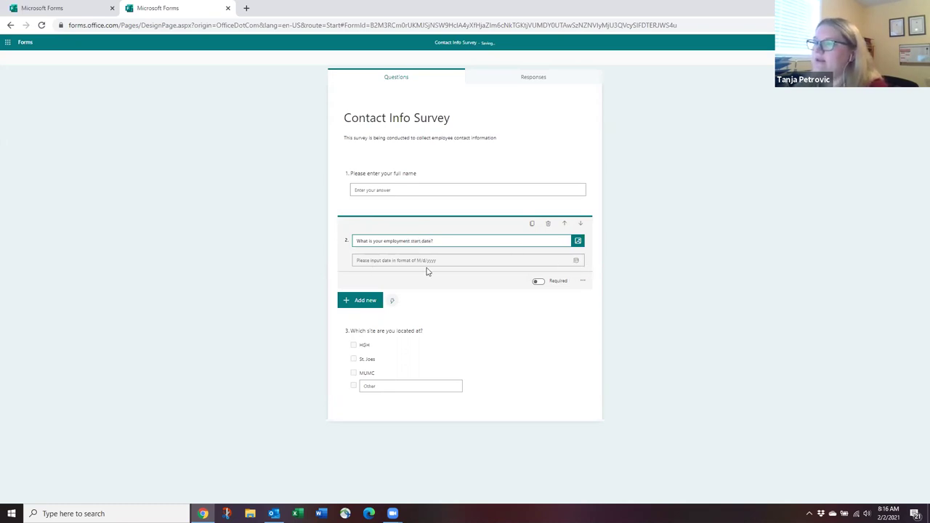
left_click(577, 264)
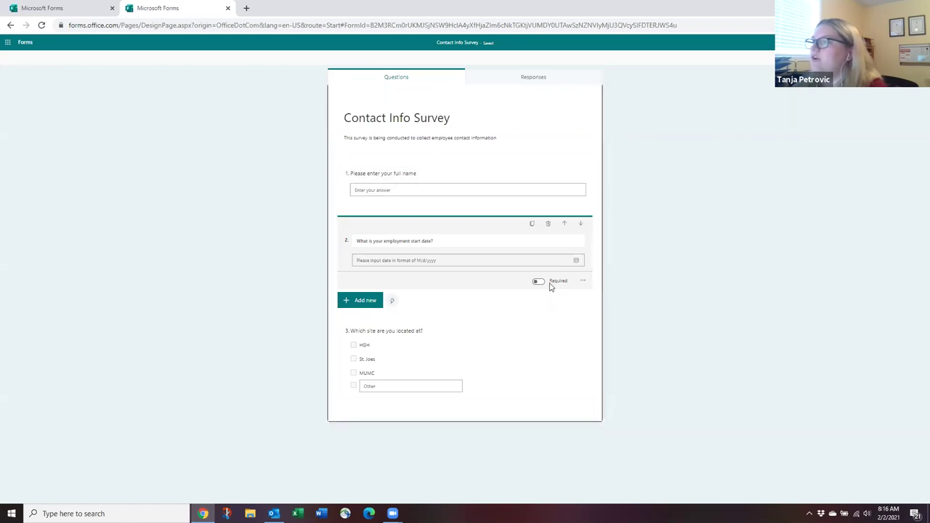
left_click(582, 282)
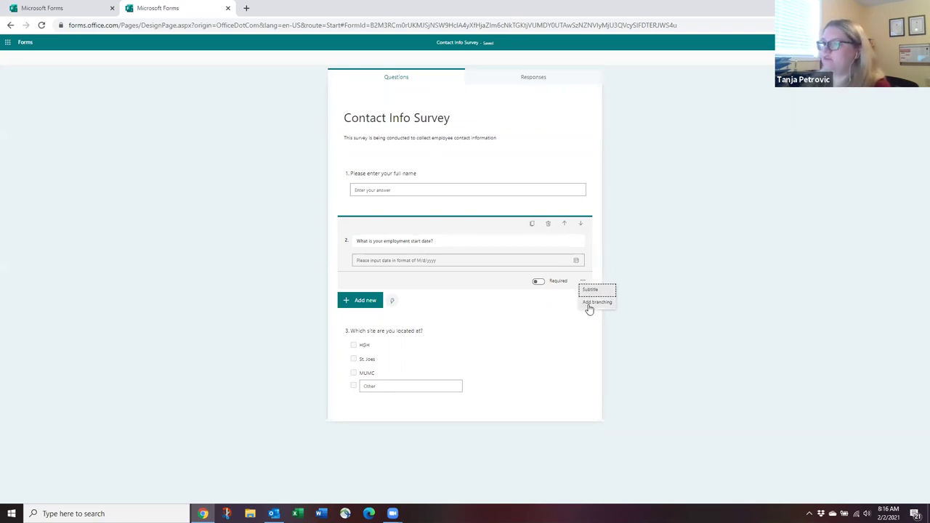
left_click(672, 268)
left_click(516, 236)
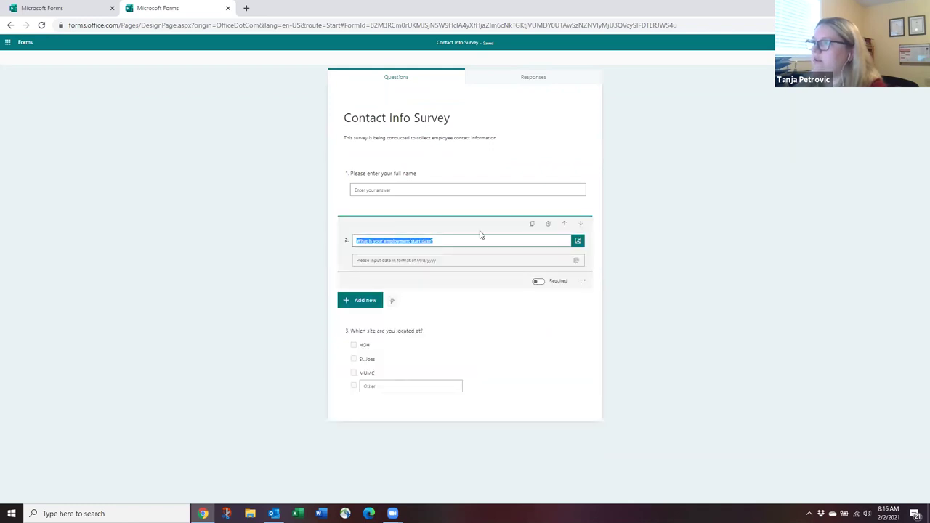
In preview, enter a sample full name, start date 2/2/2021, and tick sites HGH, St. Joes and Other.
left_click(613, 310)
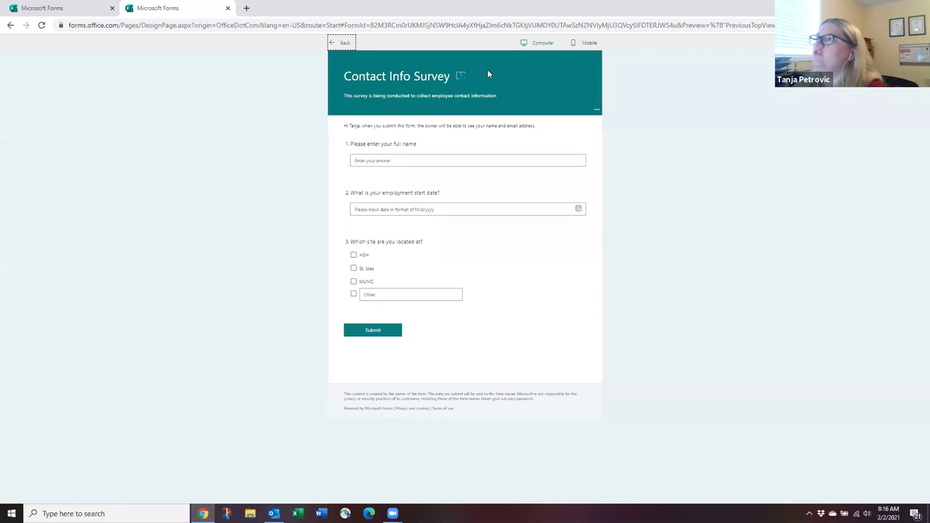
left_click(394, 162)
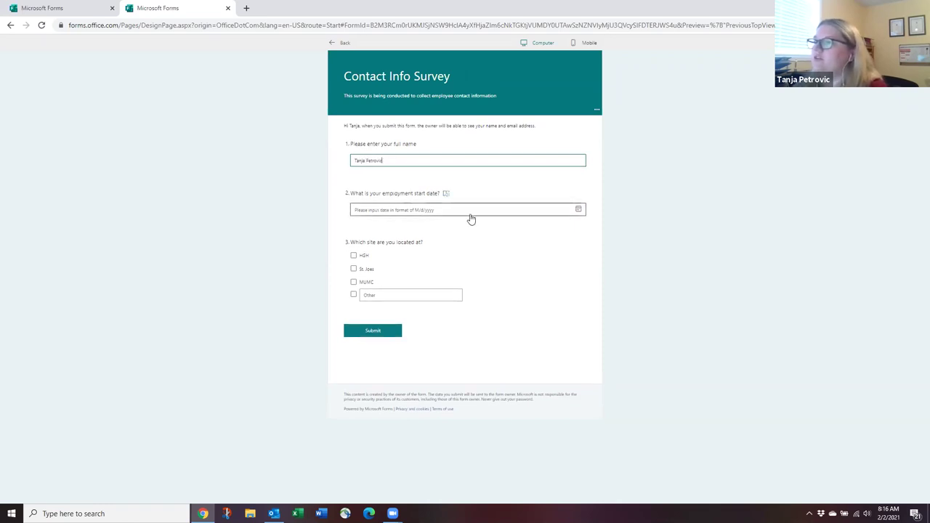
left_click(579, 210)
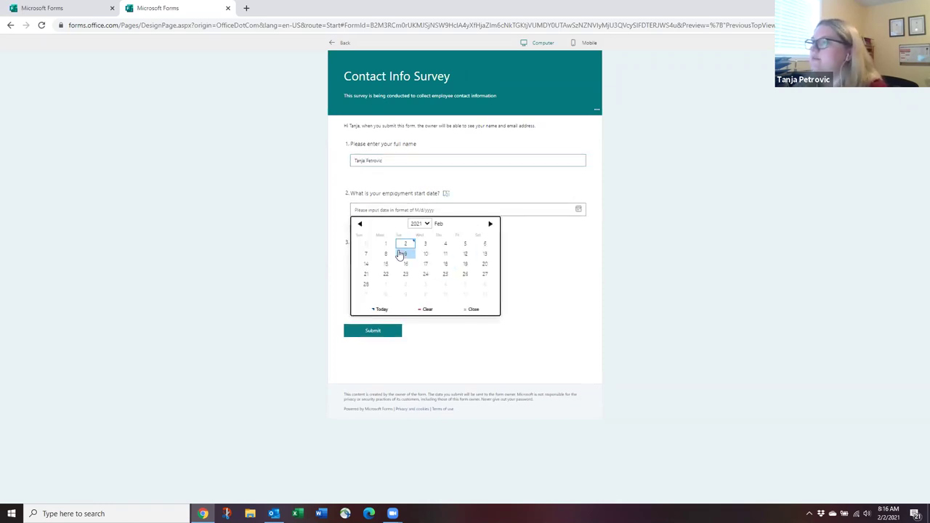
left_click(405, 246)
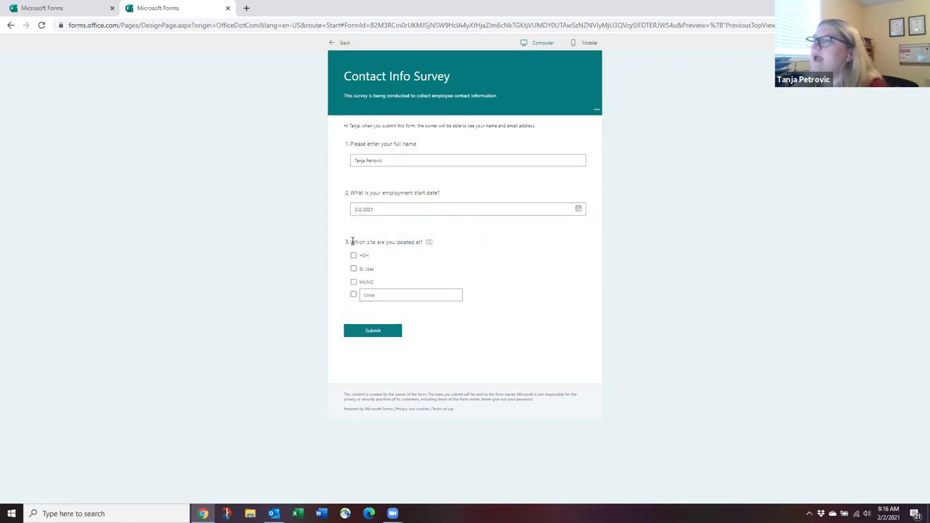
left_click(353, 256)
left_click(353, 269)
left_click(354, 295)
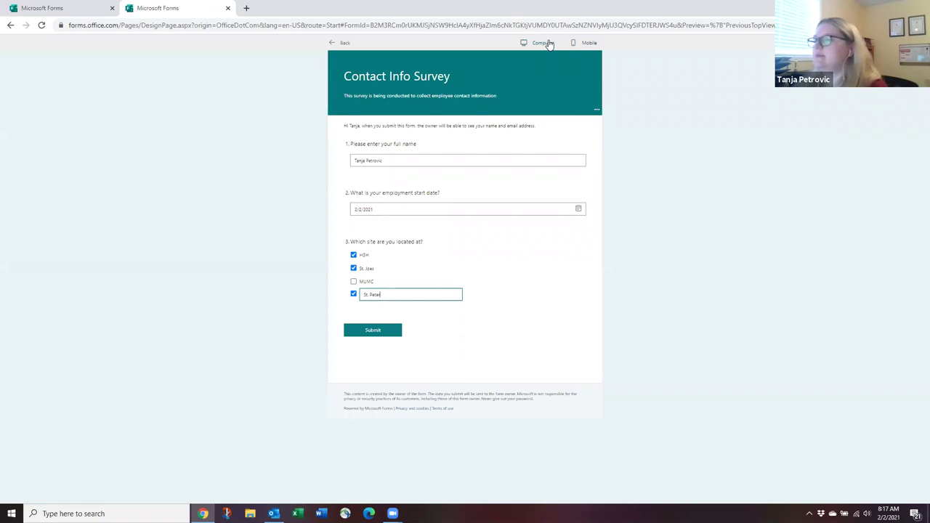
Scroll through the survey in the mobile preview layout, then return to the form editor.
left_click(590, 43)
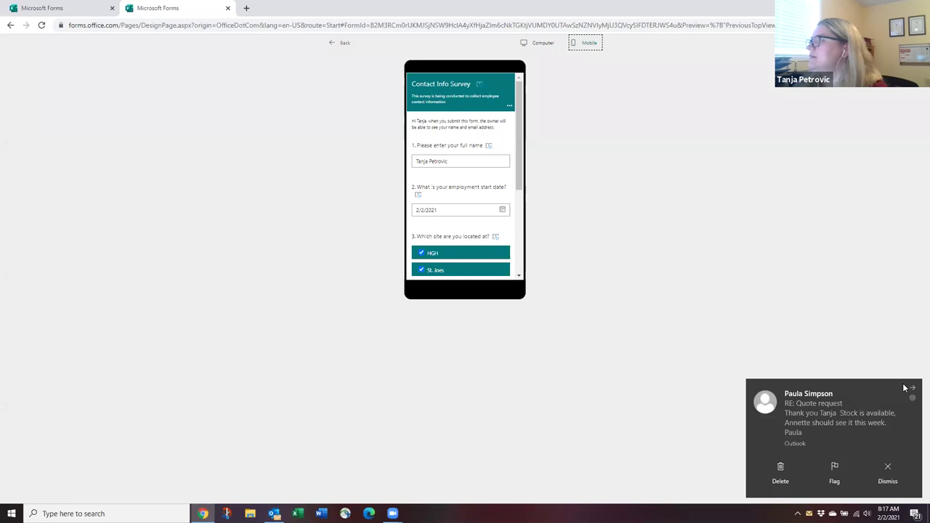
left_click(888, 472)
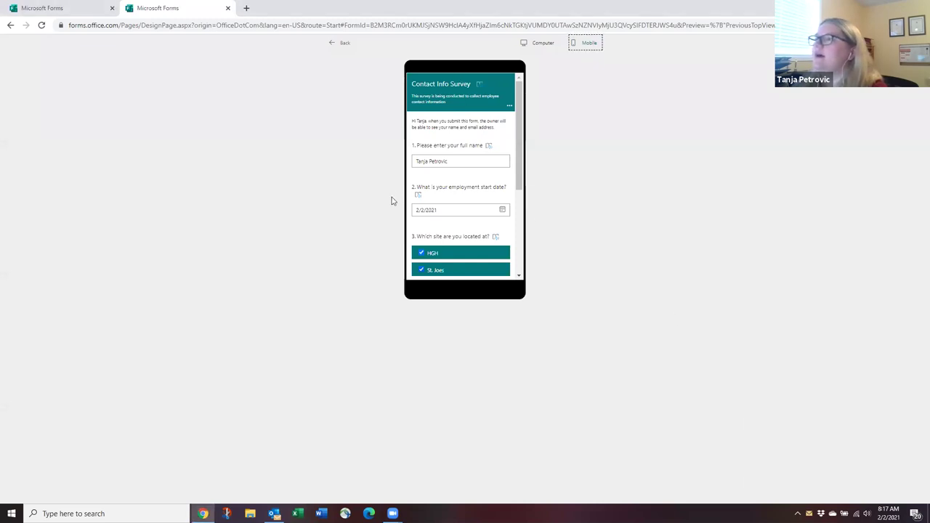
scroll(517, 182, "down", 3)
left_click_drag(534, 204, 540, 57)
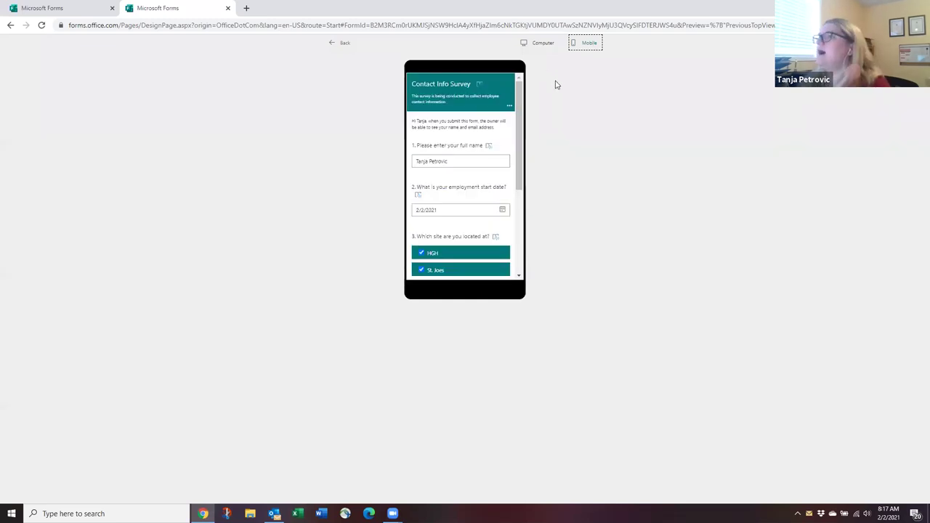
left_click(343, 43)
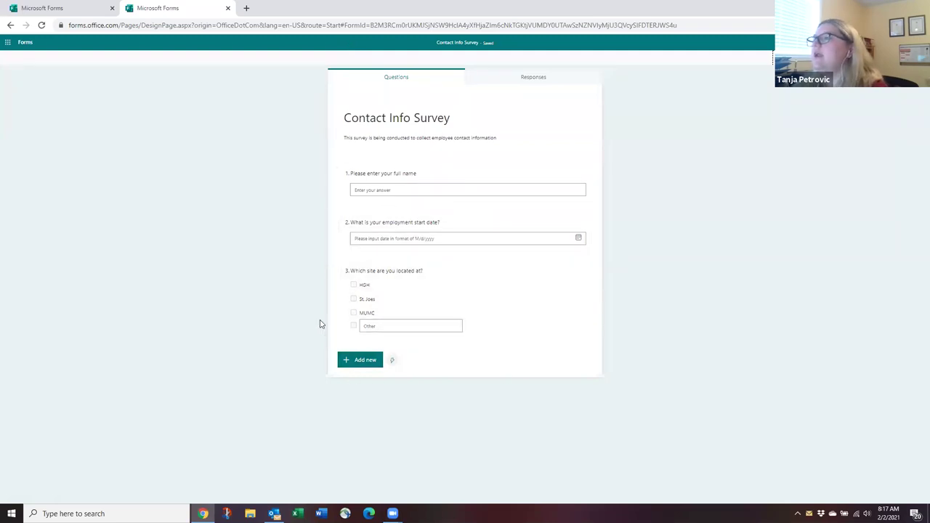
Add a Likert question as question 4 from the additional question types.
left_click(365, 367)
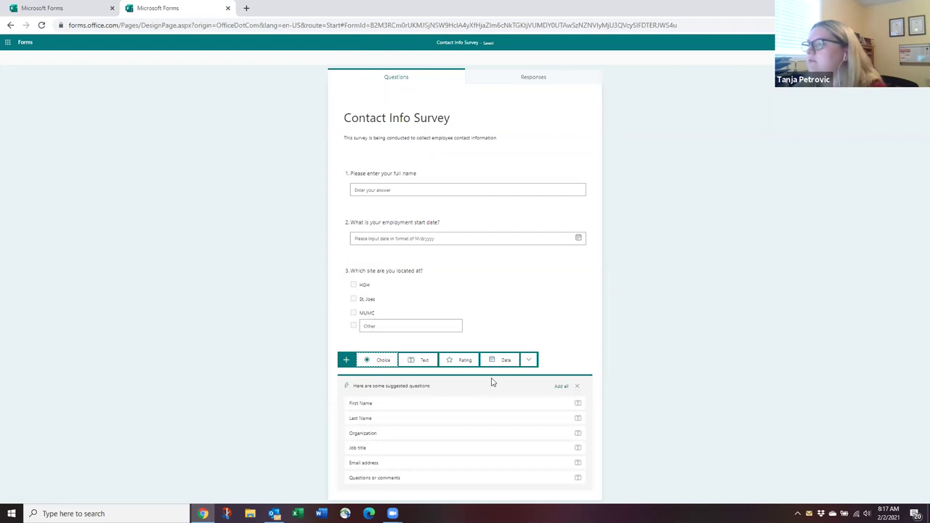
left_click(528, 360)
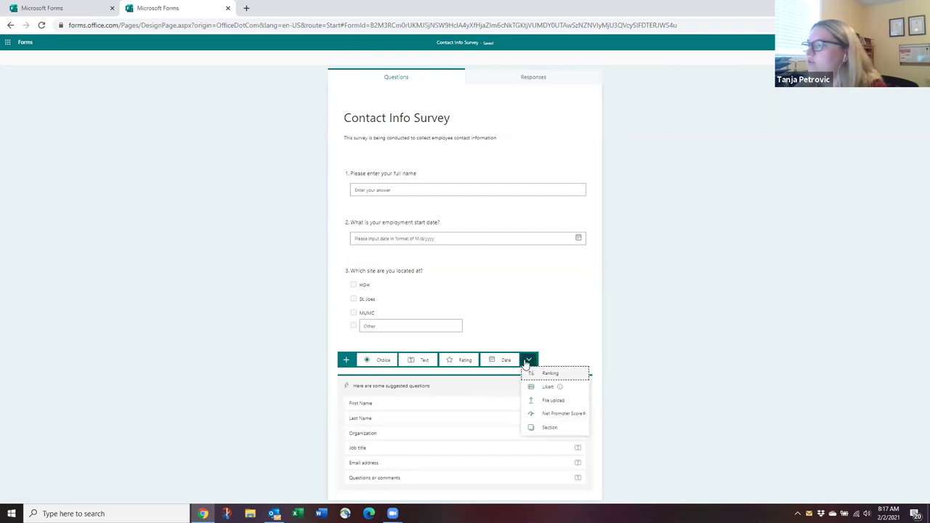
left_click(550, 386)
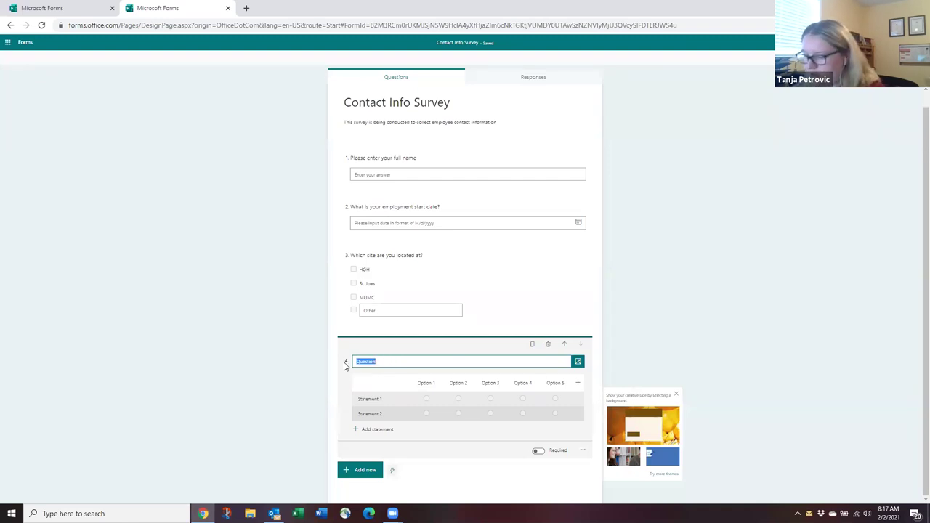
Title question 4 about speaker satisfaction and set columns from Very dissatisfied to Very satisfied.
type("How")
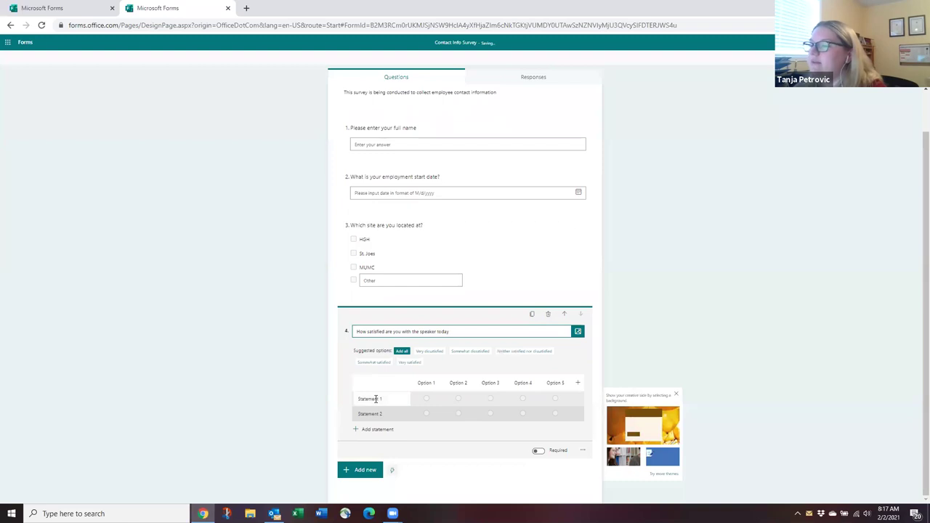
left_click(430, 354)
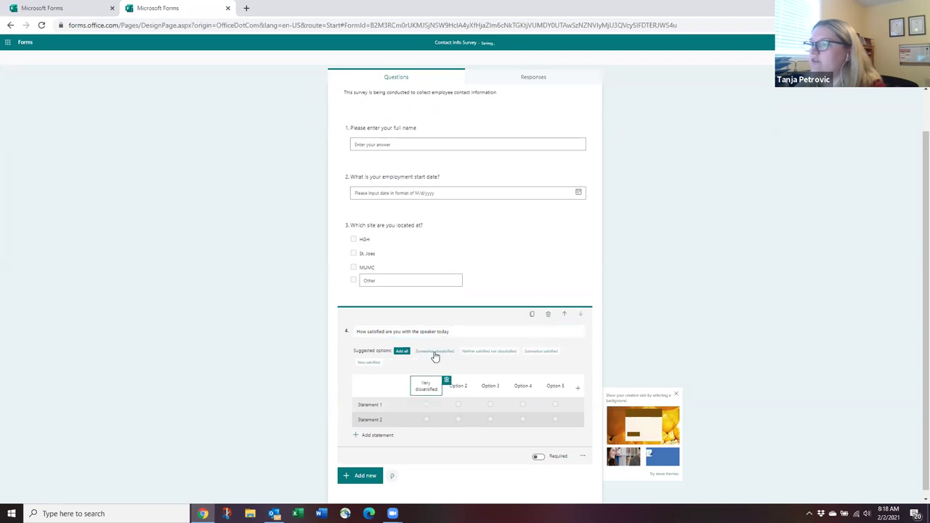
left_click(455, 387)
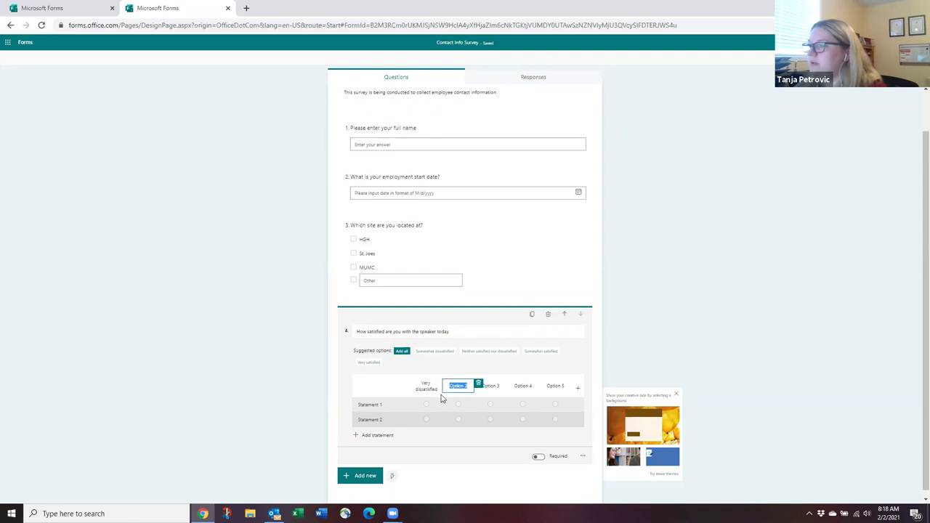
left_click(440, 352)
left_click(441, 357)
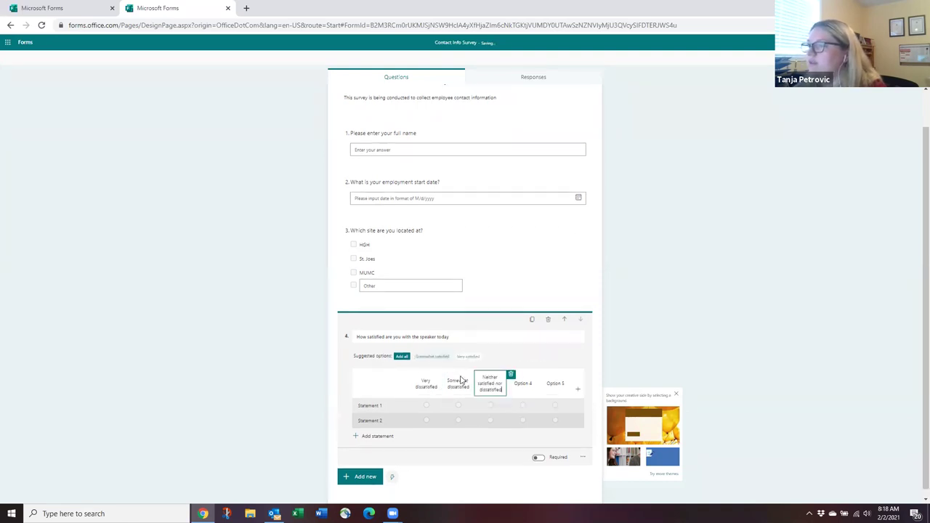
left_click(531, 382)
left_click(435, 356)
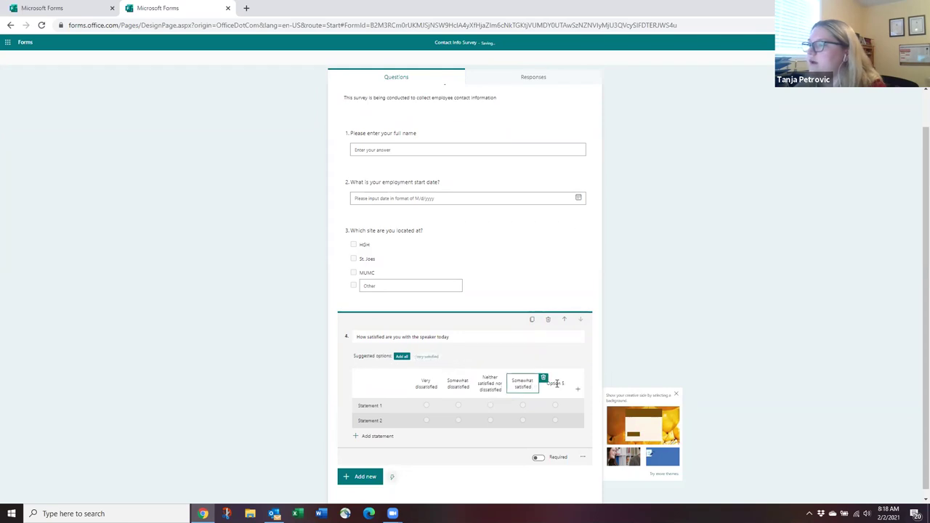
left_click(427, 356)
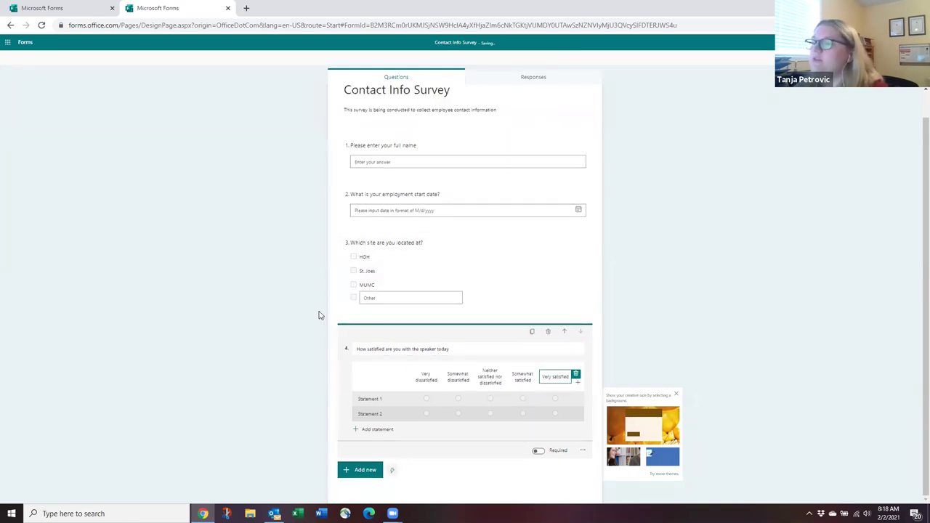
left_click(421, 349)
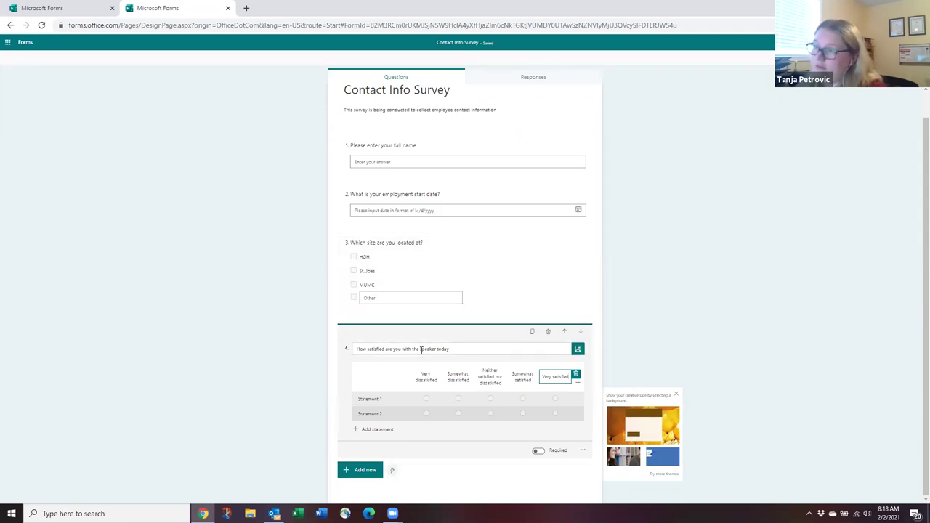
left_click(555, 380)
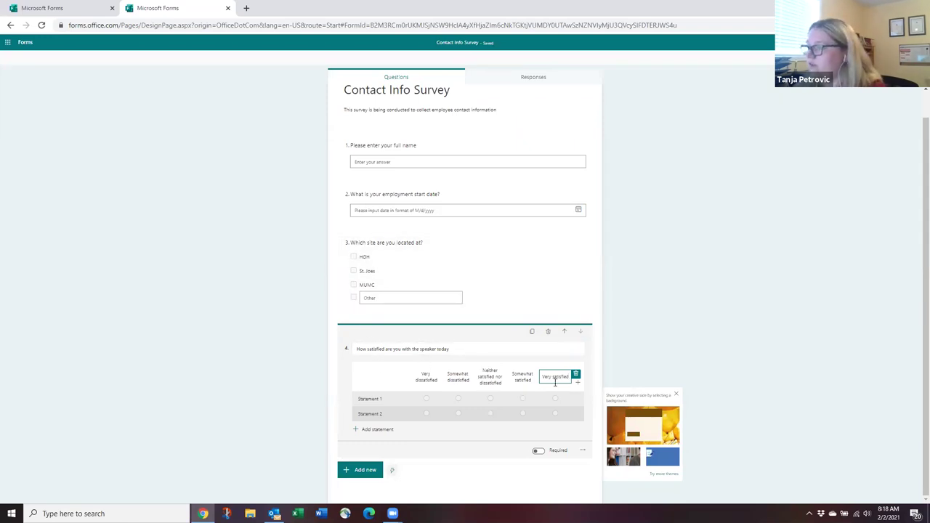
Rename the statements to 'Quality of sound' and 'Quality of material', then collapse question 4.
triple_click(461, 379)
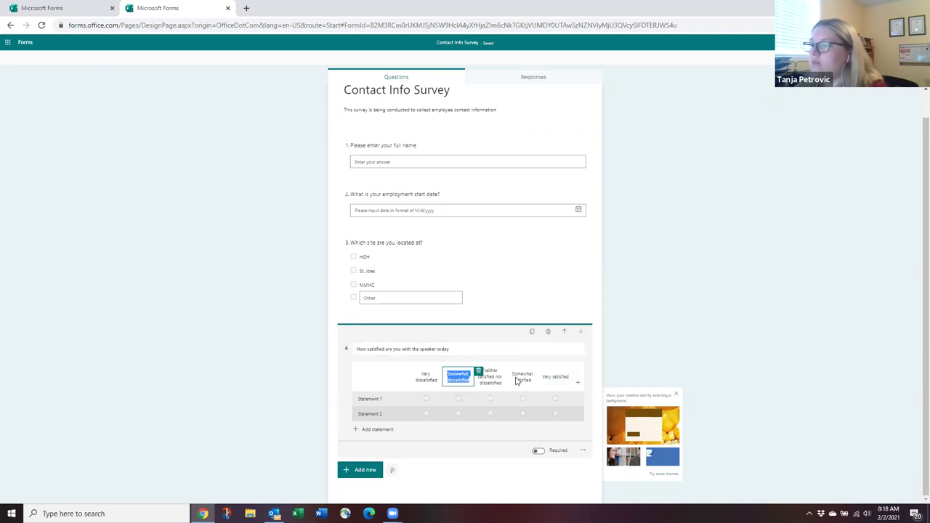
key("Tab")
key("Tab")
key("Tab")
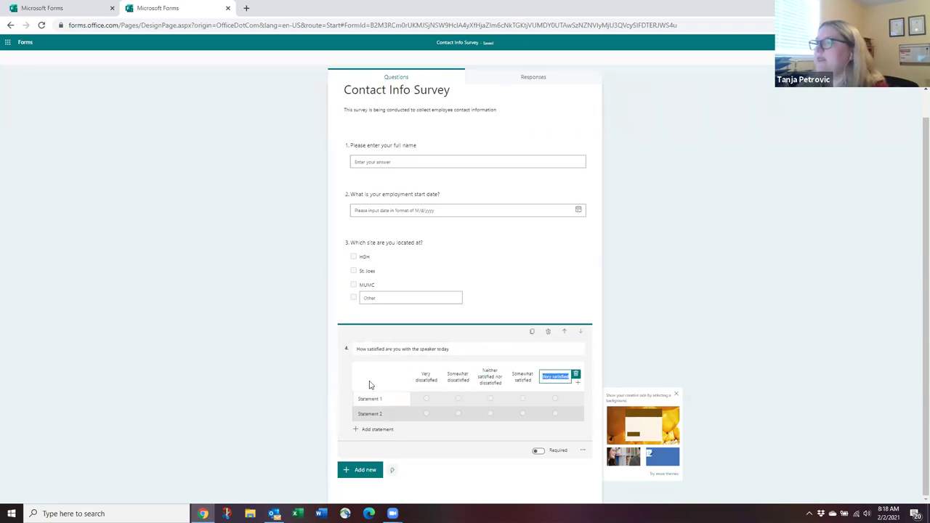
triple_click(371, 398)
left_click(386, 400)
triple_click(361, 405)
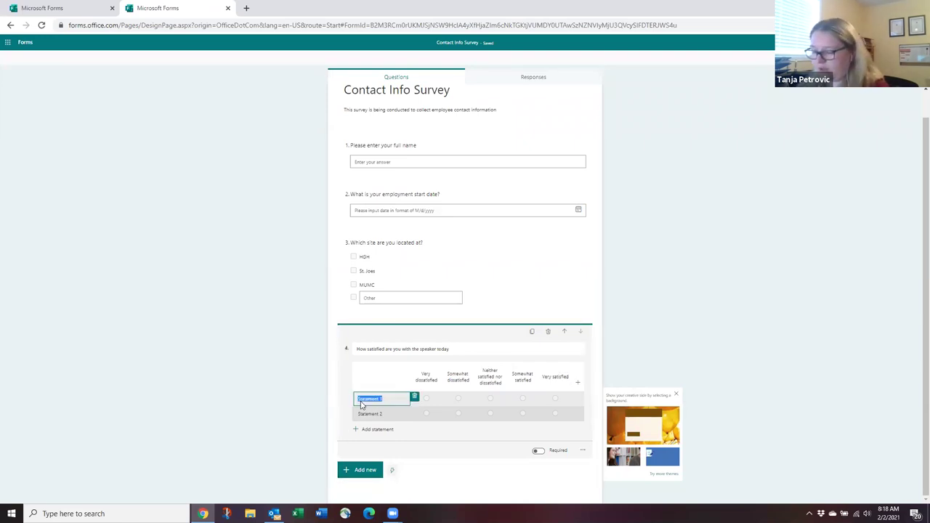
type("Que")
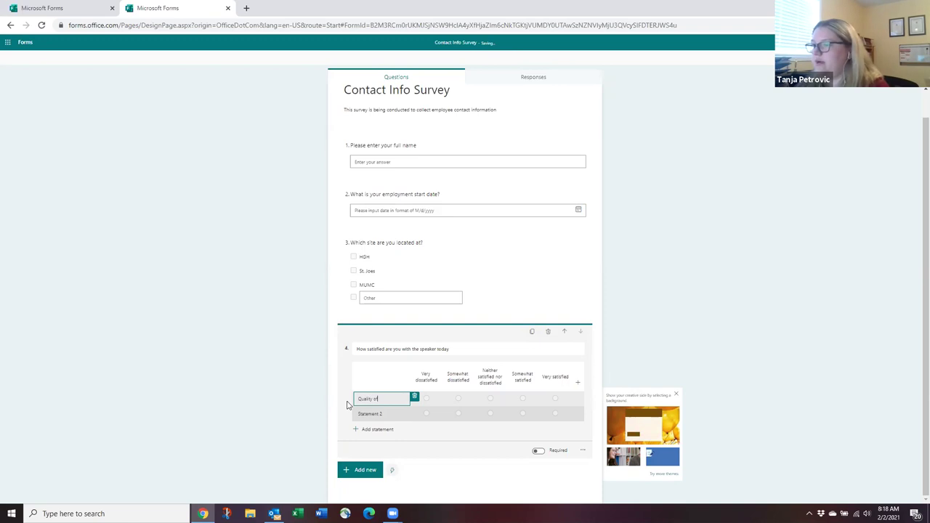
triple_click(385, 415)
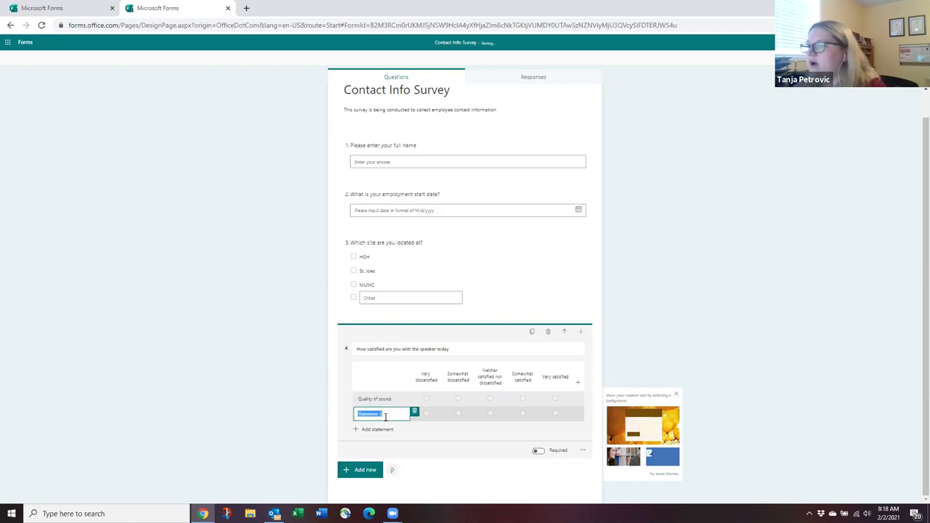
type("Quality of material")
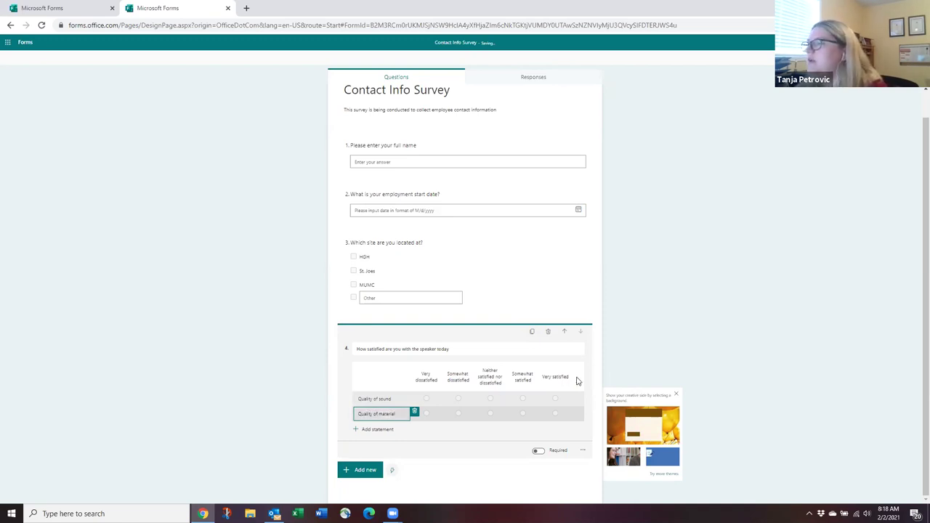
left_click(630, 340)
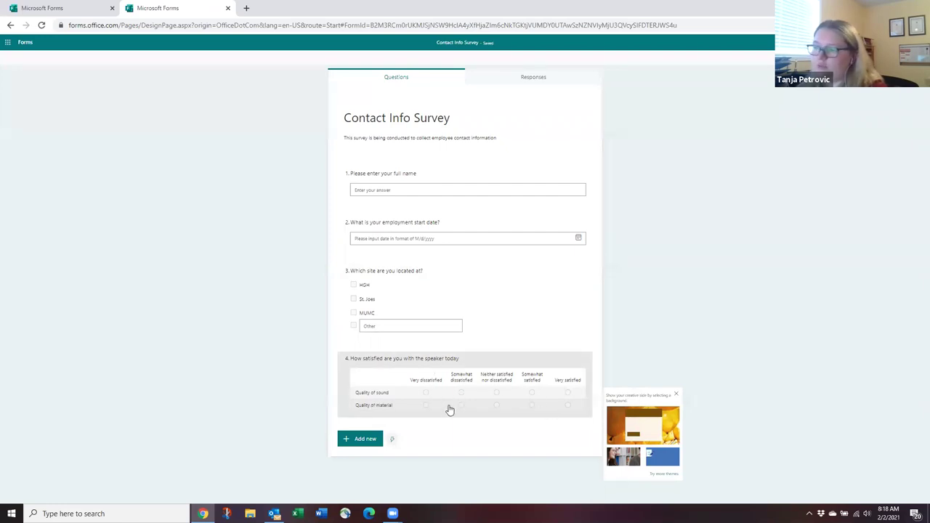
left_click(456, 363)
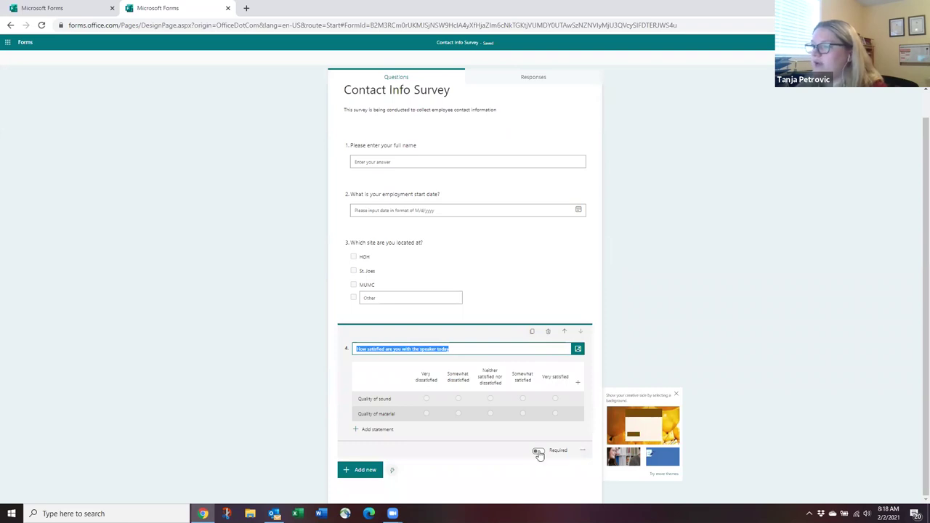
left_click(584, 454)
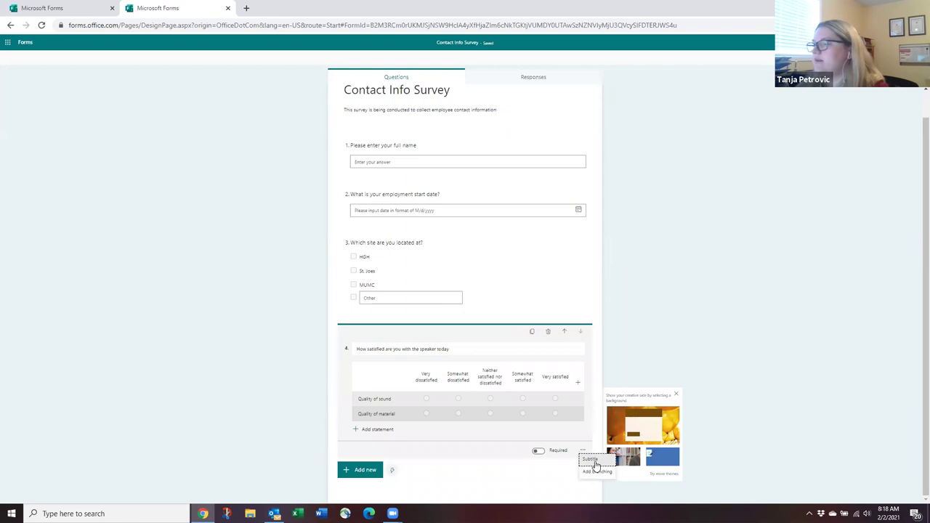
left_click(680, 354)
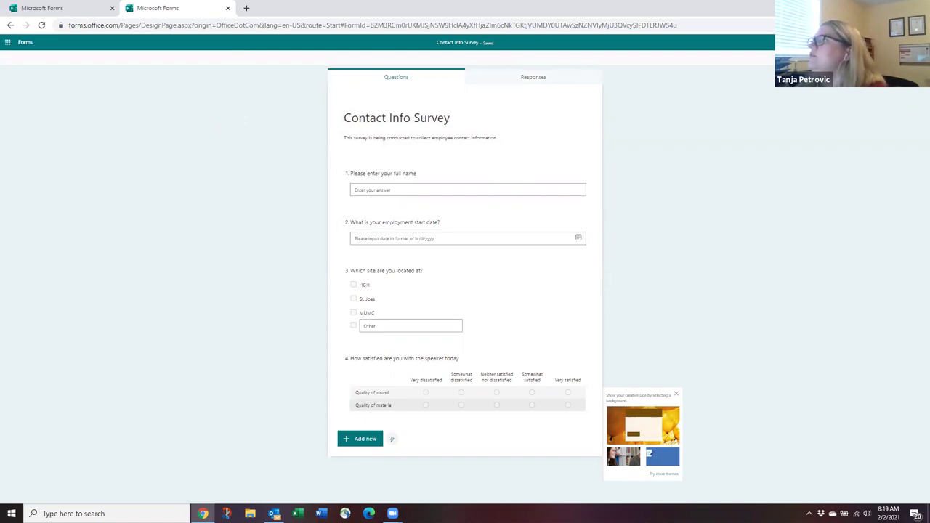
Try the Kid park, fashion-studio and library background themes for the form.
left_click(663, 473)
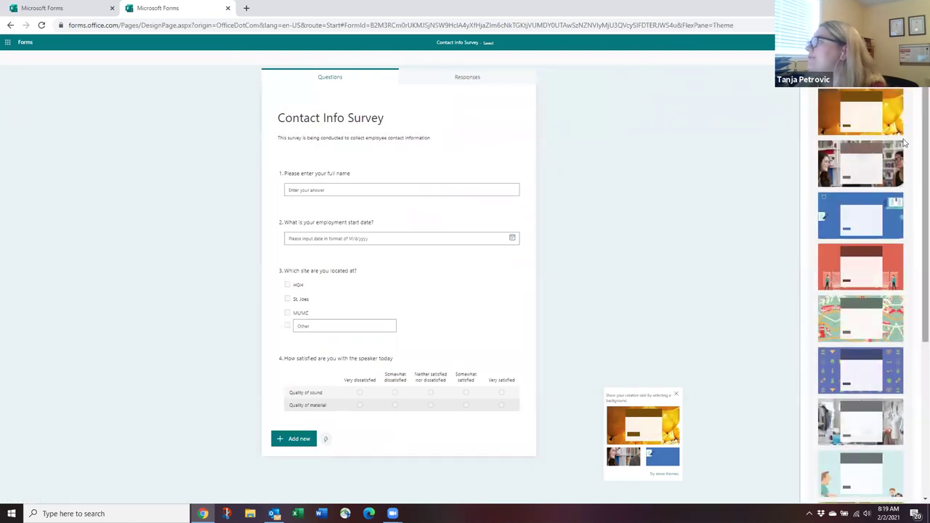
scroll(914, 218, "down", 5)
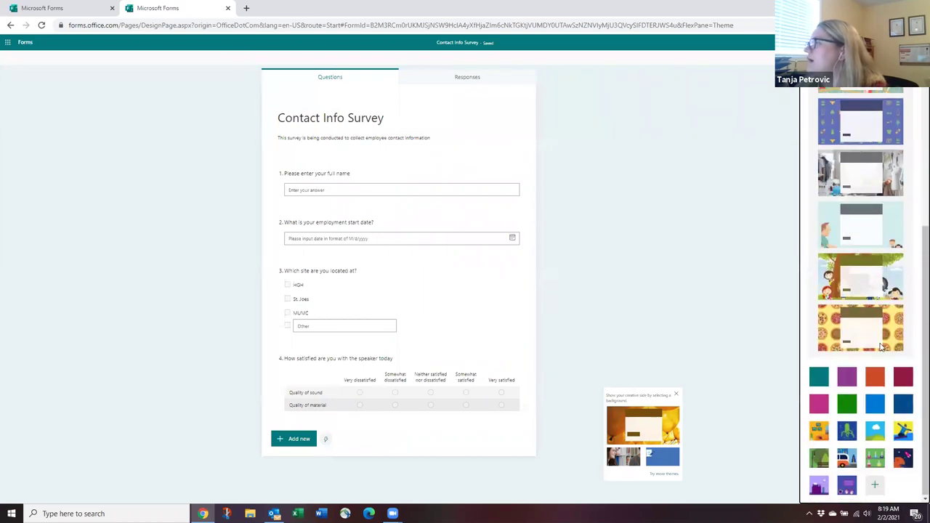
left_click(897, 278)
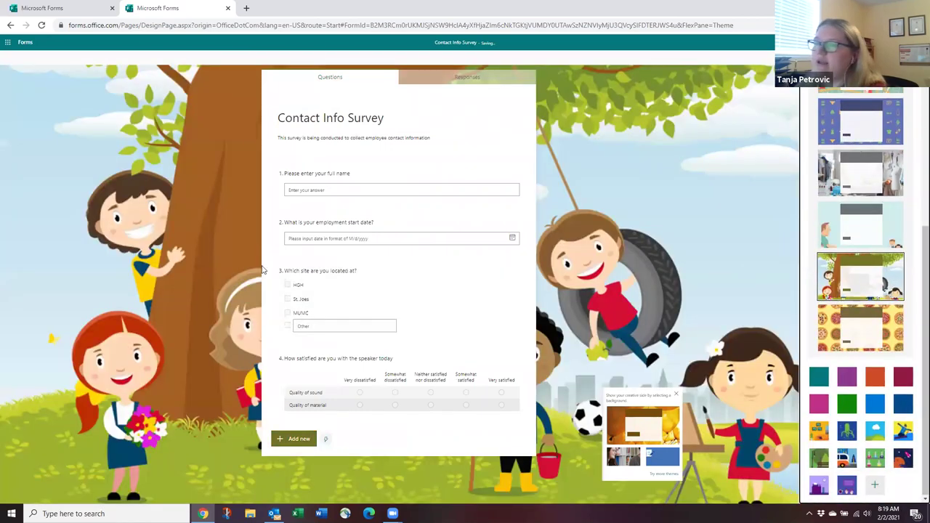
left_click(875, 185)
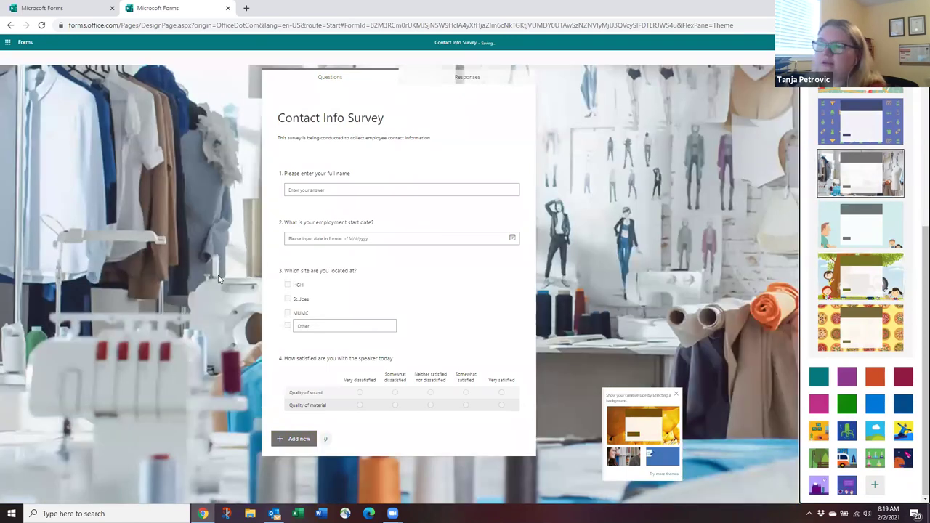
scroll(871, 176, "up", 3)
left_click(902, 172)
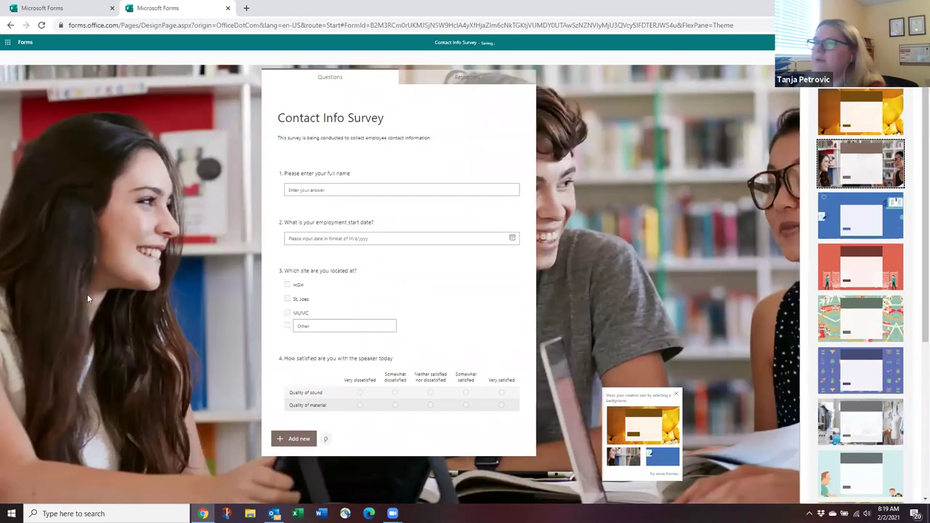
scroll(851, 145, "down", 4)
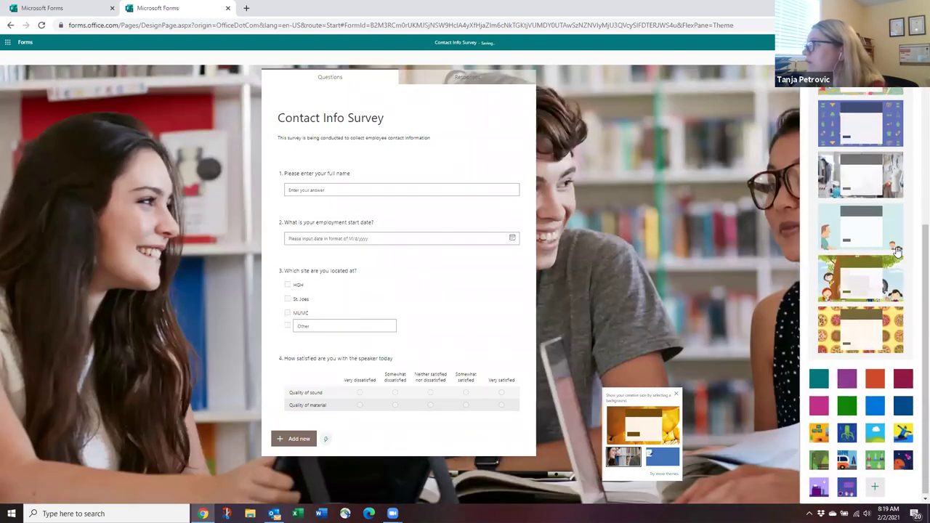
Try teal, green, light blue and dark blue colours, then apply Pomegranate and close the themes.
left_click(819, 376)
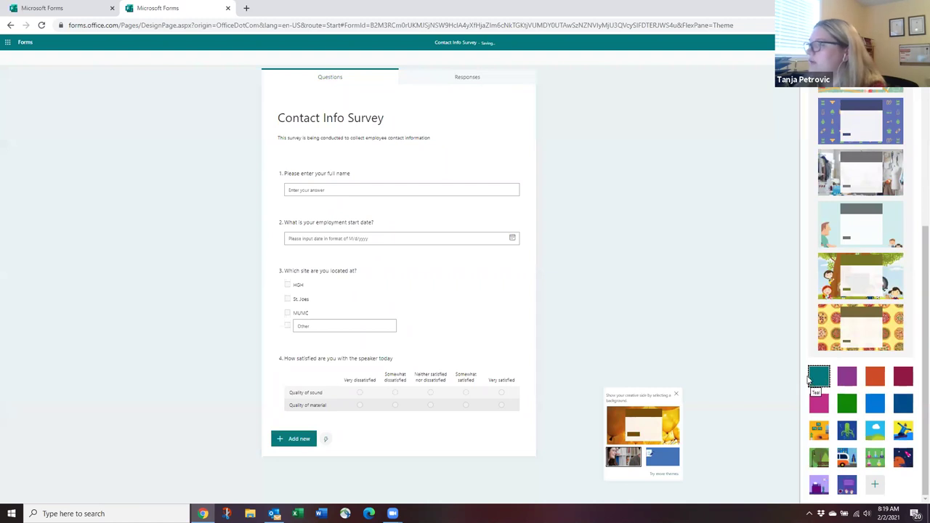
left_click(844, 401)
left_click(874, 403)
left_click(903, 403)
left_click(903, 430)
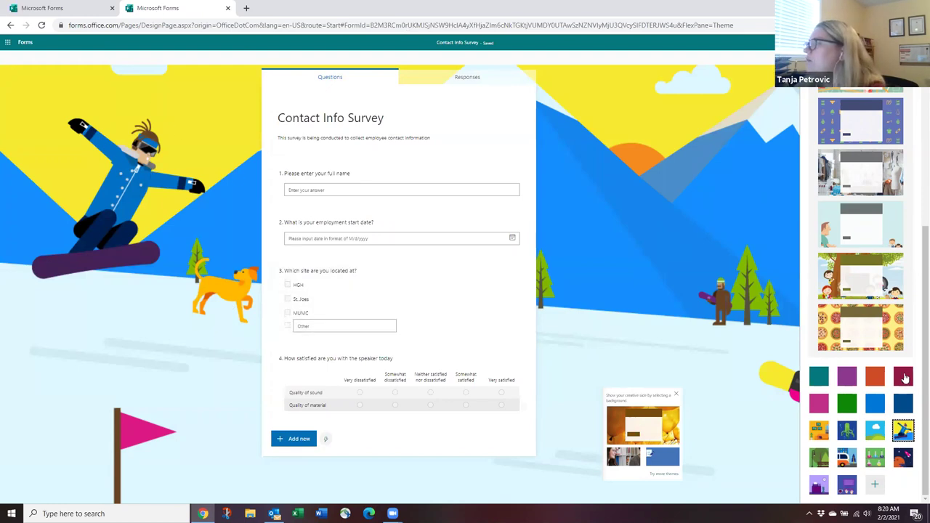
left_click(902, 376)
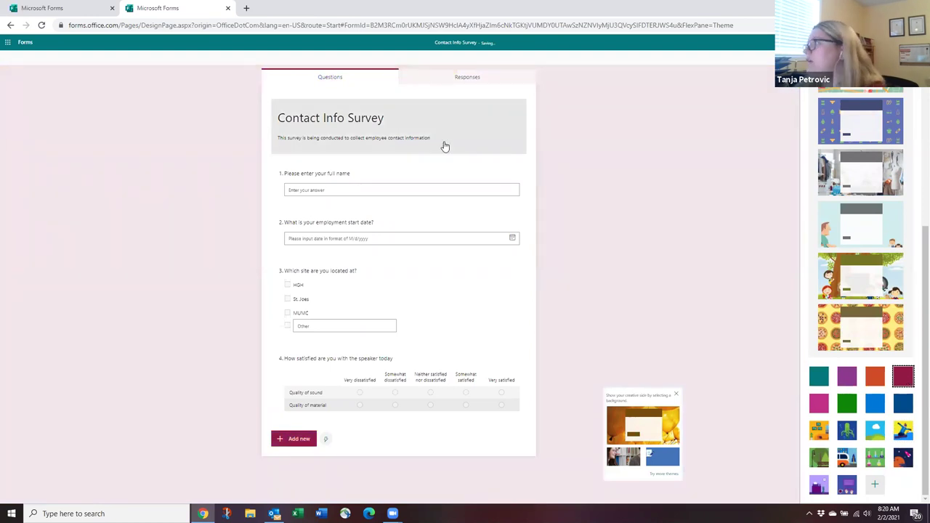
scroll(849, 279, "up", 3)
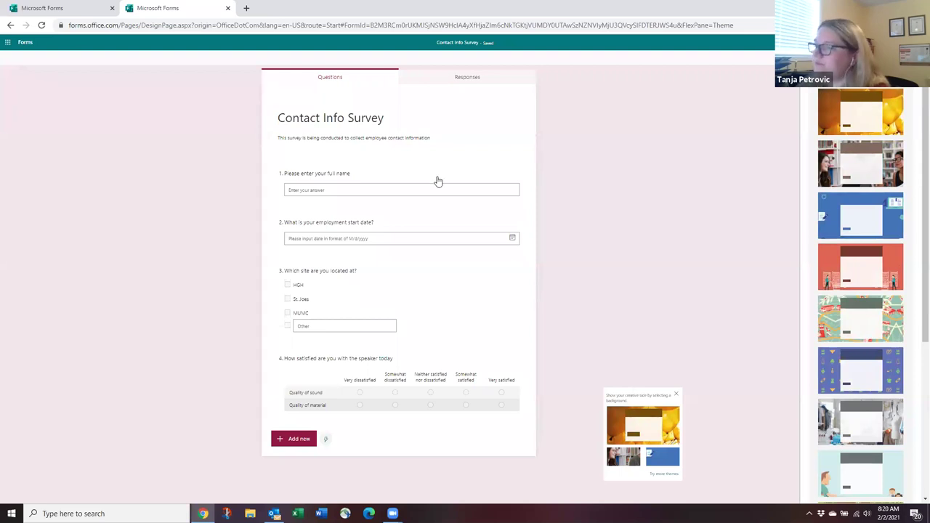
left_click(627, 234)
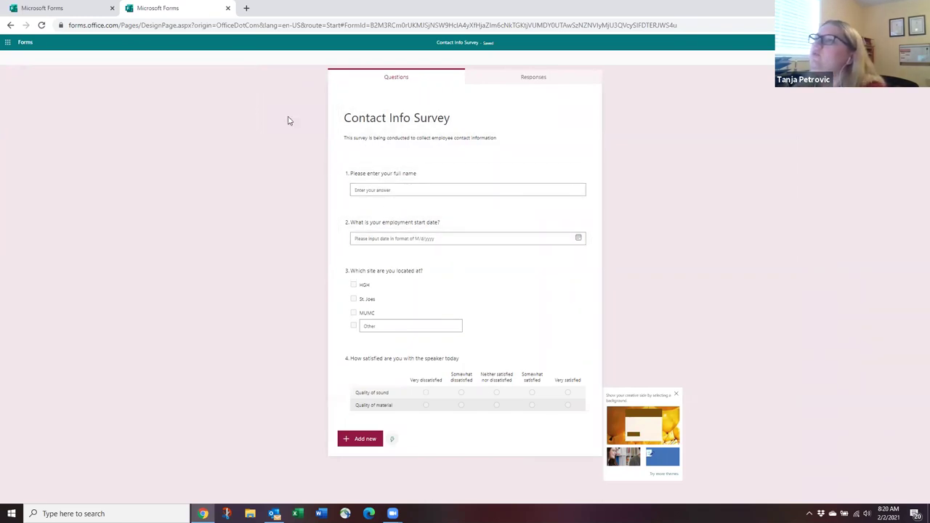
Add text question 4, 'If you chose "other" please specify', after the site question.
left_click(405, 276)
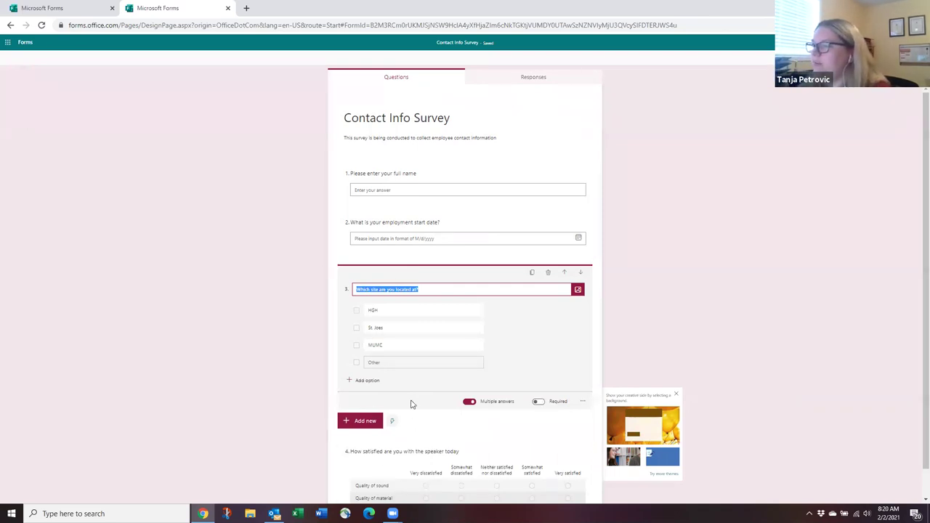
left_click(371, 424)
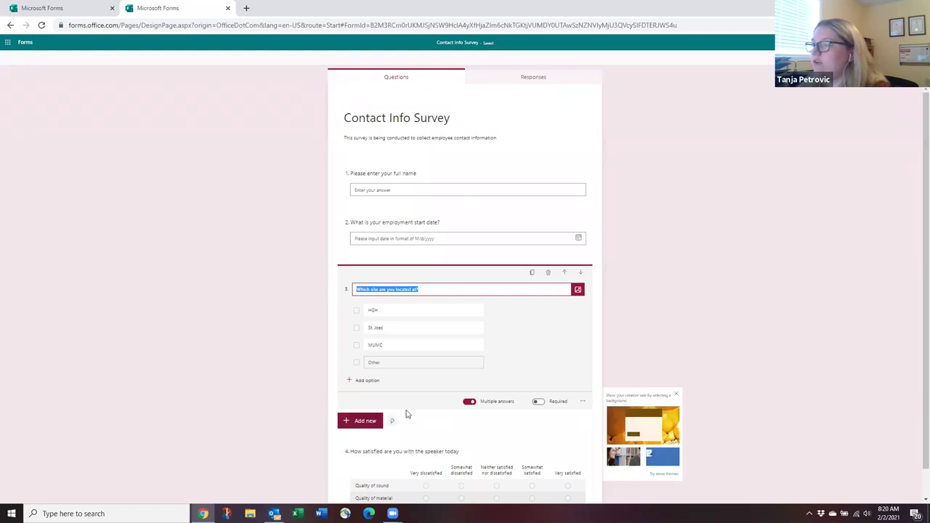
left_click(409, 418)
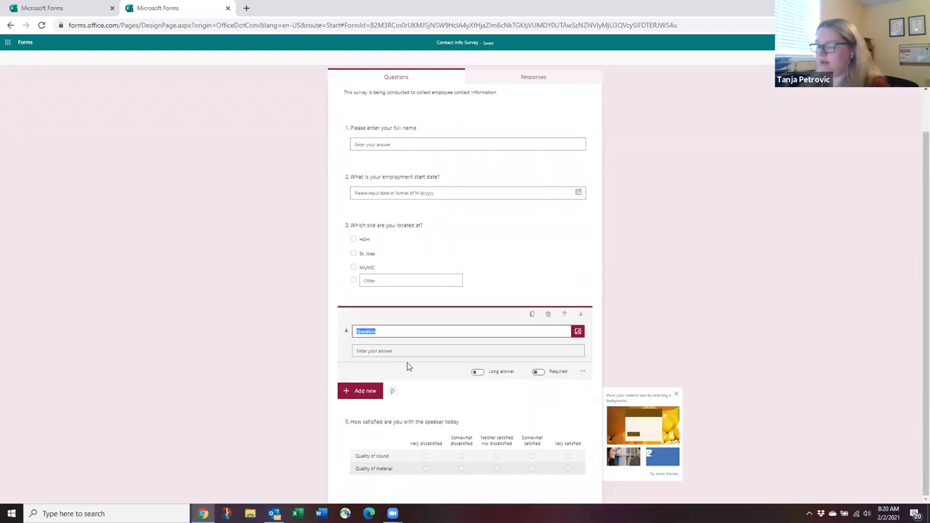
type("I")
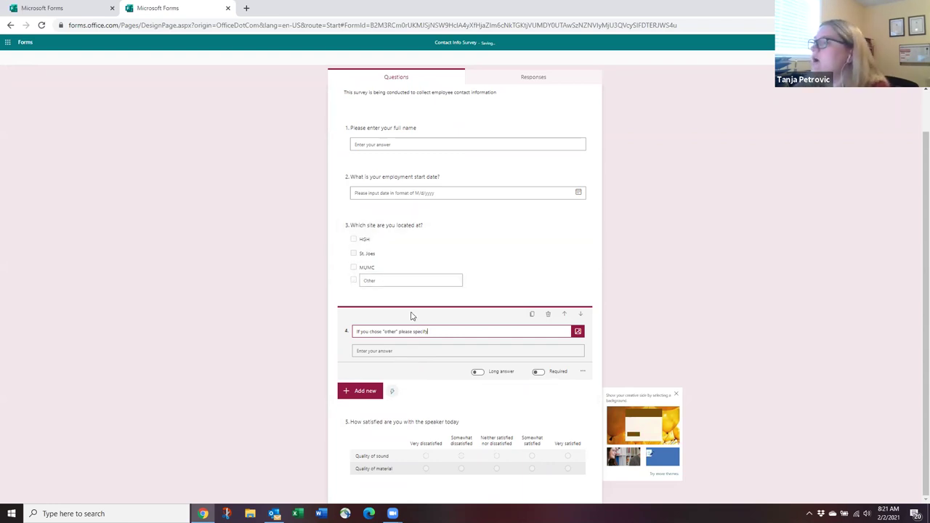
left_click(393, 230)
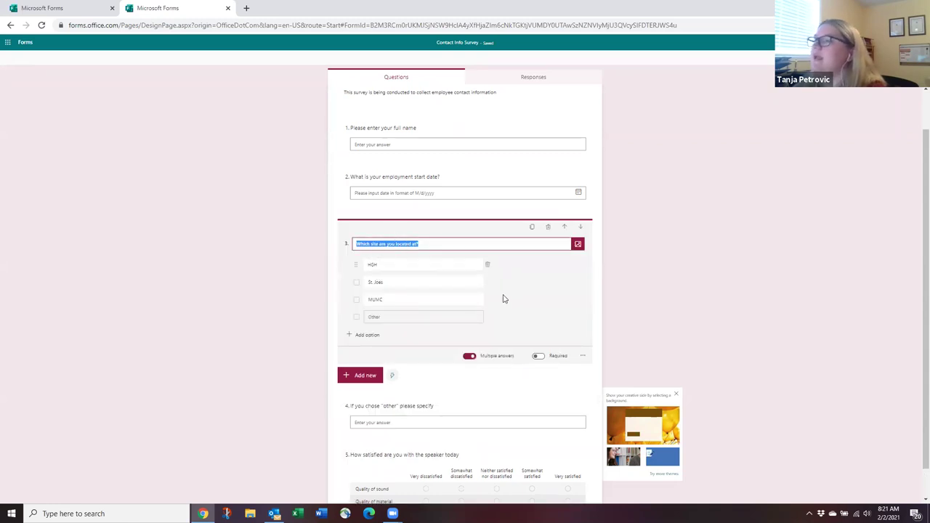
left_click(582, 356)
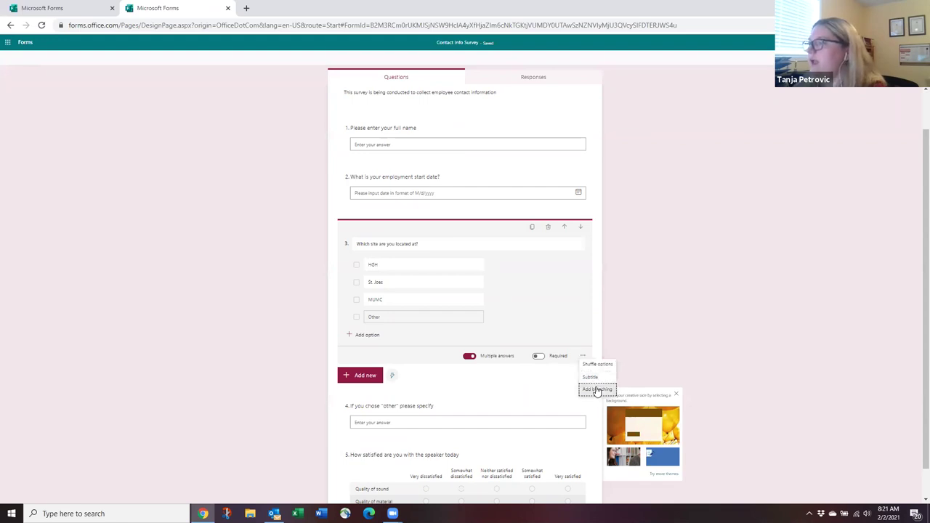
left_click(597, 388)
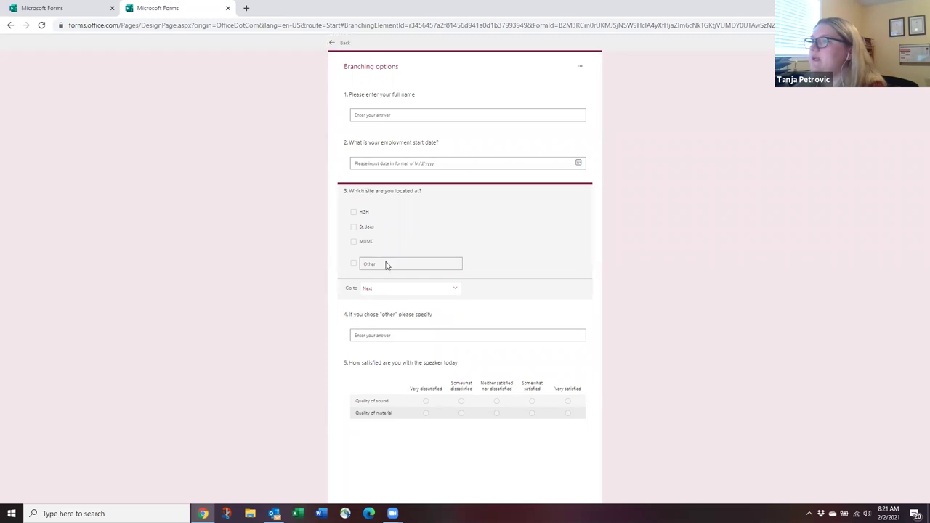
left_click(374, 288)
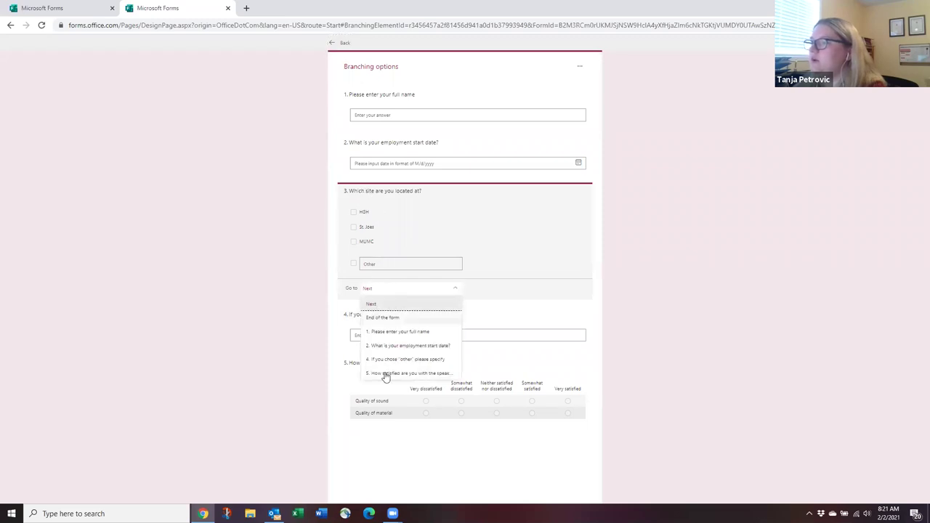
left_click(407, 226)
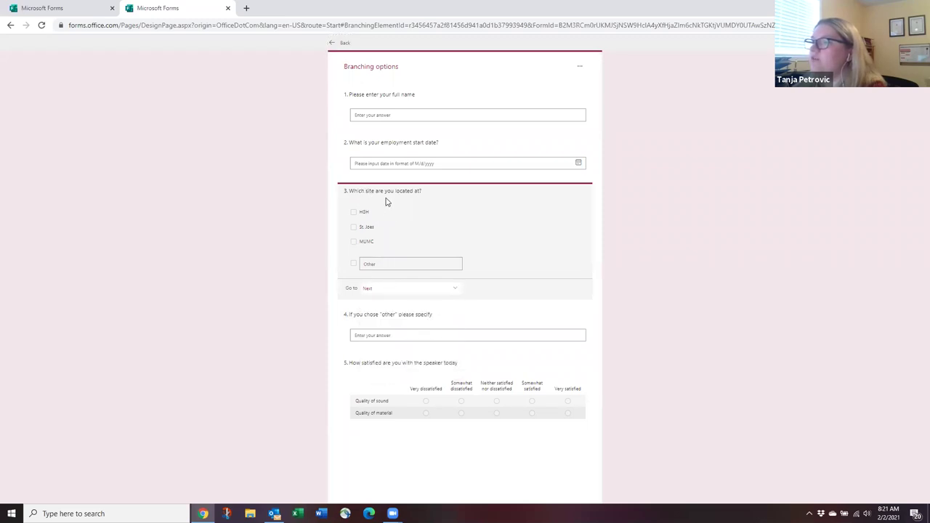
left_click(386, 290)
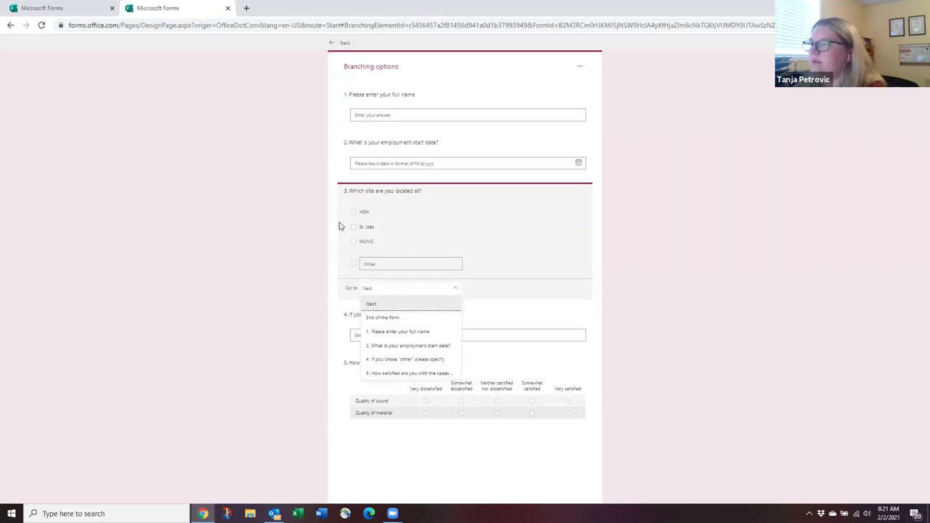
left_click(407, 223)
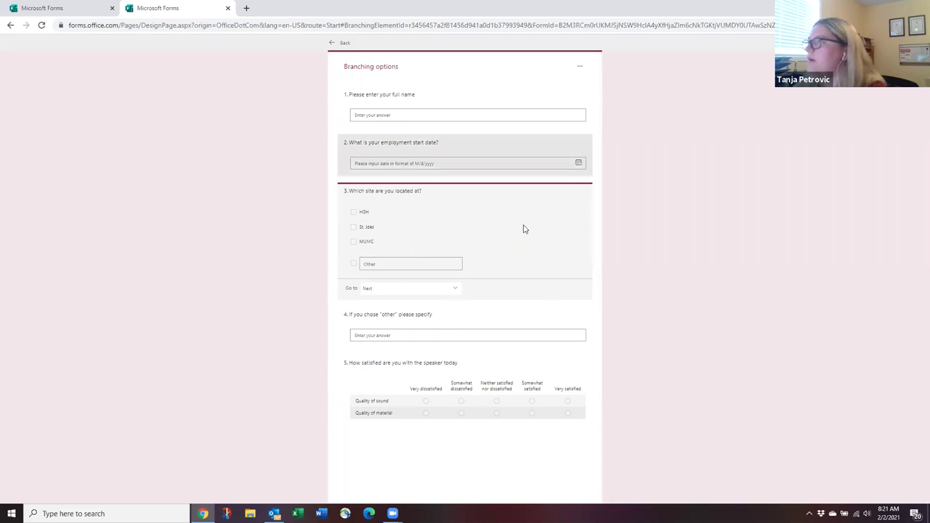
left_click(333, 46)
left_click(518, 307)
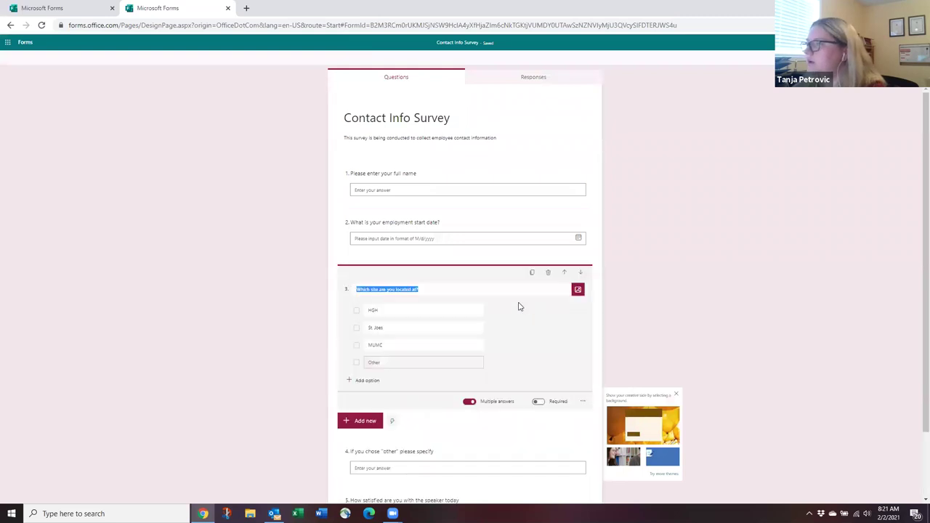
Turn off Multiple answers on question 3 and open its branching options.
left_click(468, 401)
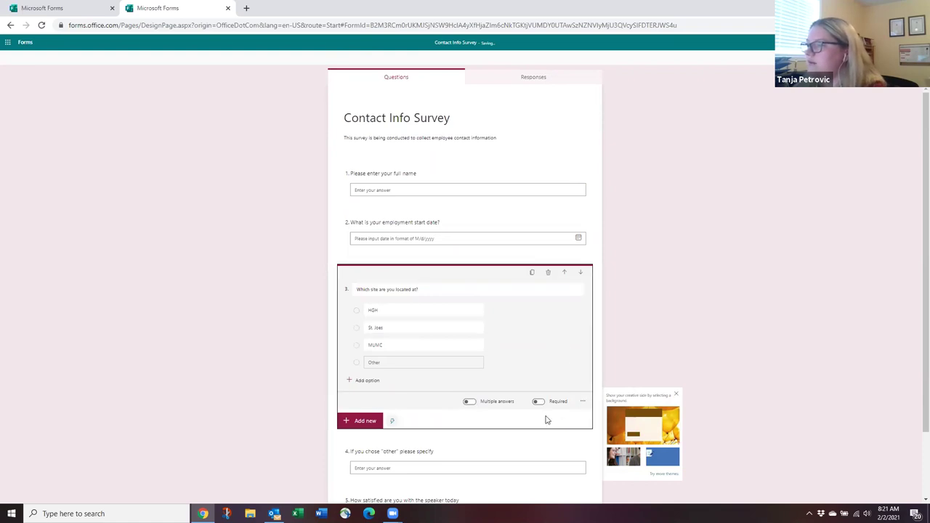
left_click(583, 401)
left_click(589, 446)
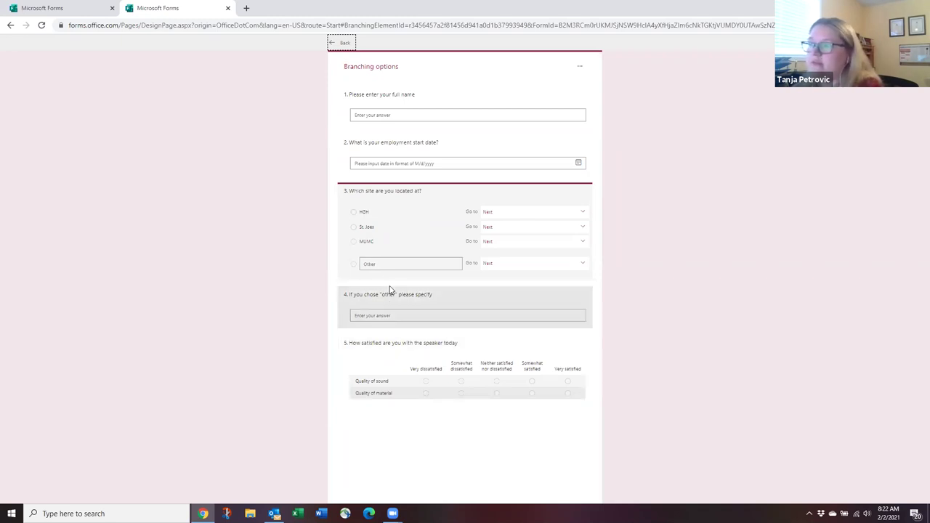
Set HGH, St. Joes and MUMC to go to question 5, then return to the design page.
left_click(495, 216)
left_click(495, 216)
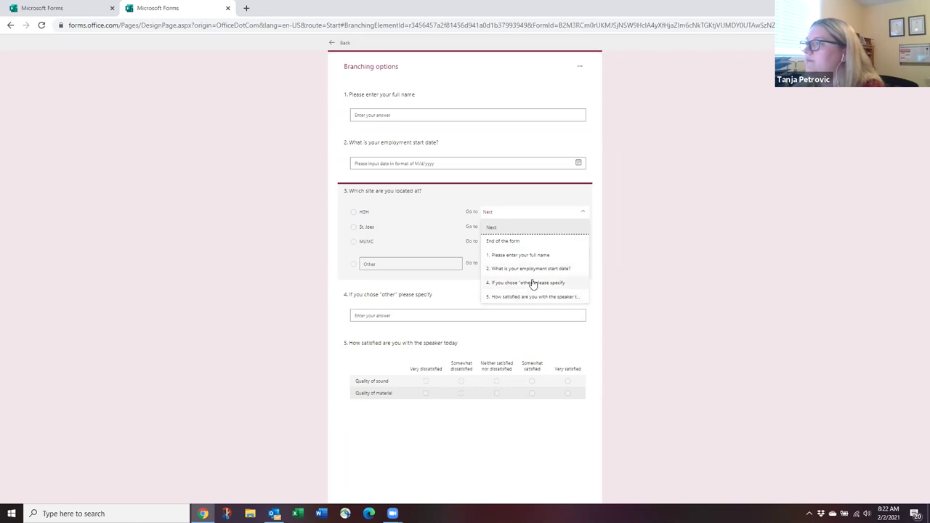
left_click(523, 296)
left_click(498, 227)
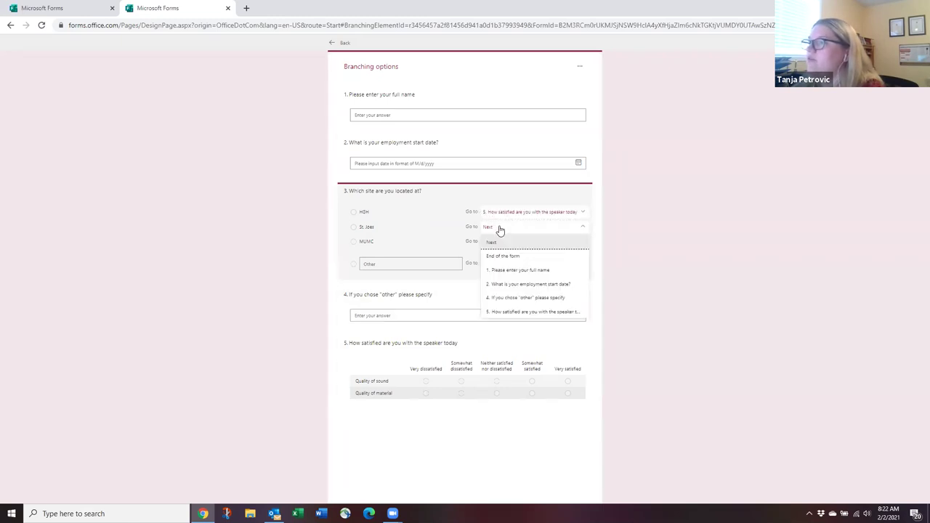
left_click(512, 310)
left_click(499, 242)
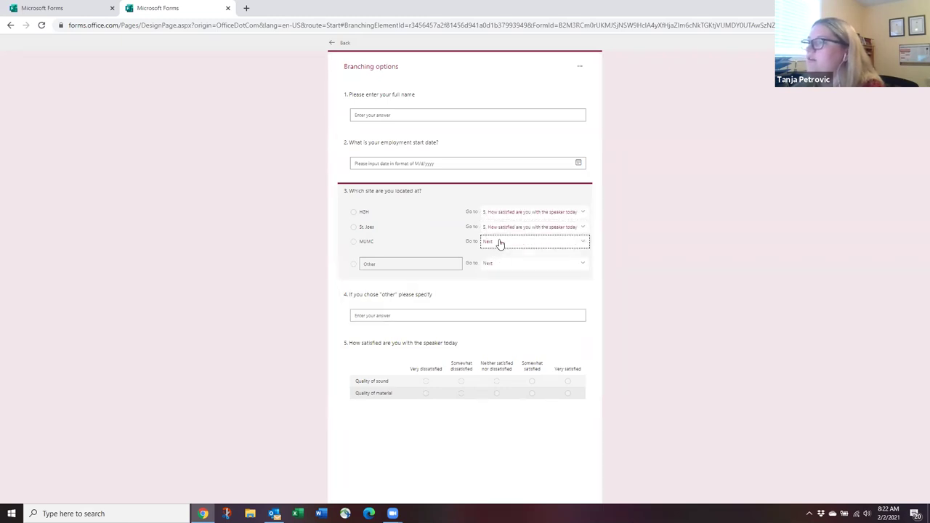
left_click(504, 327)
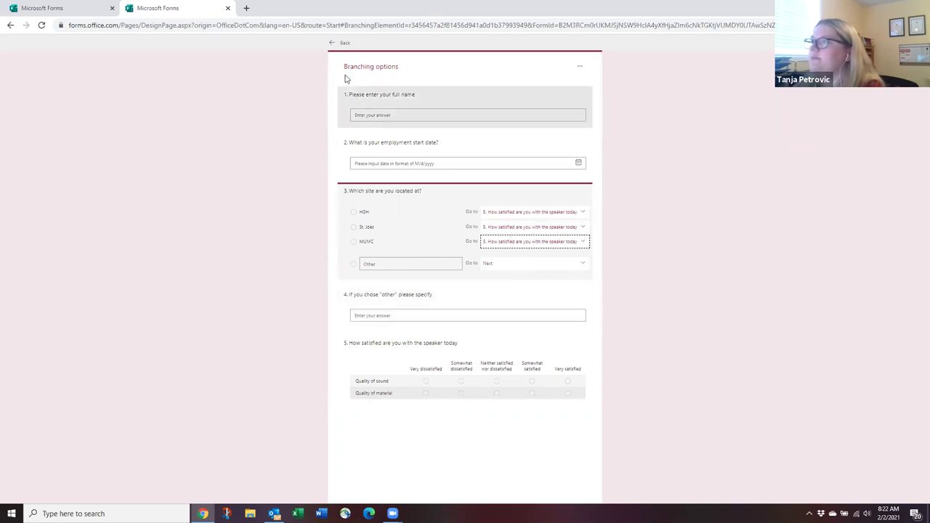
left_click(334, 43)
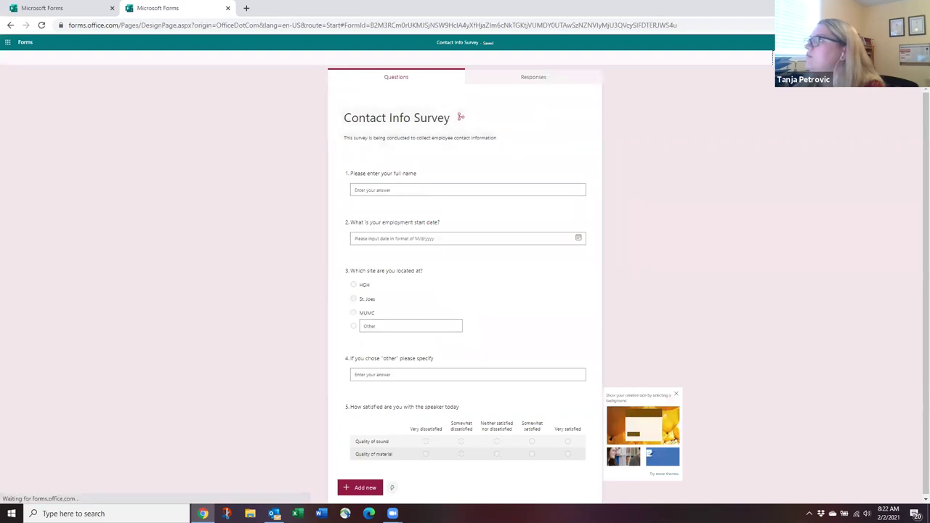
Test the branching in preview by choosing HGH and then Other with a sample answer.
left_click(806, 42)
left_click(356, 256)
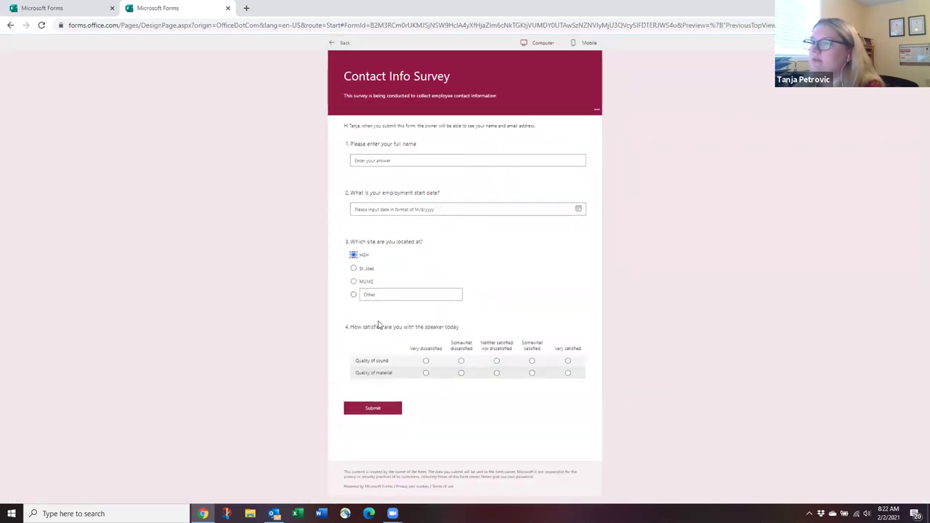
left_click(379, 300)
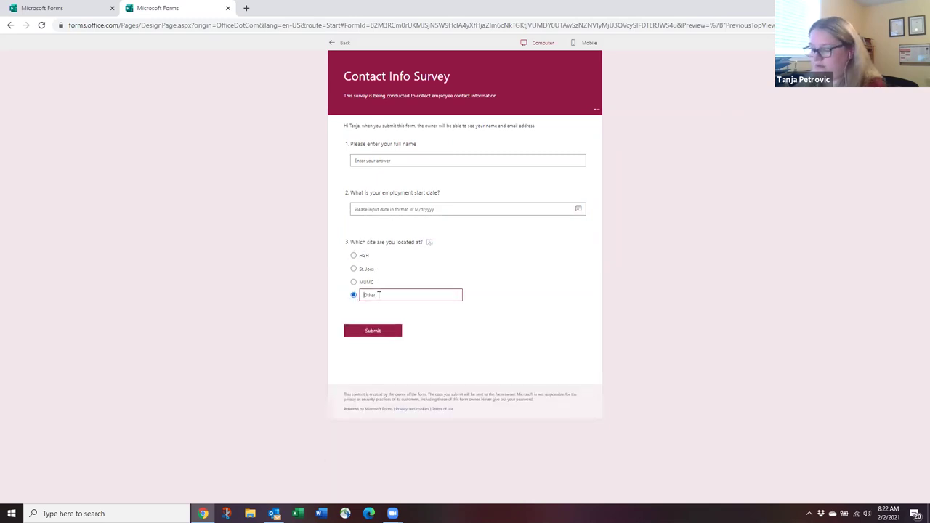
type("a")
key("BackSpace")
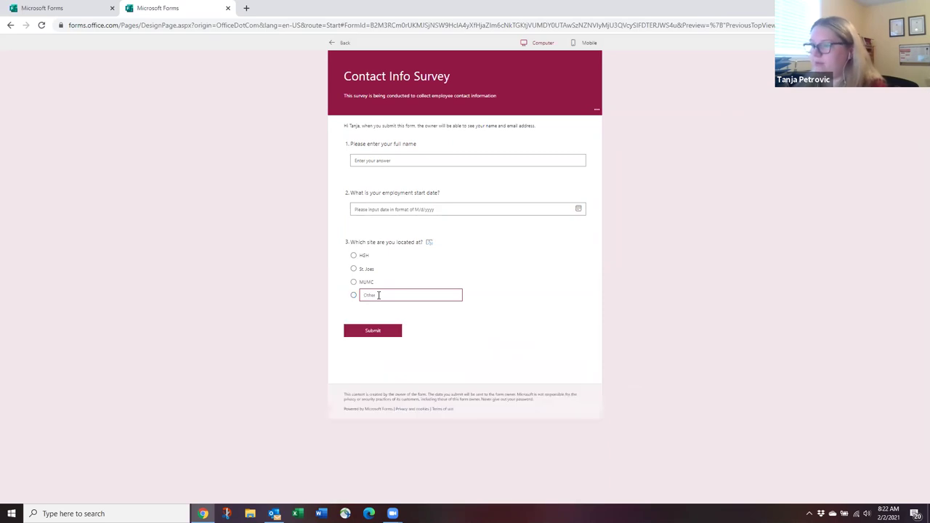
type("a")
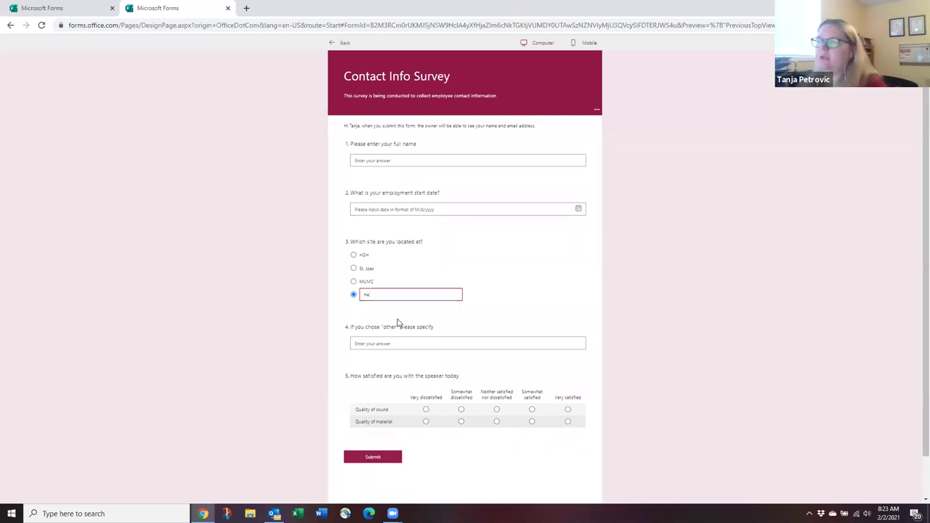
double_click(384, 295)
key("BackSpace")
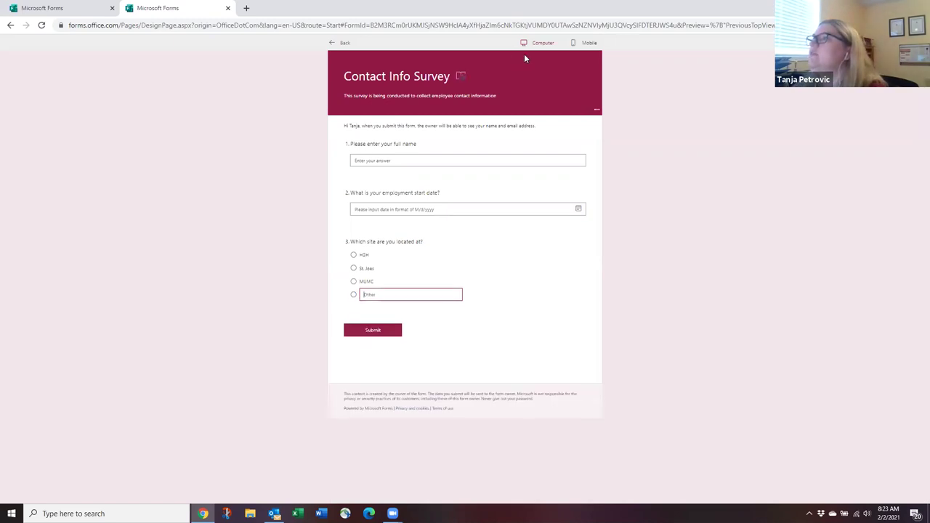
left_click(344, 43)
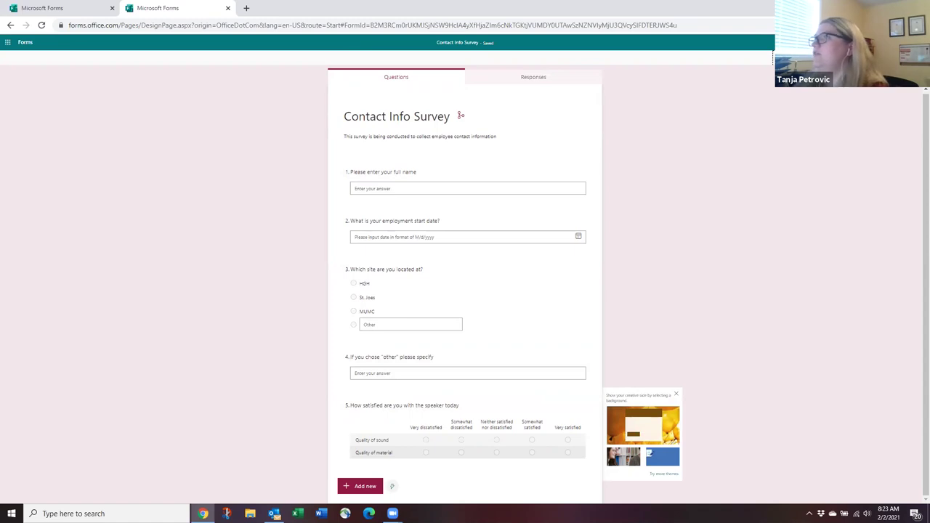
Show the Contact Info Survey's Settings panel from the More form settings menu.
left_click(908, 42)
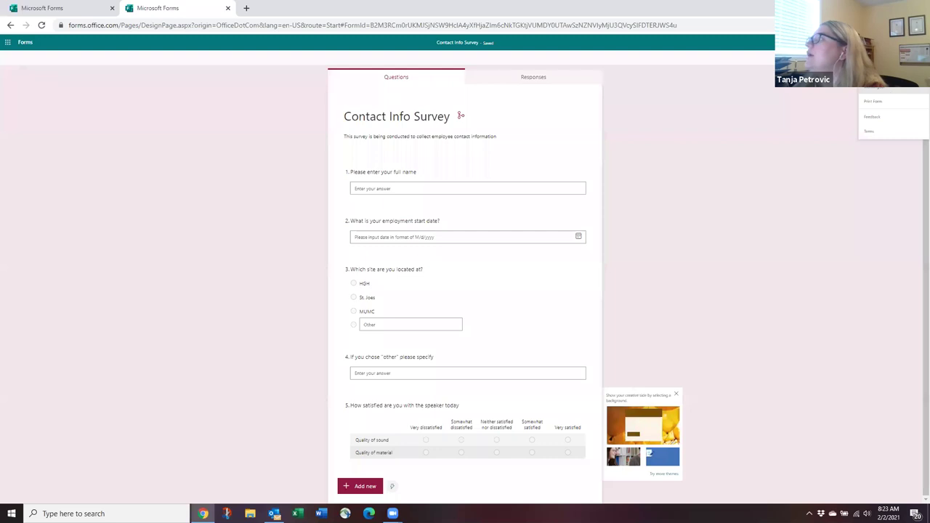
left_click(872, 85)
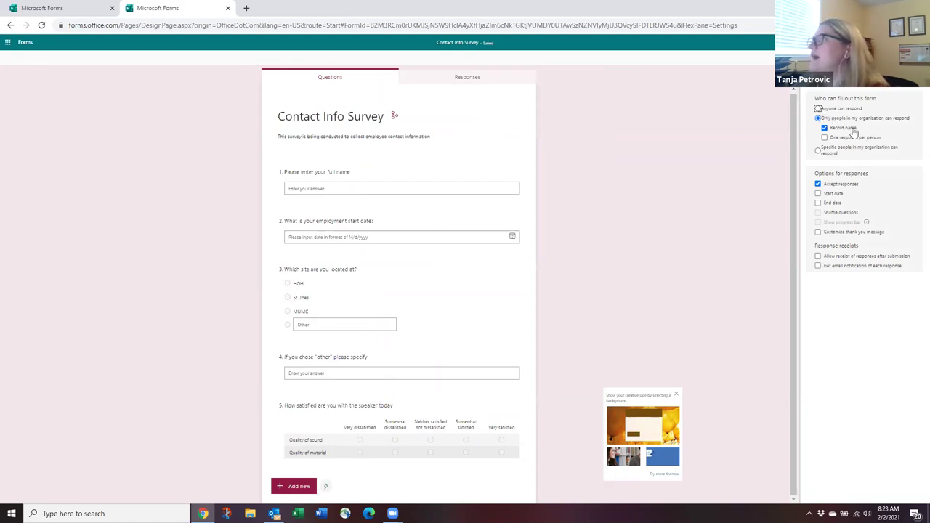
Change who can respond from Anyone to Only people in my organization, then to specific organization people.
left_click(818, 109)
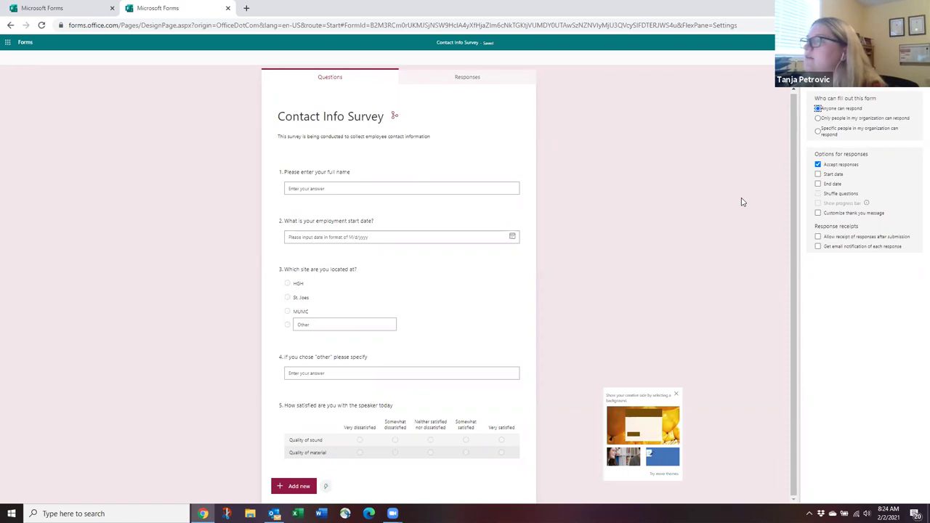
left_click(818, 119)
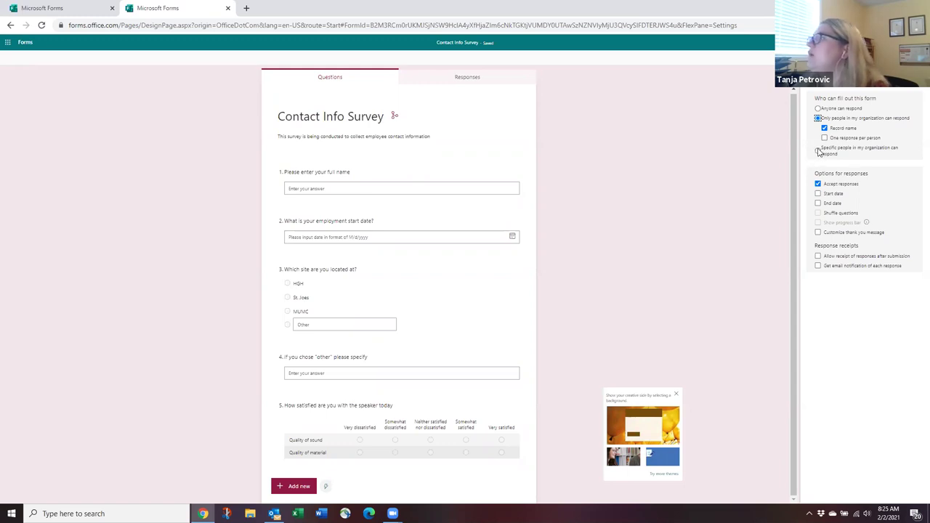
left_click(818, 150)
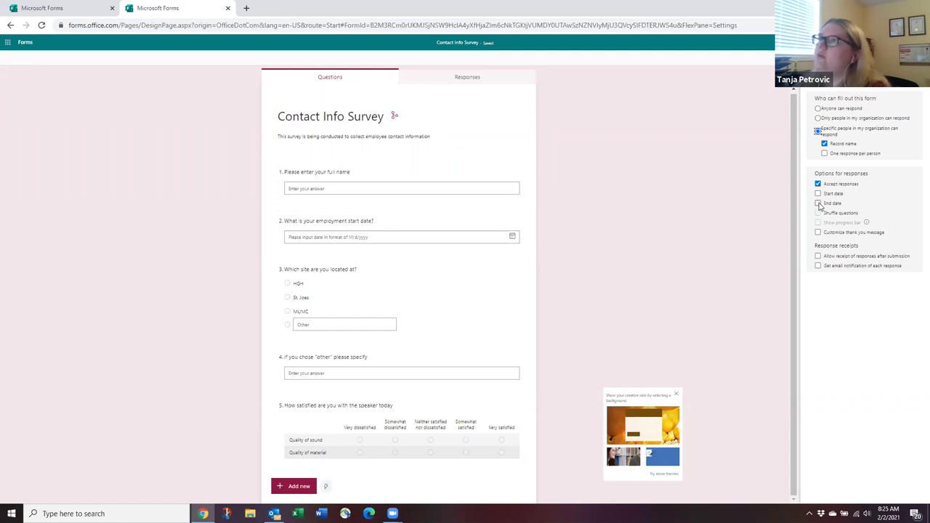
left_click(818, 204)
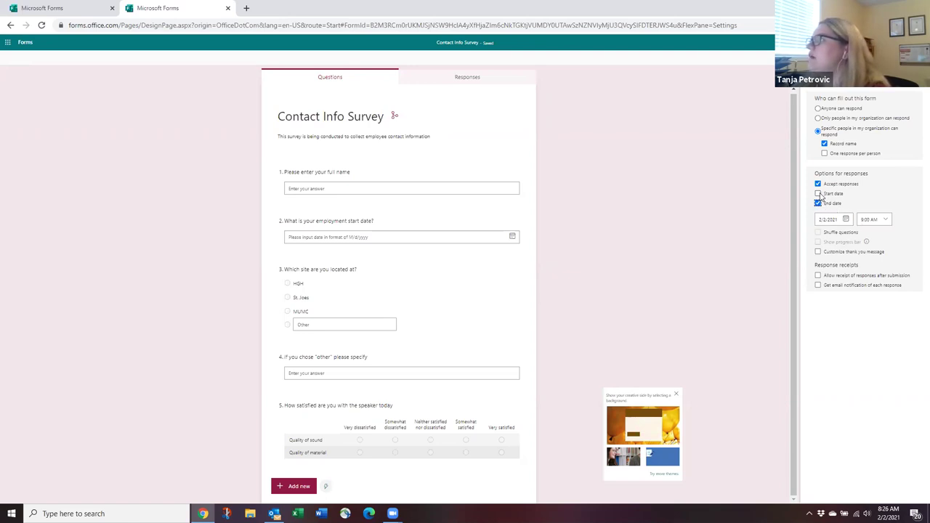
left_click(818, 193)
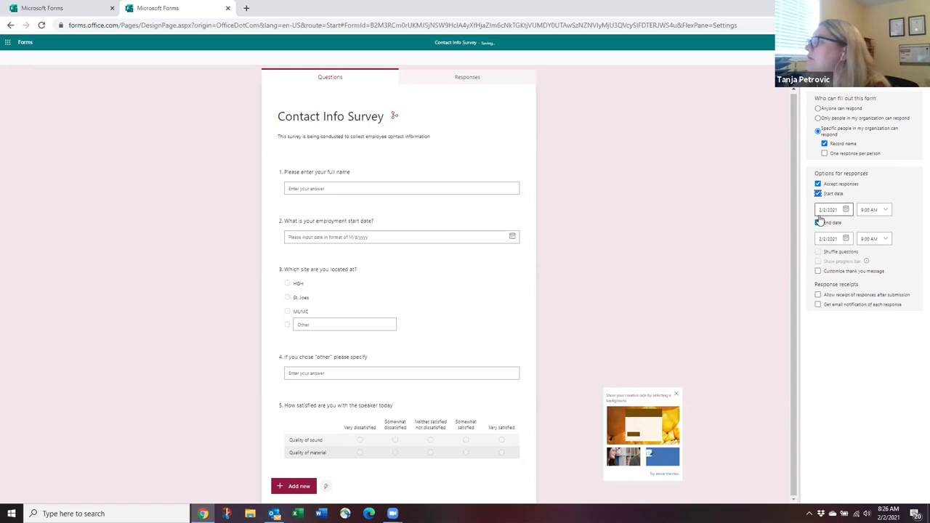
left_click(818, 222)
left_click(818, 194)
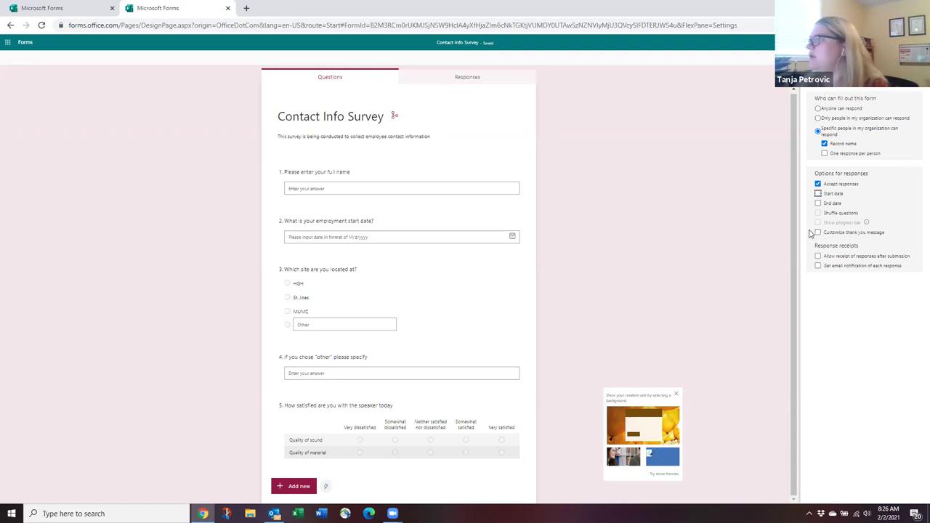
Turn on a custom thank-you message and extend it with 'Thank you for taking the time.'.
left_click(817, 233)
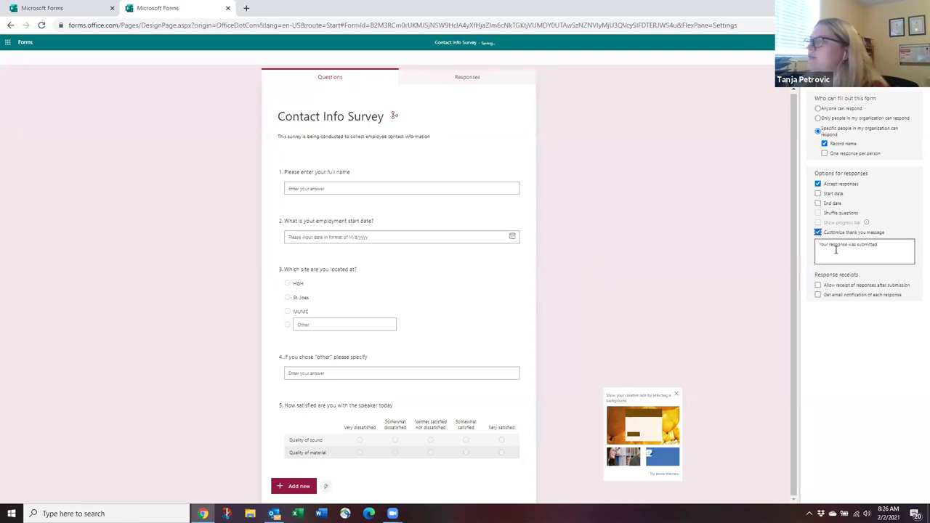
triple_click(889, 246)
left_click(893, 244)
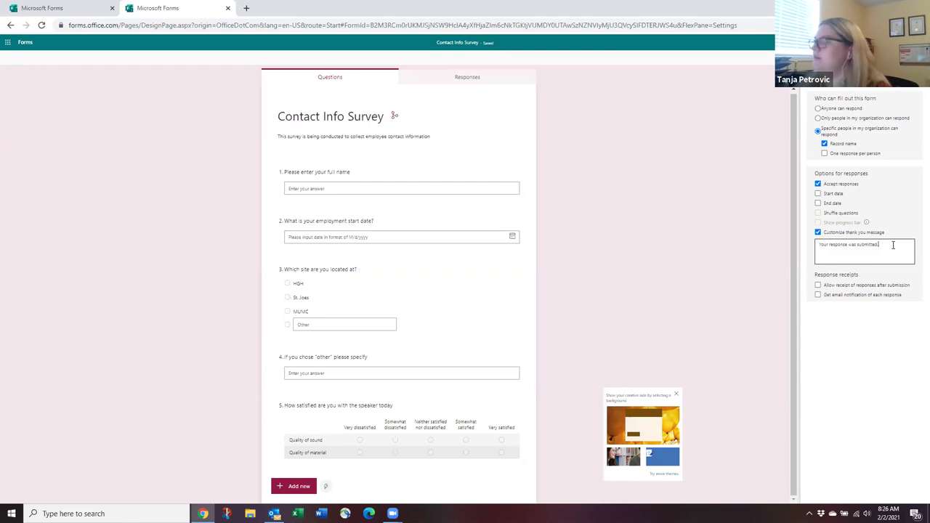
type("Thank you for taking the time")
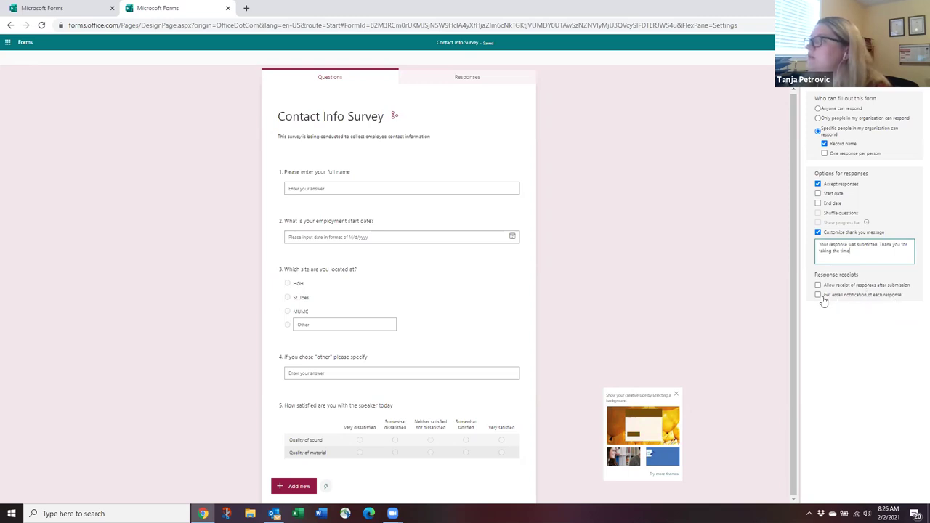
Toggle per-response email notification on and off, allow Anyone to respond, and close Settings.
left_click(818, 296)
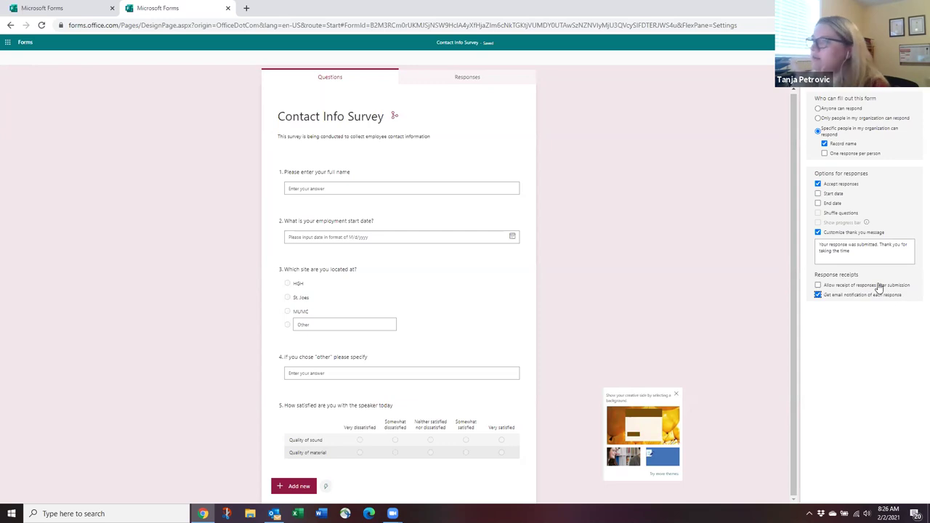
mouse_move(878, 287)
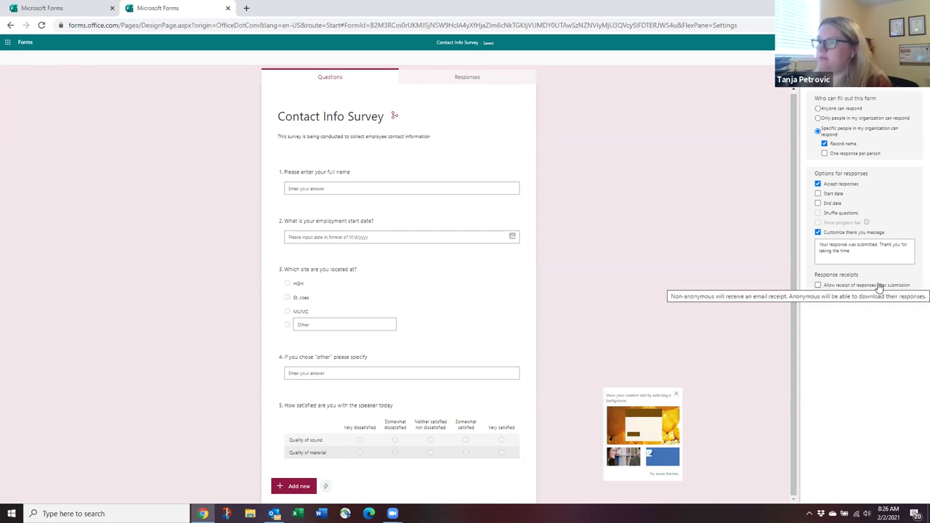
left_click(817, 286)
left_click(818, 295)
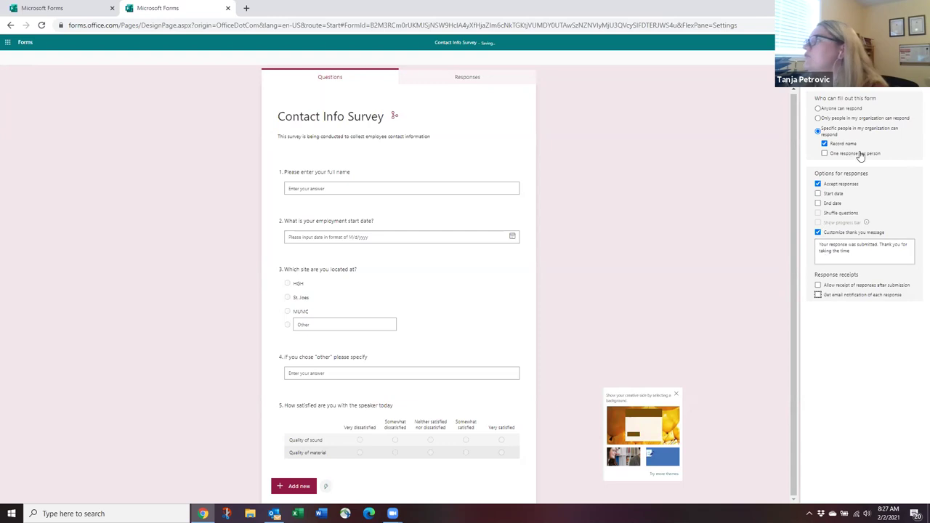
left_click(818, 109)
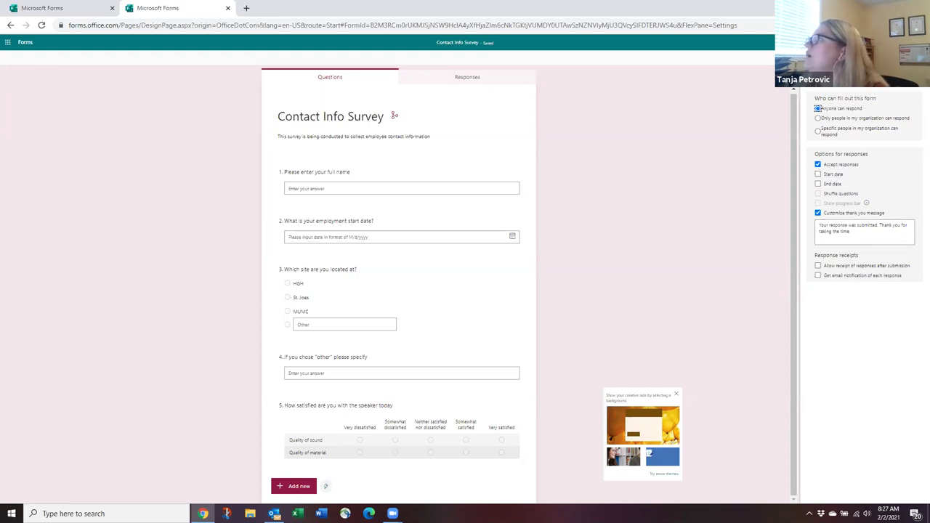
key("Escape")
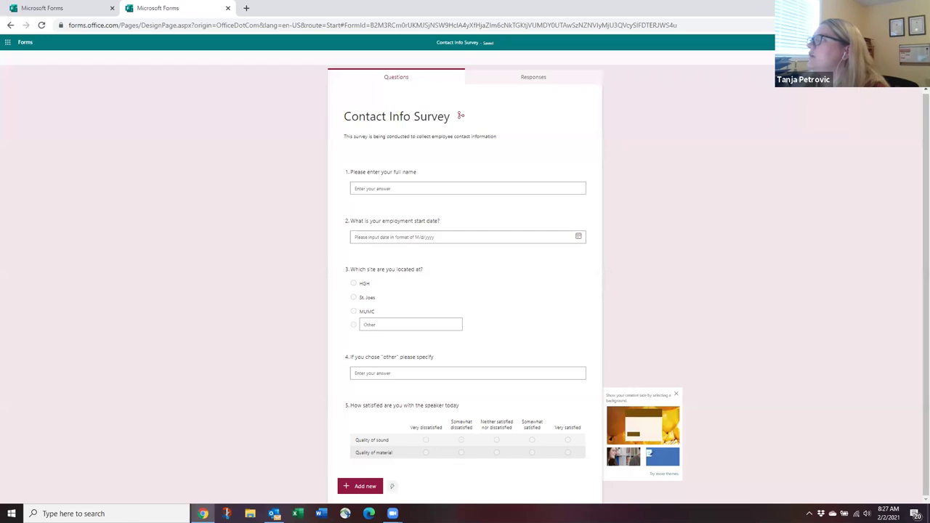
Copy the survey's response link, preview its QR code and embed code, and email the link.
left_click(832, 116)
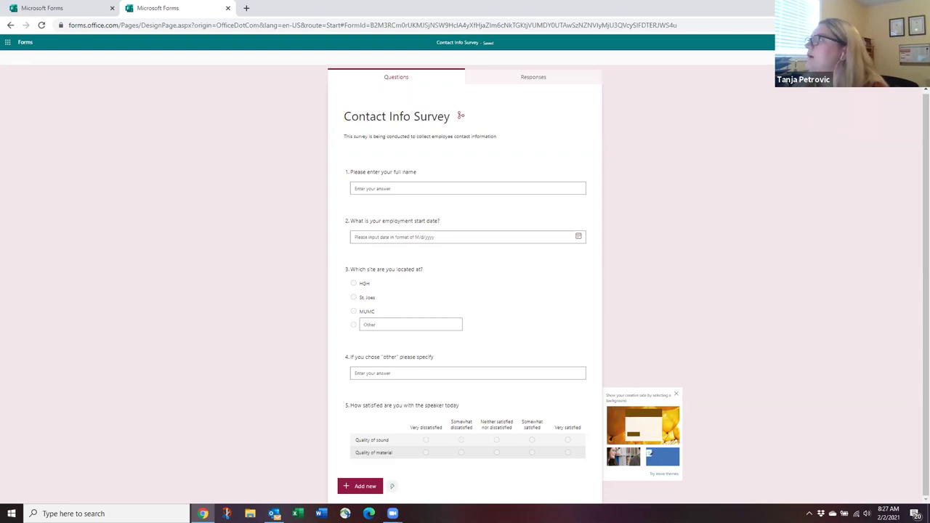
left_click(871, 42)
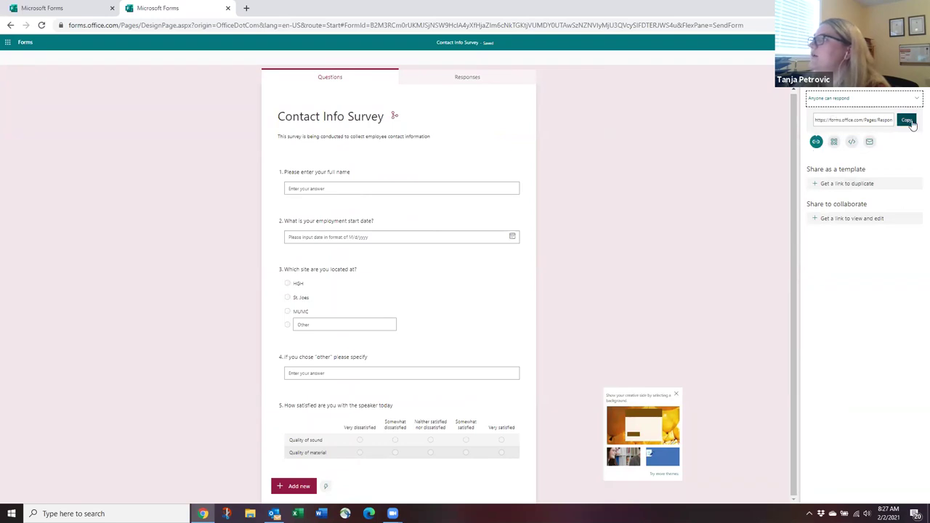
left_click(911, 122)
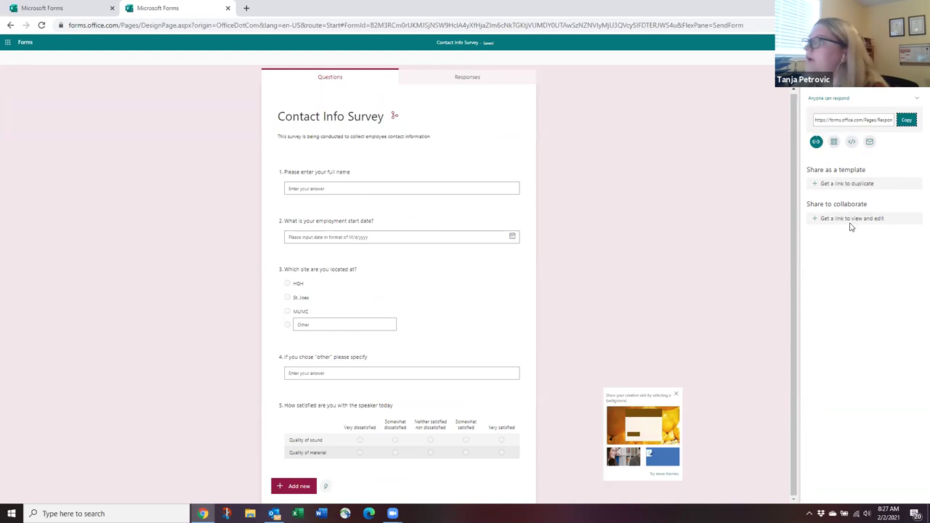
left_click(834, 149)
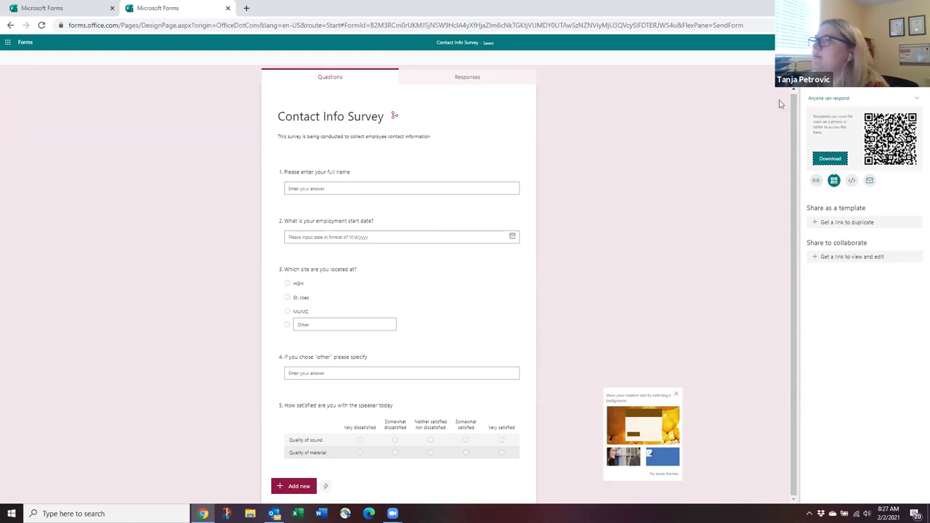
left_click(851, 180)
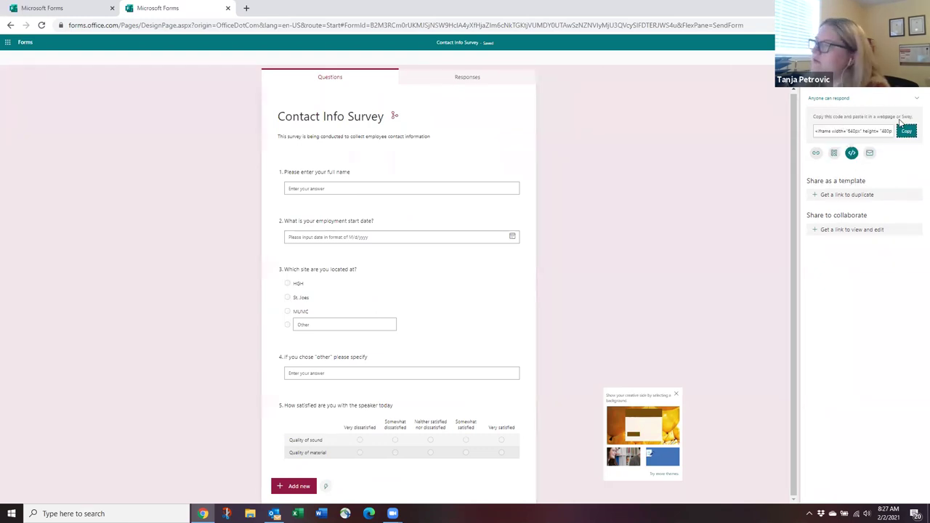
left_click(868, 153)
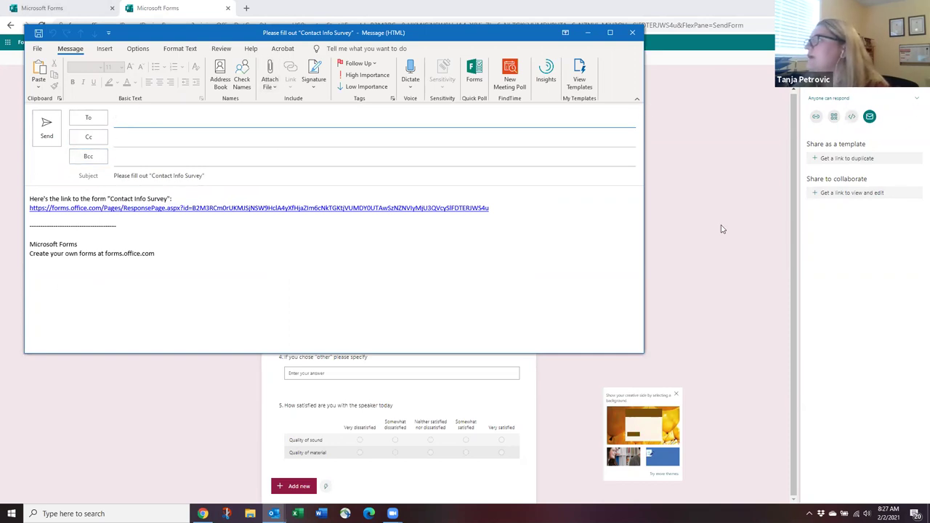
Close the Outlook email draft without saving it.
left_click(632, 32)
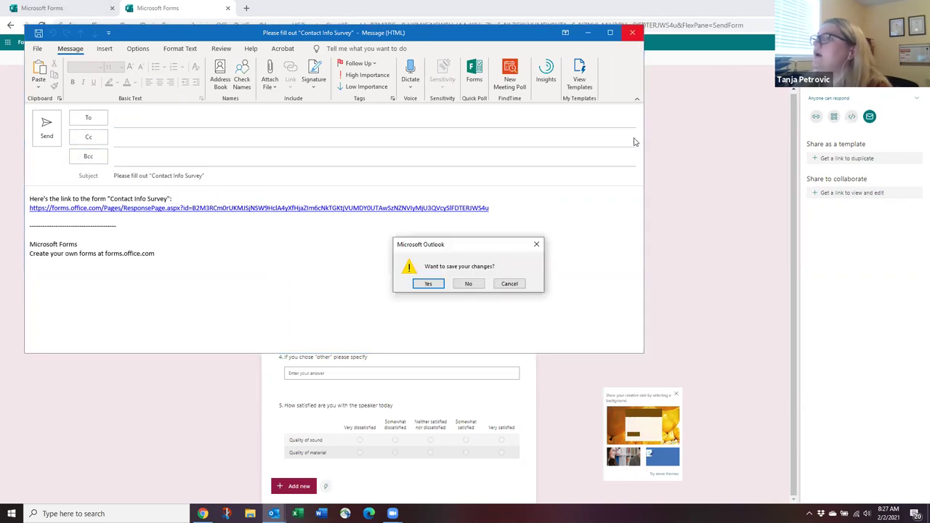
left_click(468, 284)
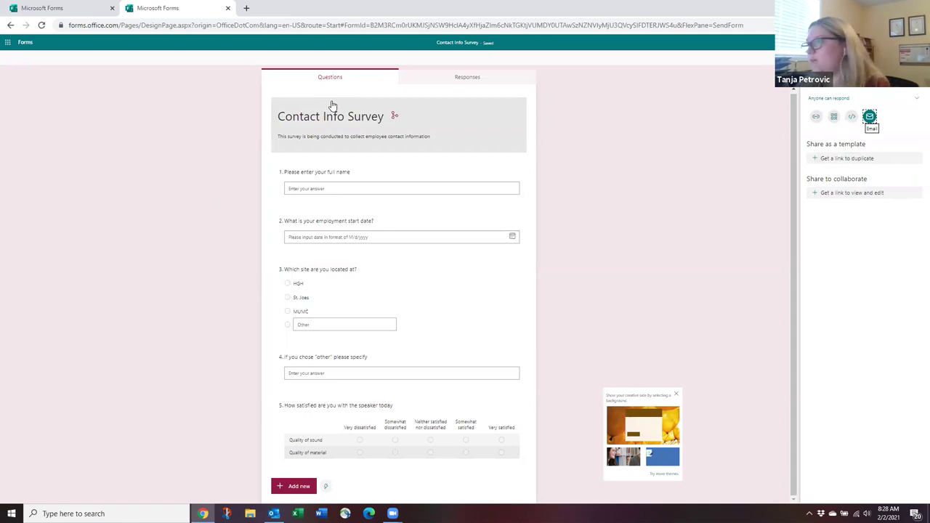
Create and copy a view-and-edit collaboration link, then view the Responses summary (0 responses, Active).
left_click(853, 194)
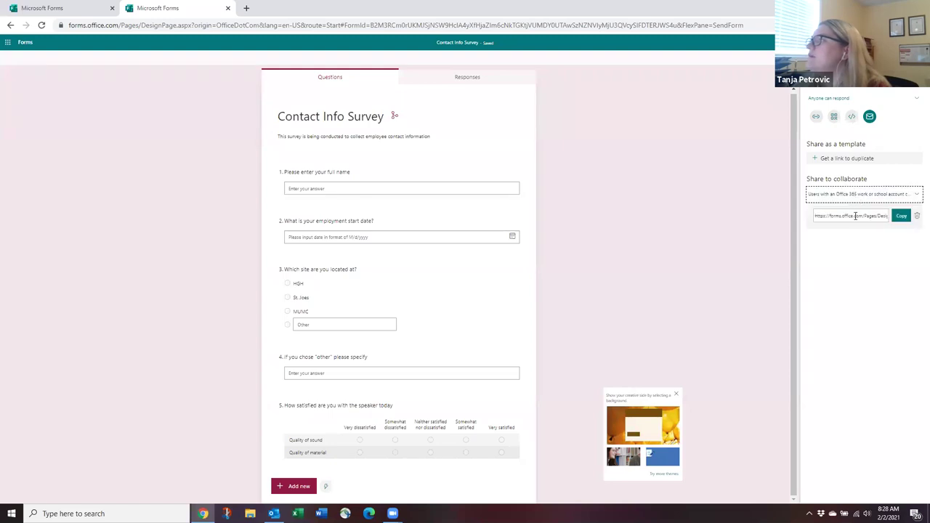
left_click(900, 216)
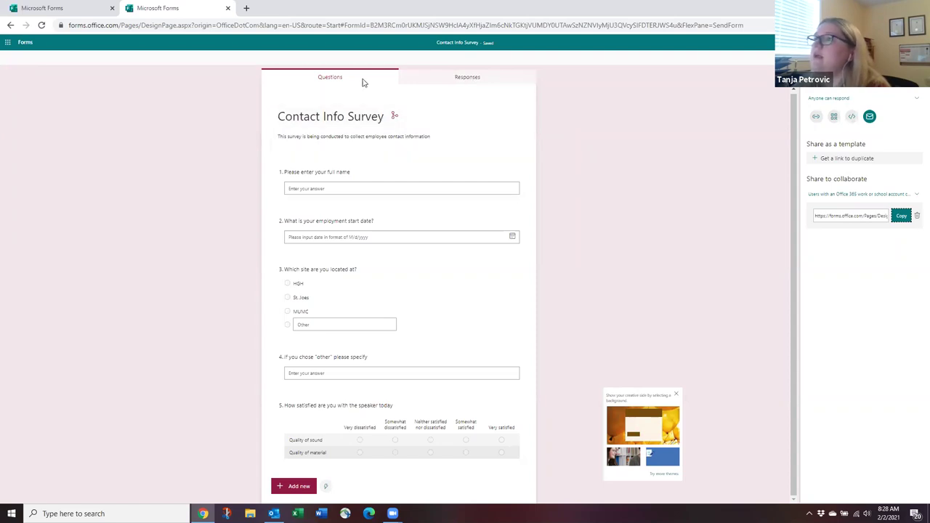
left_click(471, 78)
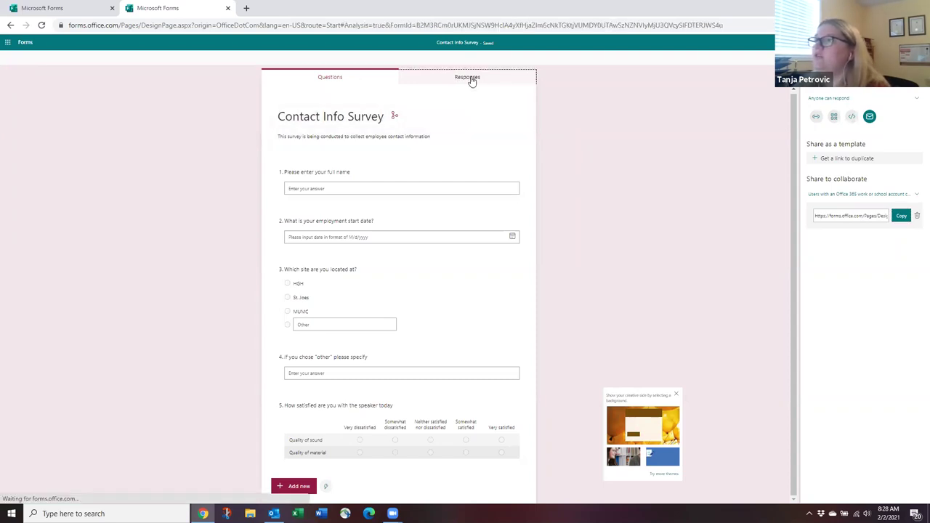
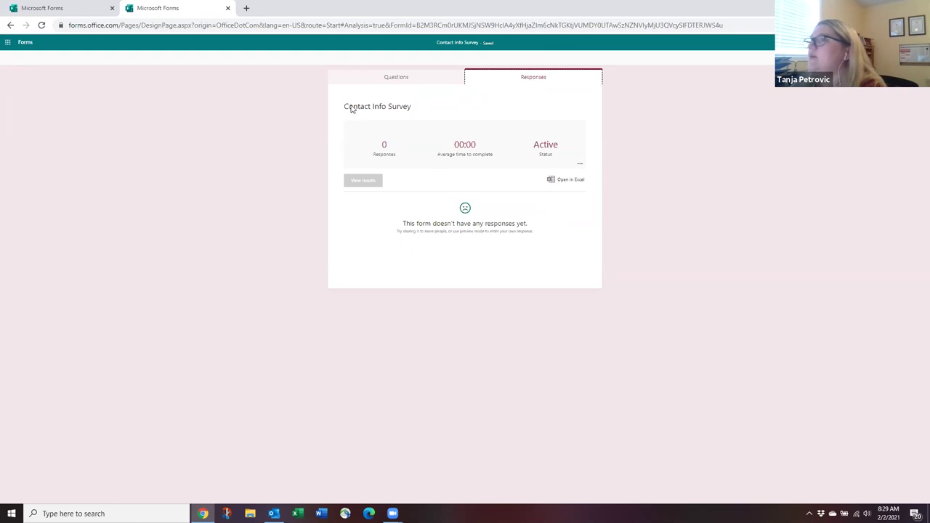
Switch the Contact Info Survey from its empty response summary to its five questions.
left_click(403, 80)
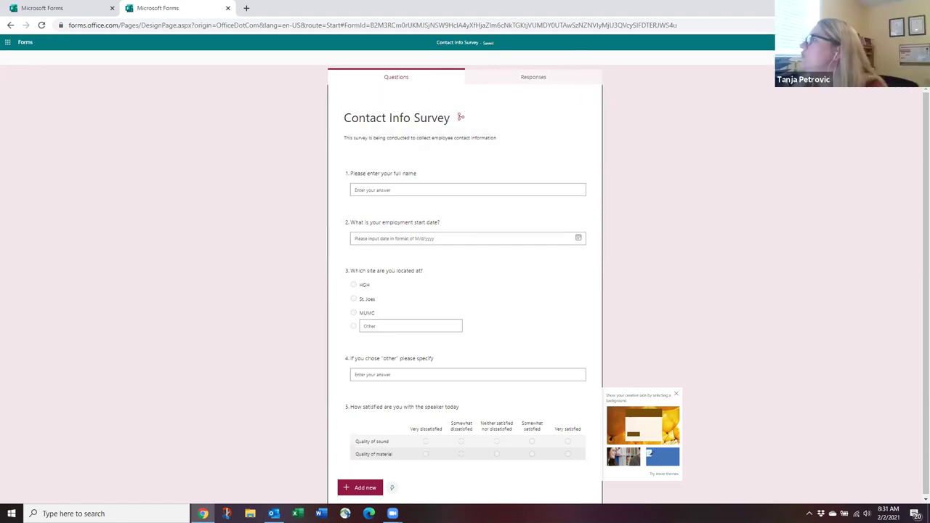
Email the survey link to the suggested recipient through Share > Email.
left_click(865, 42)
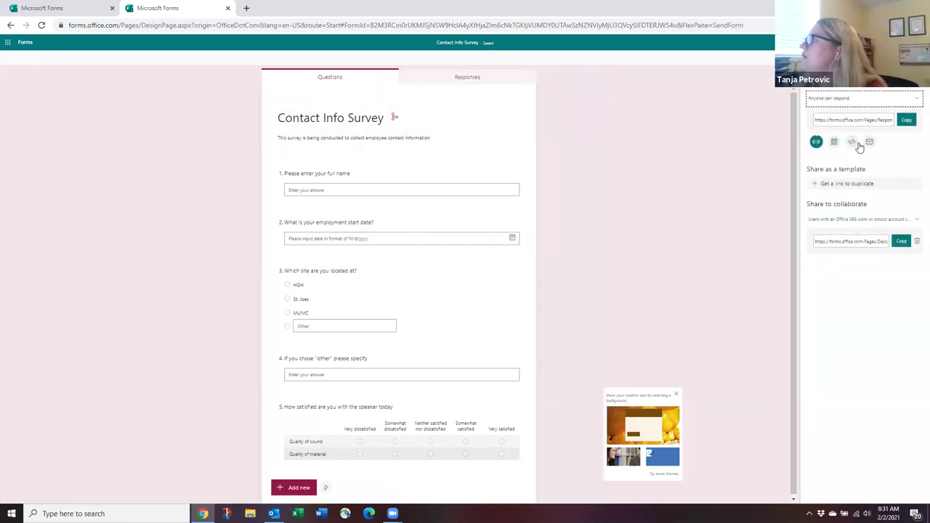
left_click(870, 116)
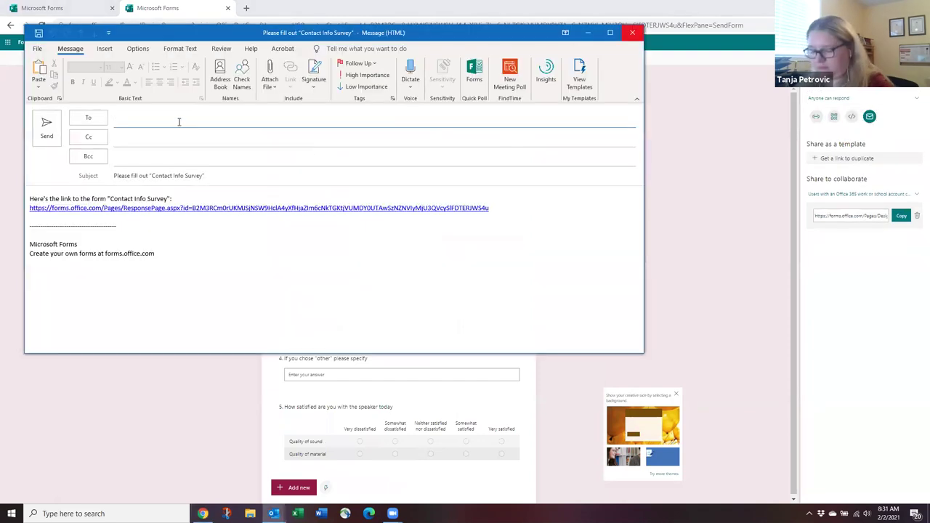
type("crow")
left_click(158, 151)
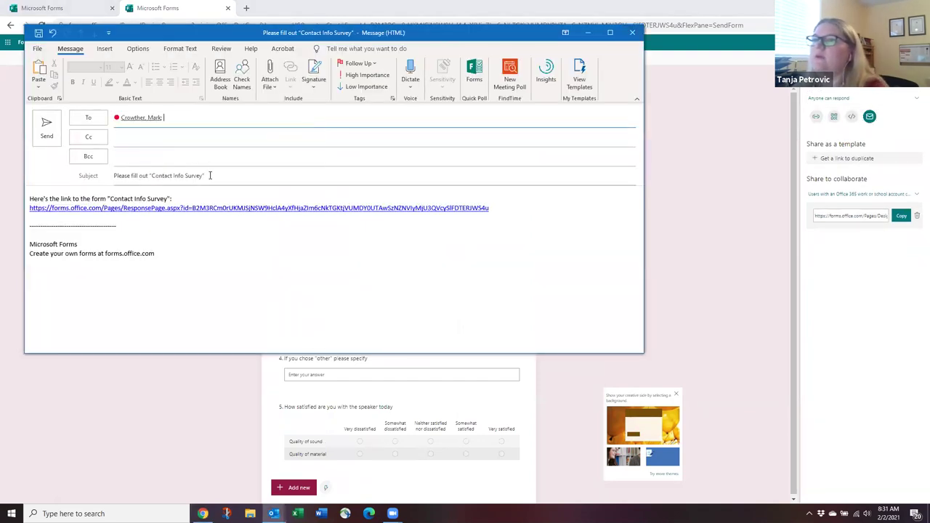
left_click(42, 134)
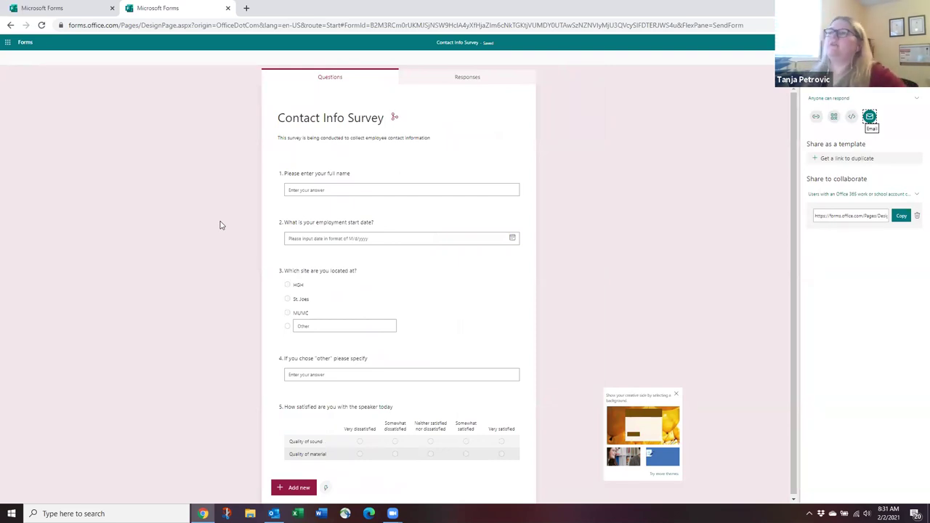
Start a second survey-link email and close it without saving.
left_click(869, 117)
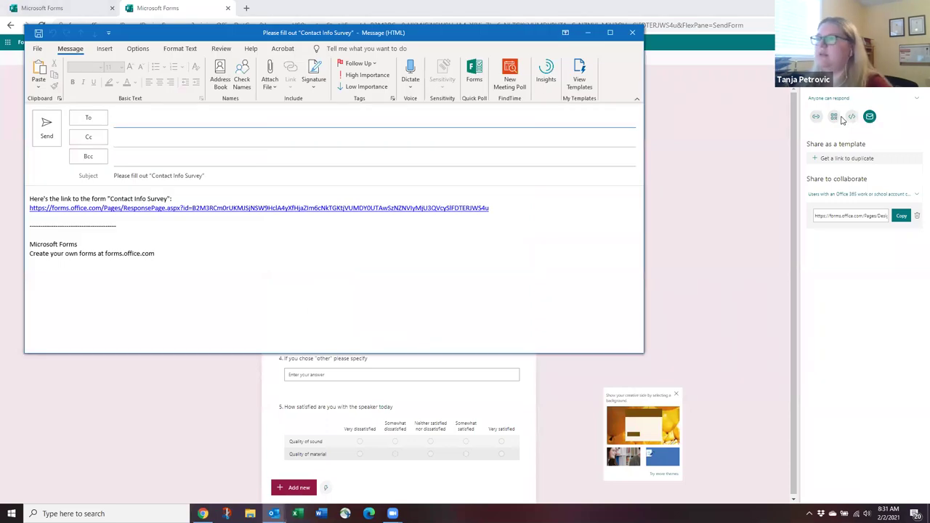
left_click(632, 33)
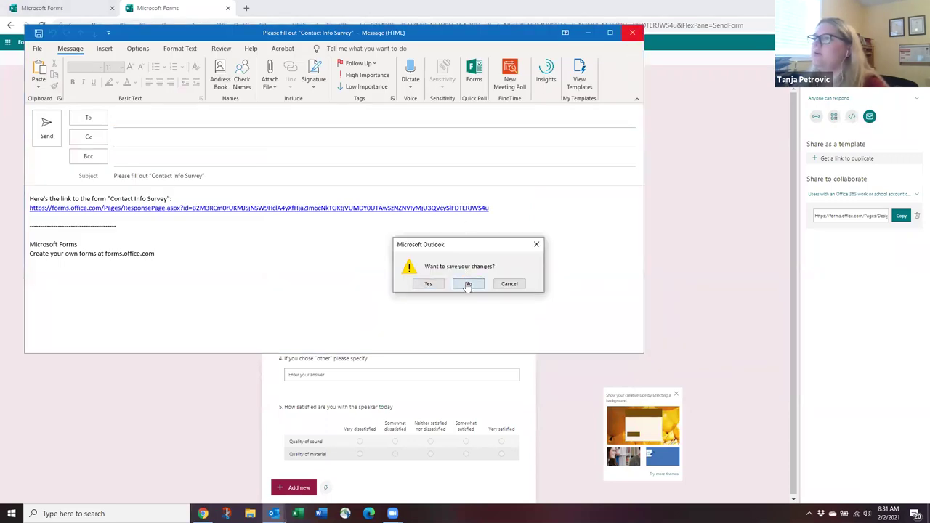
left_click(469, 282)
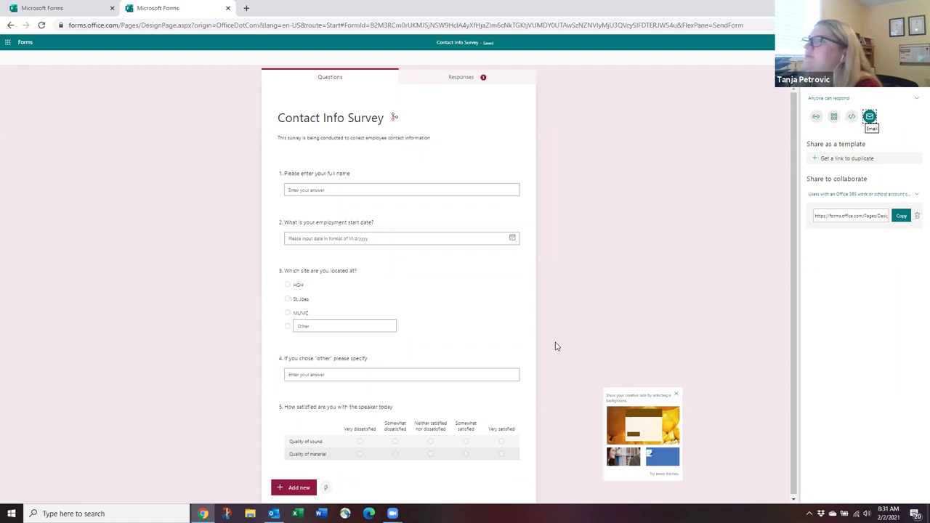
Review the one-response summary on the Responses tab and export it as Contact Info Survey.xlsx.
left_click(483, 79)
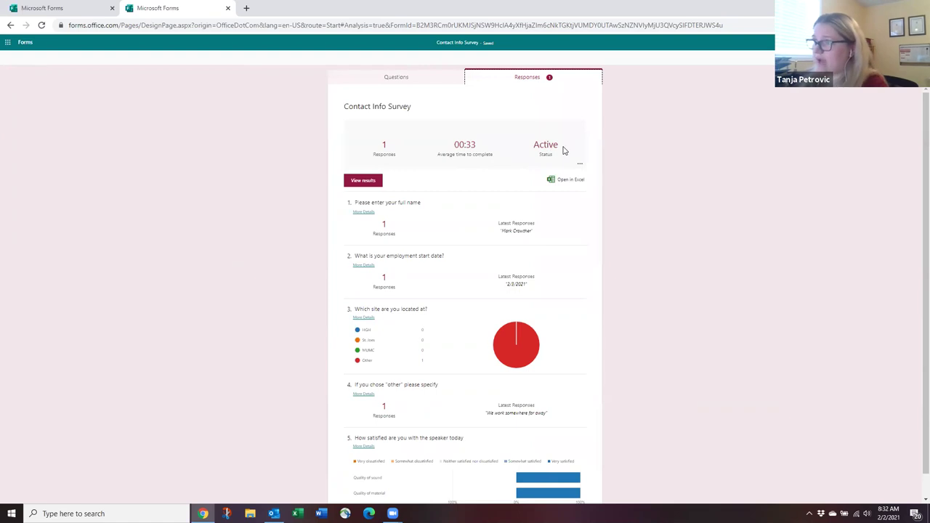
scroll(473, 197, "down", 1)
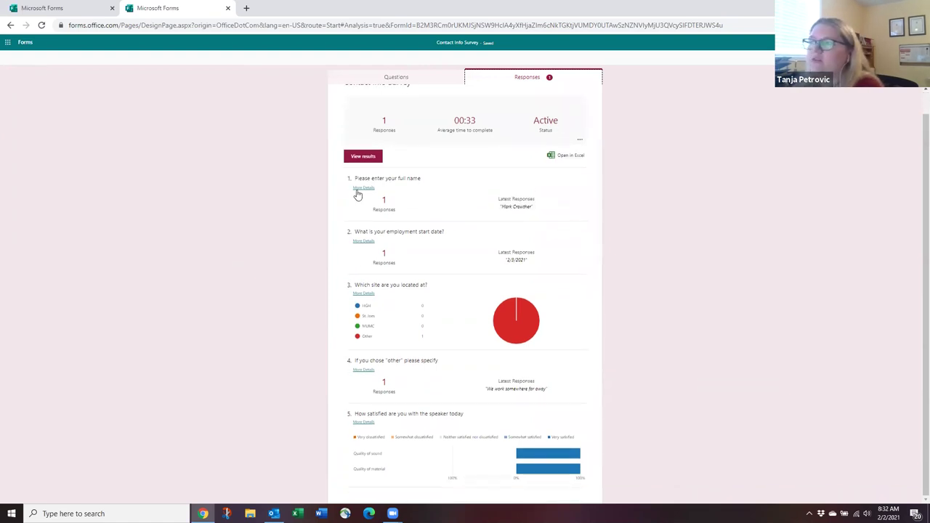
scroll(419, 257, "up", 1)
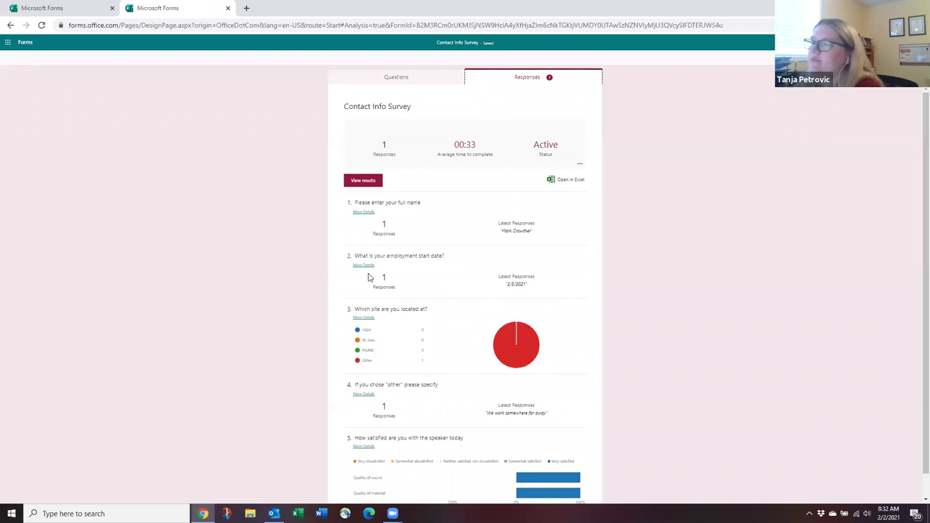
scroll(368, 277, "down", 1)
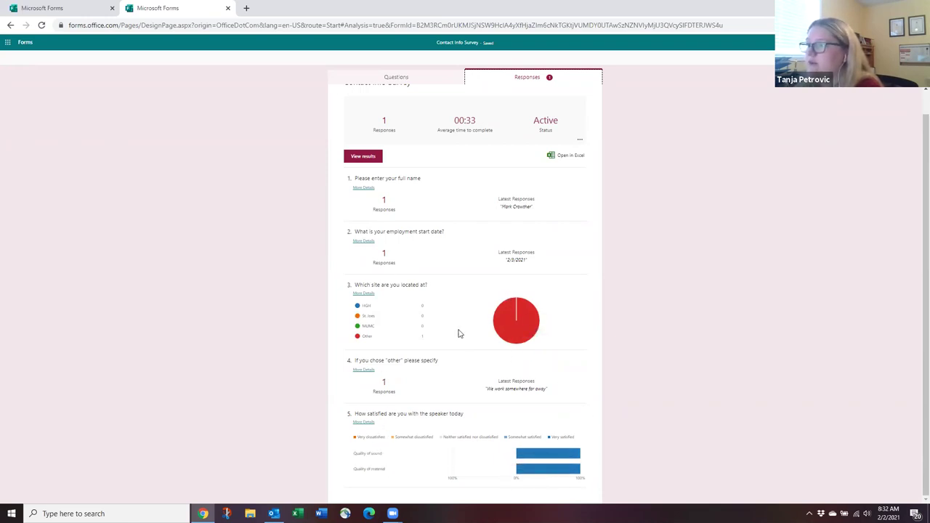
left_click(566, 157)
Open the downloaded Contact Info Survey.xlsx in Excel, look across its columns, then close it.
left_click(69, 490)
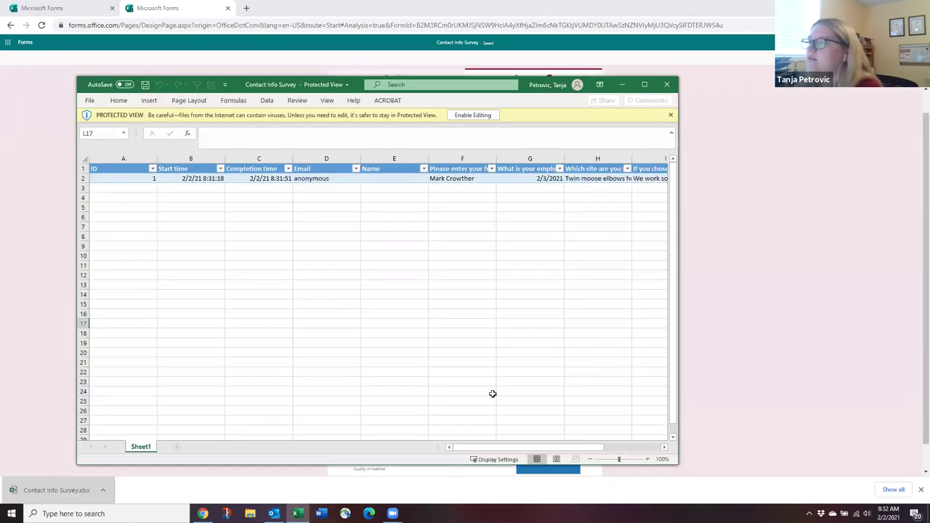
mouse_move(501, 447)
left_mouse_down()
mouse_move(568, 448)
mouse_move(492, 446)
left_mouse_up()
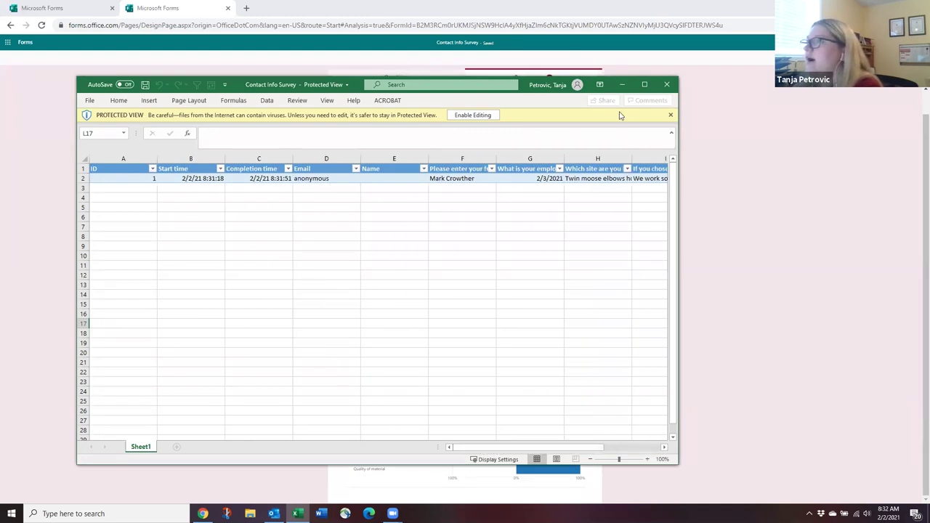
left_click(667, 85)
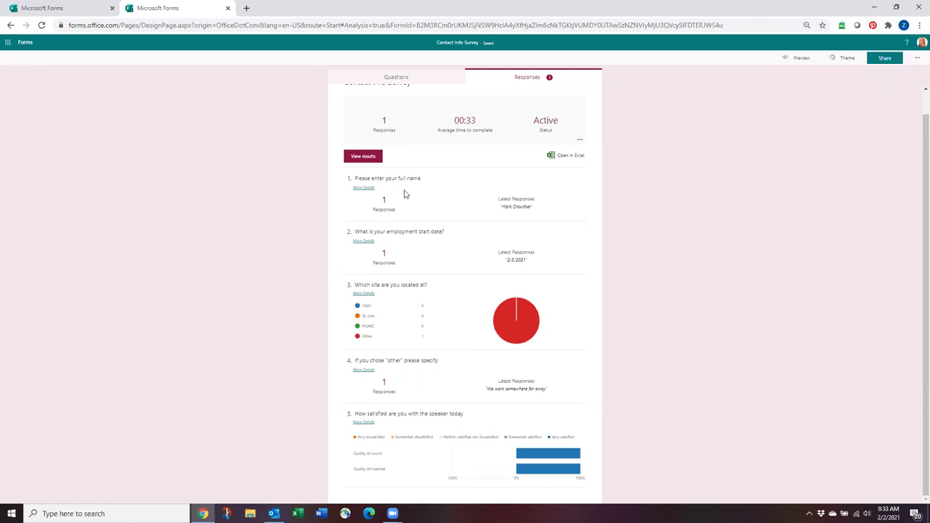
Close the survey's browser tab to return to the Forms home page.
scroll(471, 261, "up", 1)
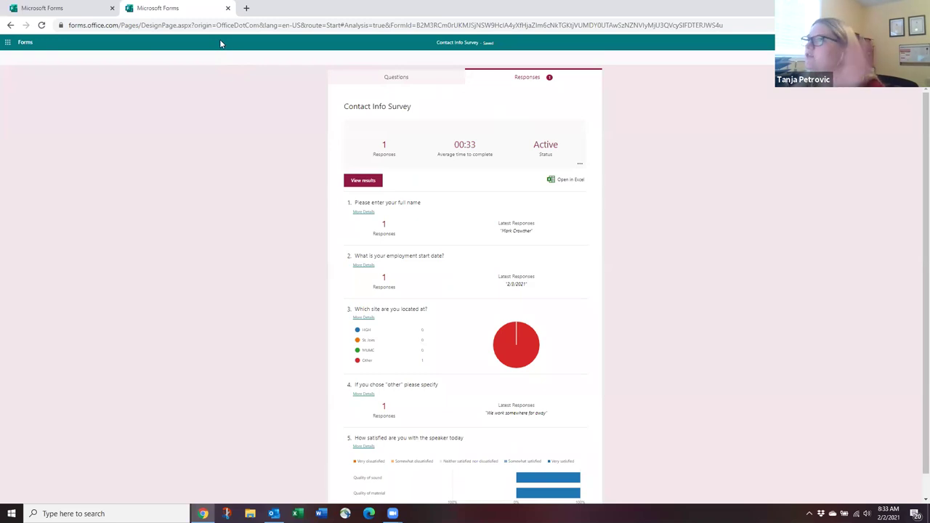
left_click(228, 8)
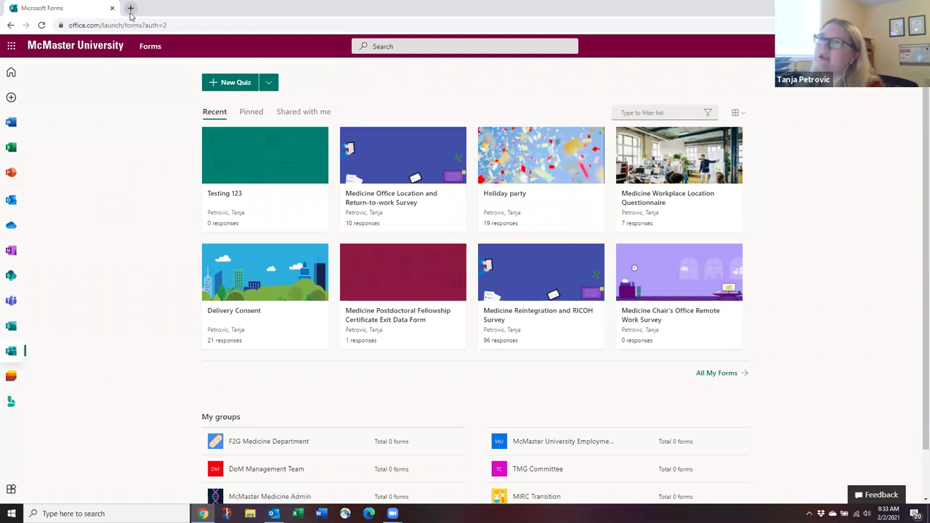
In a new tab, search Google for 'mcmaster linked in learning' and open the UTS LinkedIn Learning page.
left_click(130, 9)
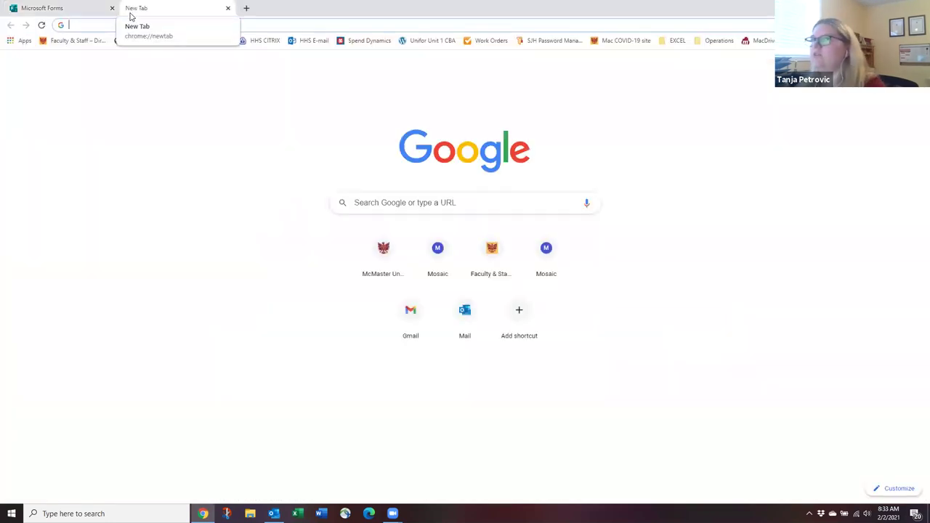
left_click(366, 204)
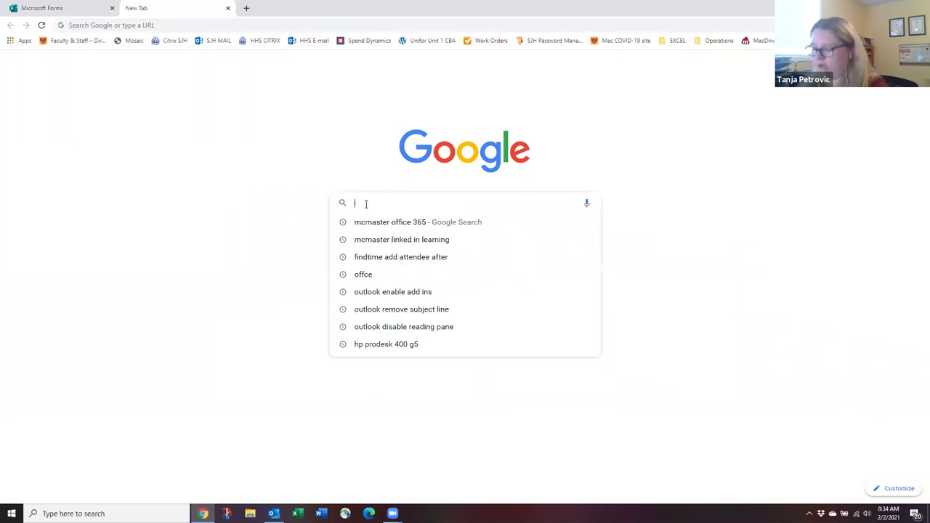
type("mcm")
key("BackSpace")
key("BackSpace")
key("BackSpace")
key("BackSpace")
type("mcmaster lin")
key("Return")
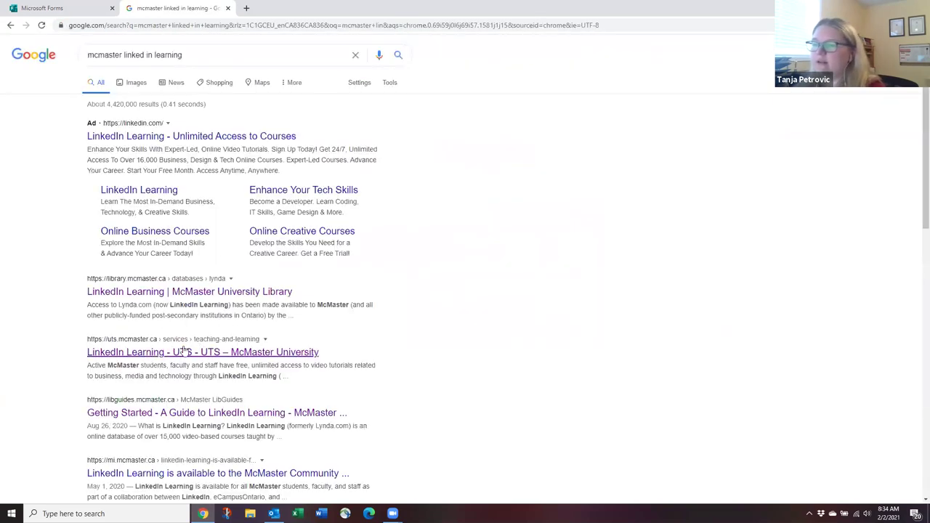
left_click(161, 353)
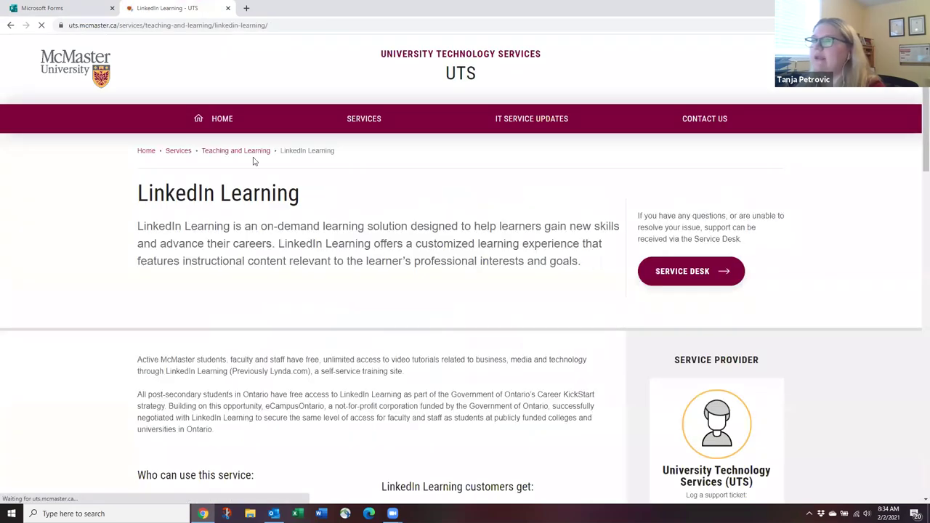
scroll(348, 339, "down", 7)
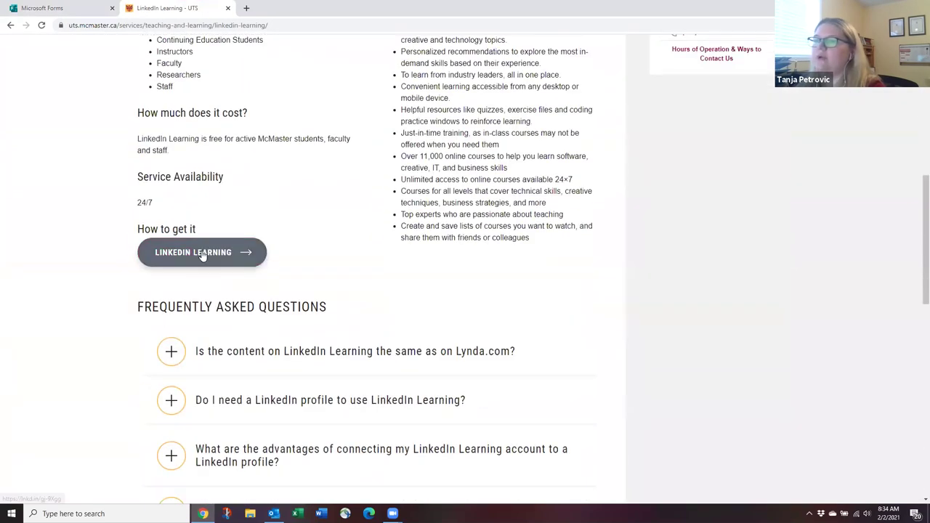
scroll(256, 298, "up", 7)
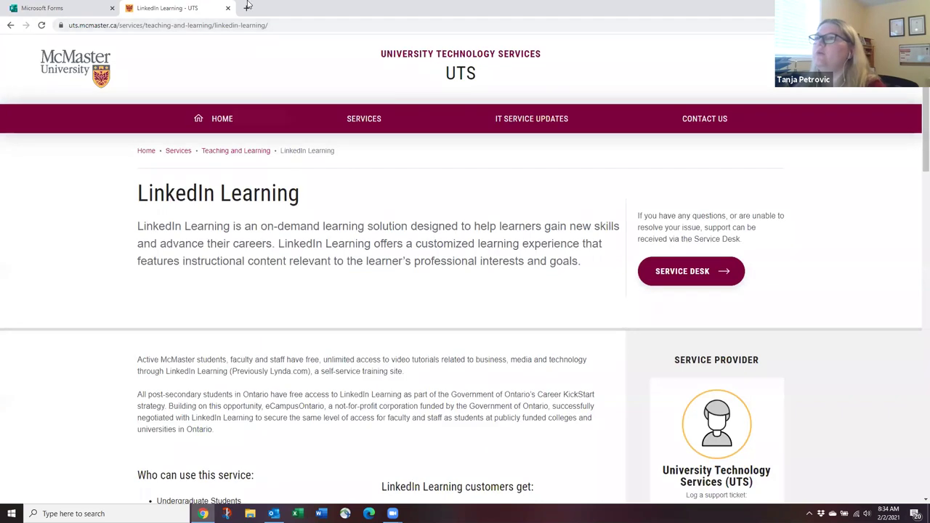
Go to linkedin.com/learning in a new tab.
left_click(247, 7)
type("linked")
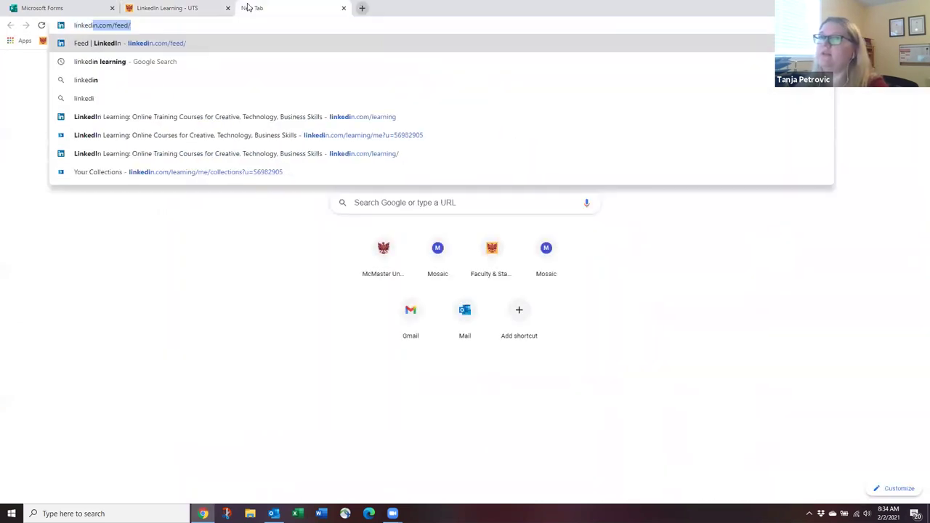
type("in.com/learning")
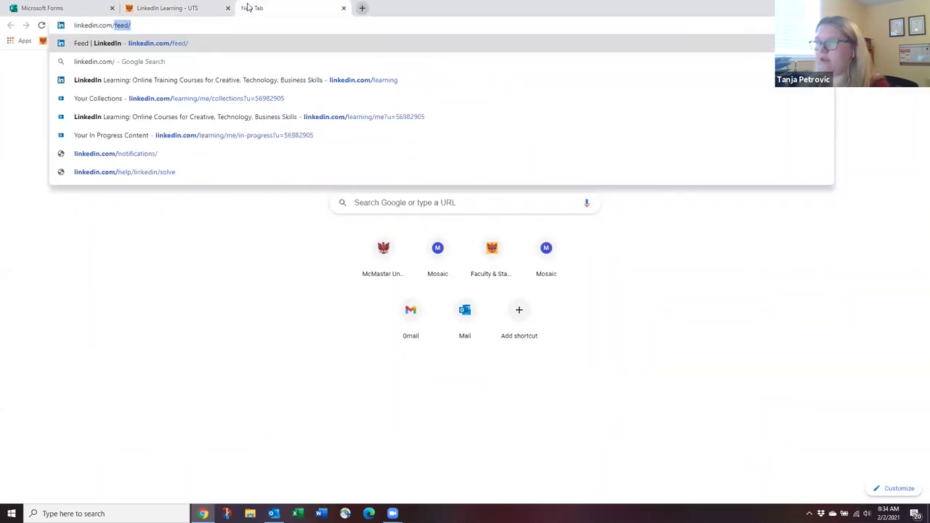
key("Return")
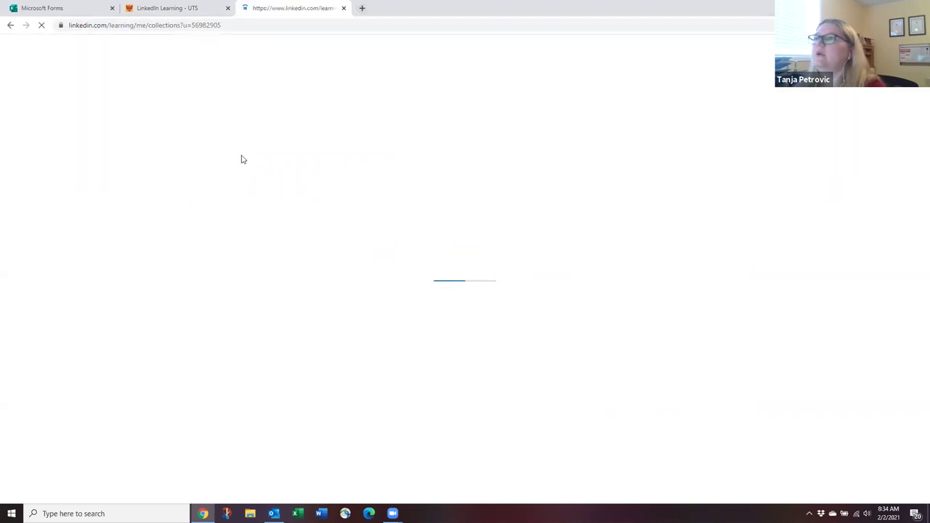
left_click(240, 32)
type("linkedin.co")
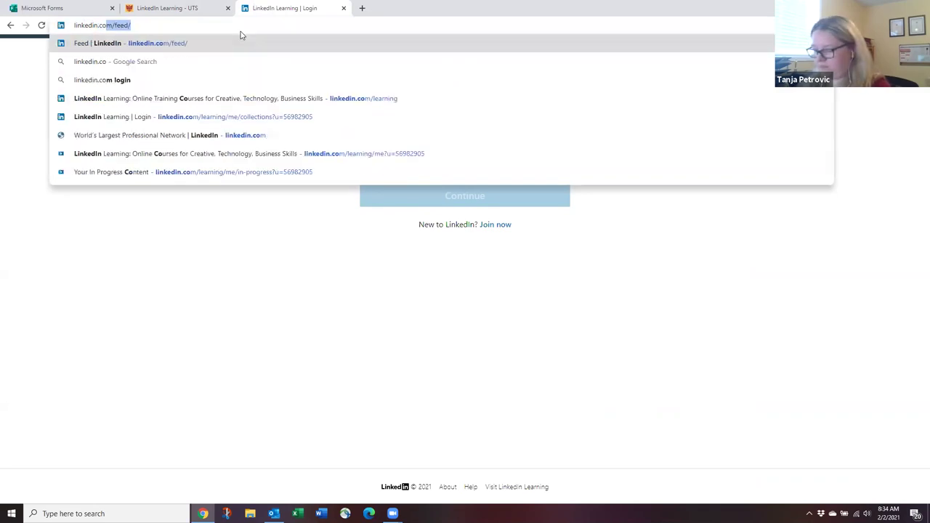
type("m/learning")
key("Return")
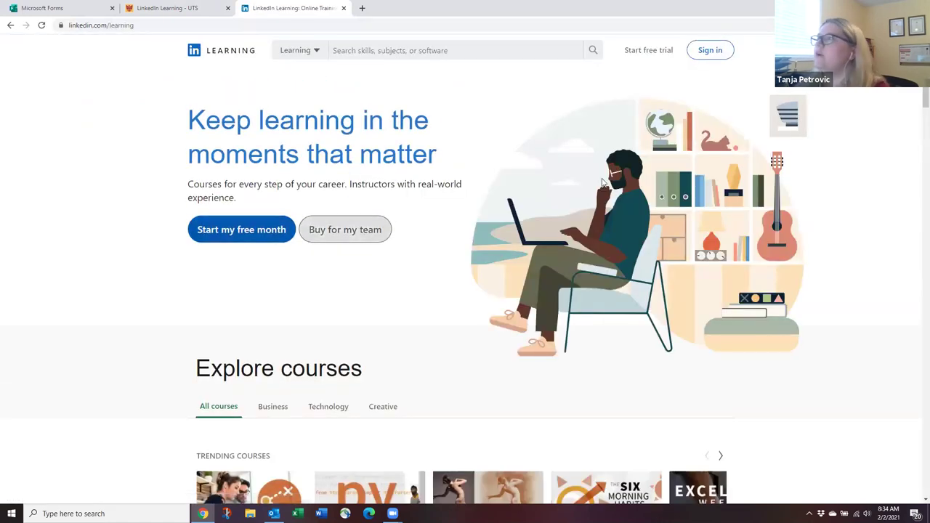
Begin LinkedIn Learning sign-in using the saved email address.
left_click(714, 54)
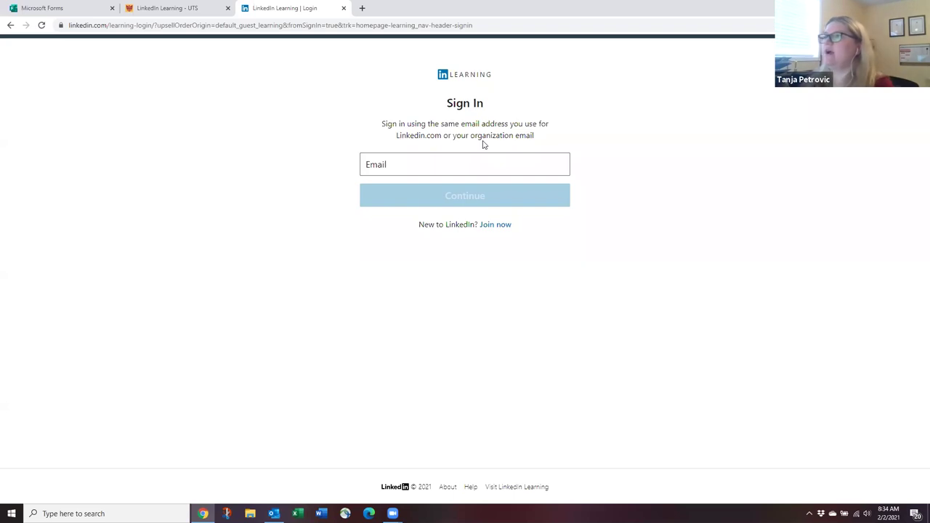
left_click(453, 166)
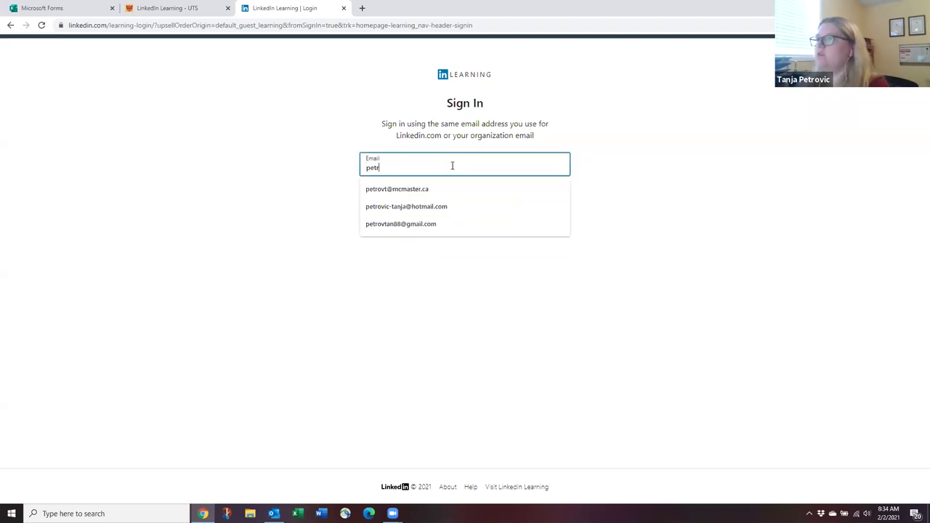
left_click(426, 189)
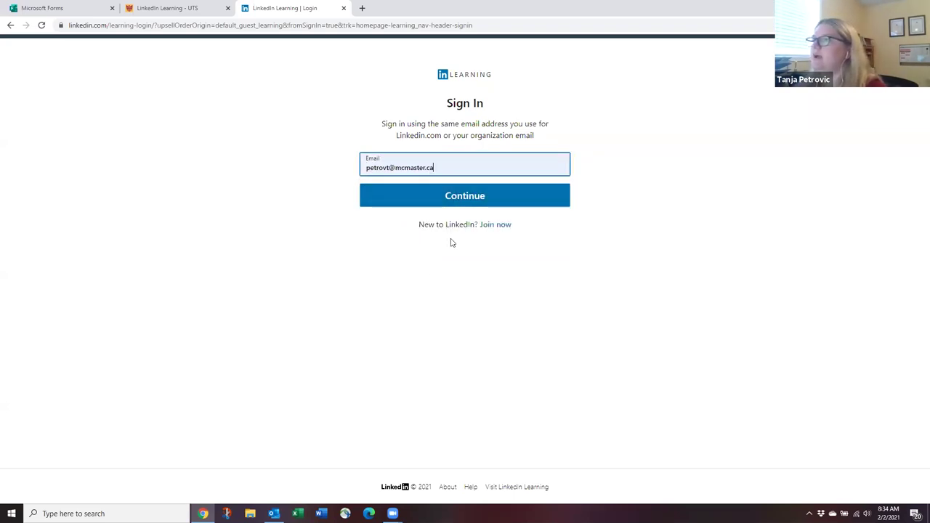
key("Return")
left_click(389, 195)
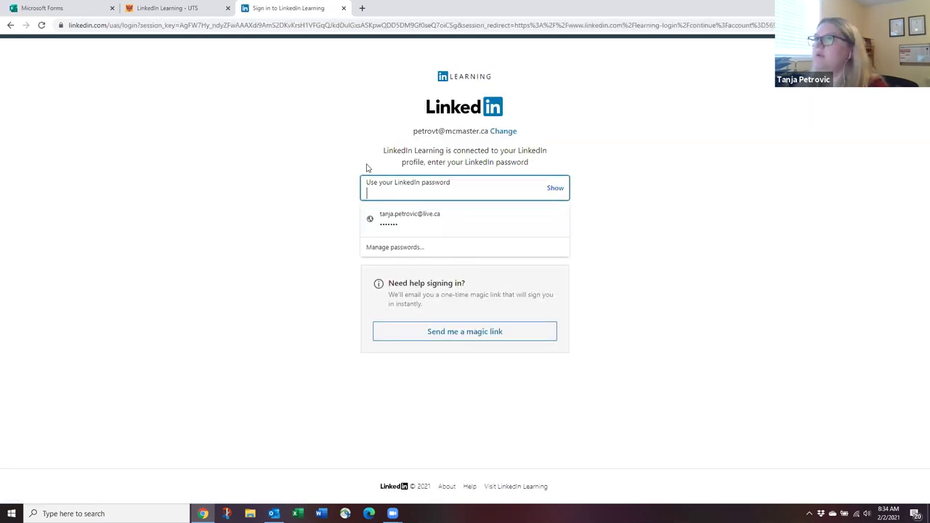
Reopen LinkedIn Learning through the university login and sign in with the account password.
left_click(343, 8)
scroll(245, 355, "down", 5)
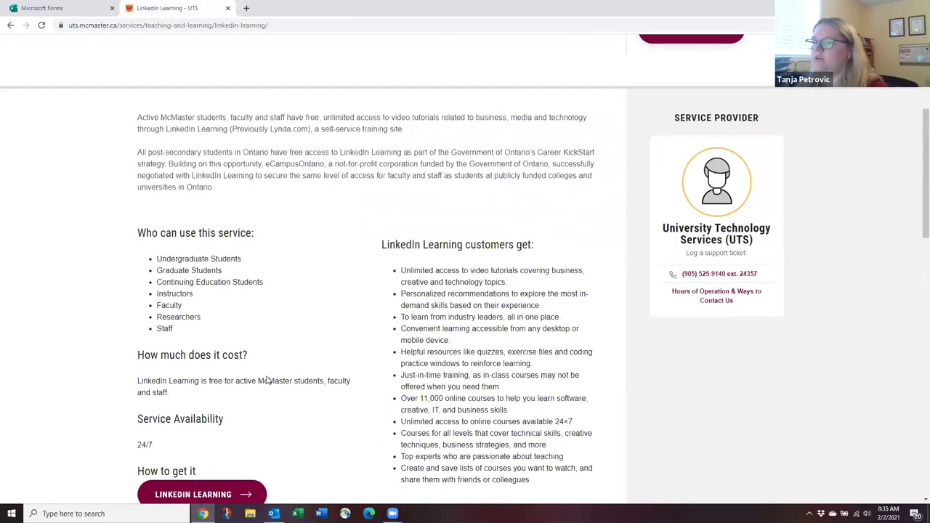
left_click(245, 355)
key("Return")
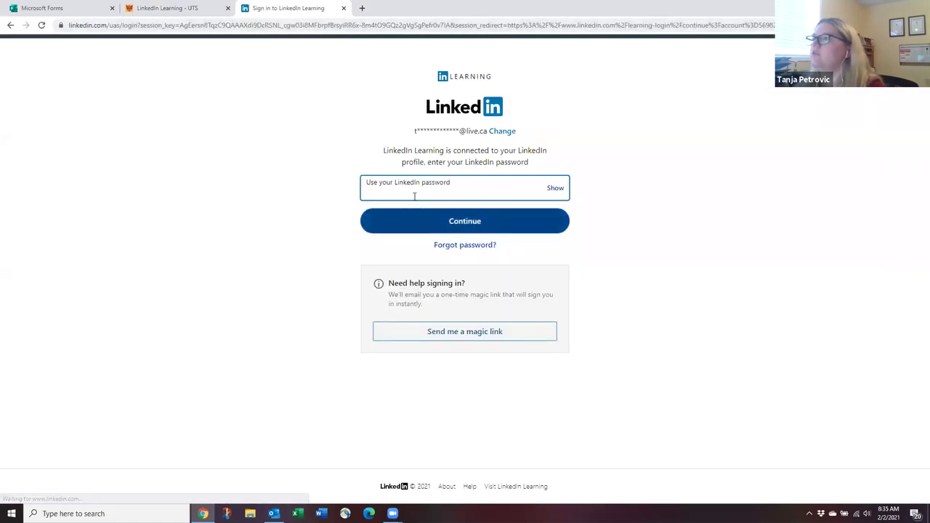
left_click(411, 188)
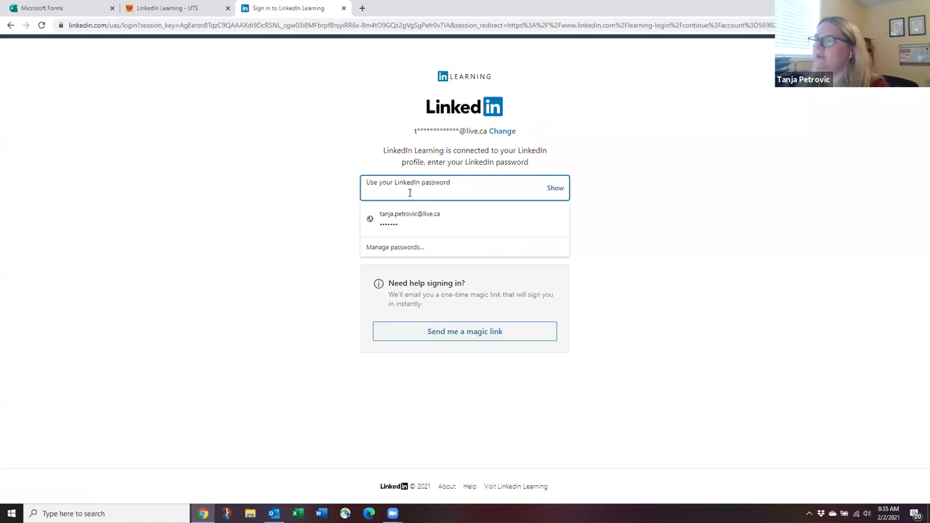
type("••••••")
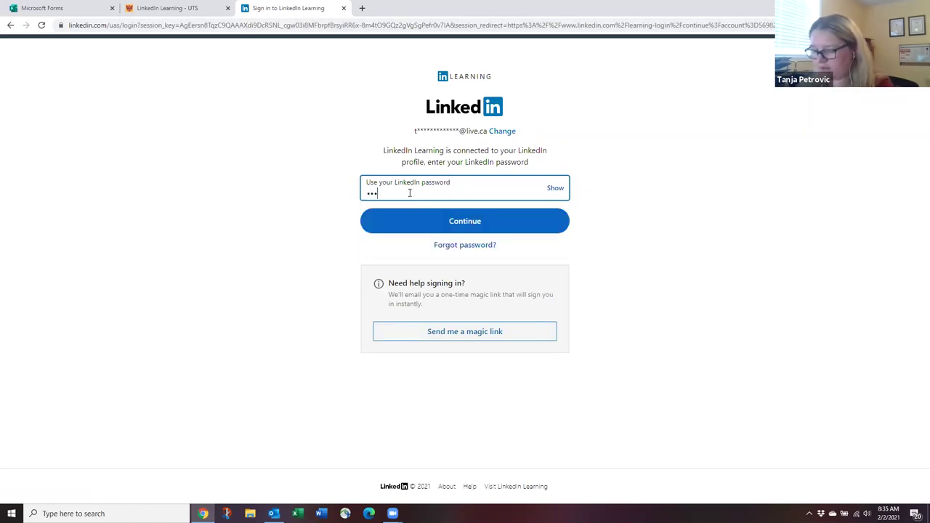
type("••••••")
key("Return")
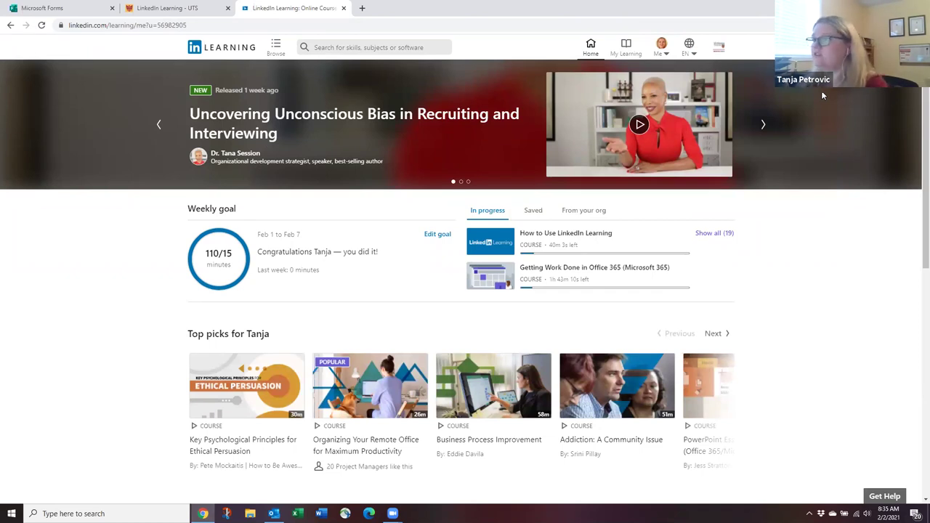
Scroll through the home page course rows previewing course cards, then return to the top.
scroll(380, 206, "down", 1)
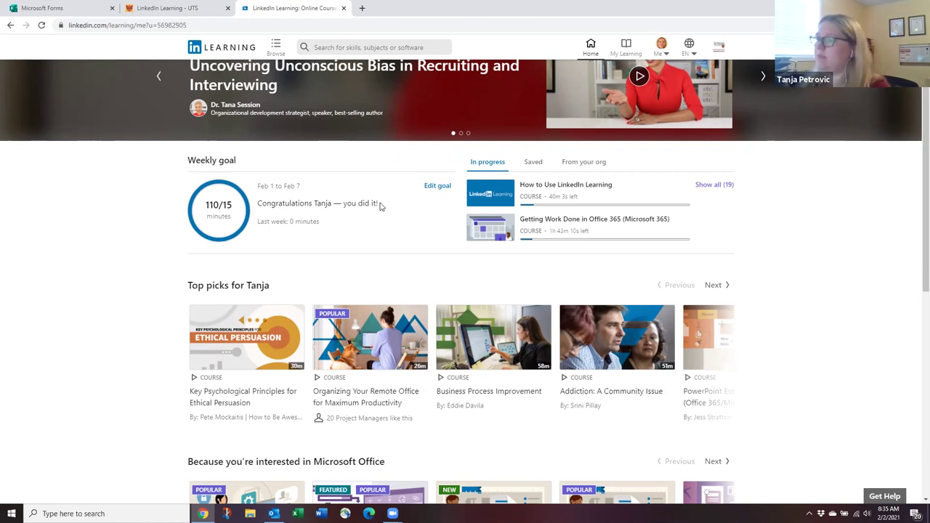
scroll(379, 206, "down", 2)
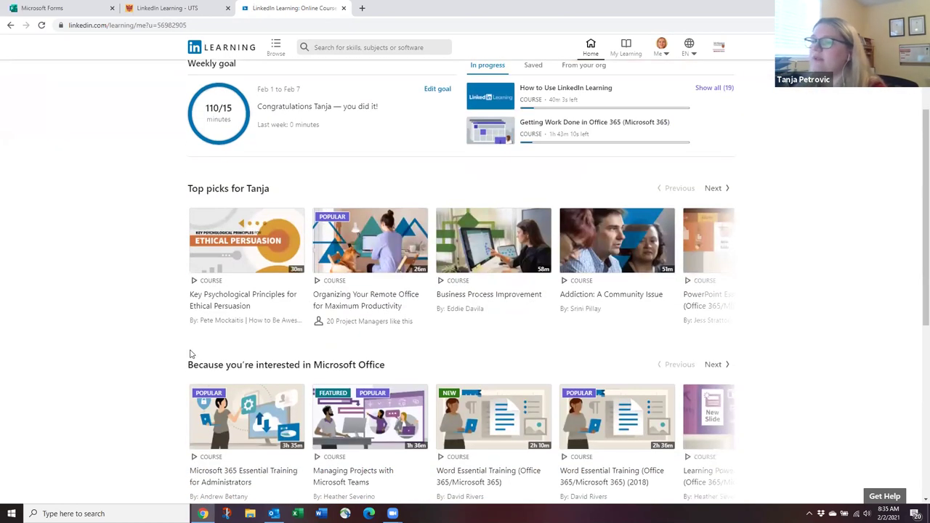
mouse_move(329, 245)
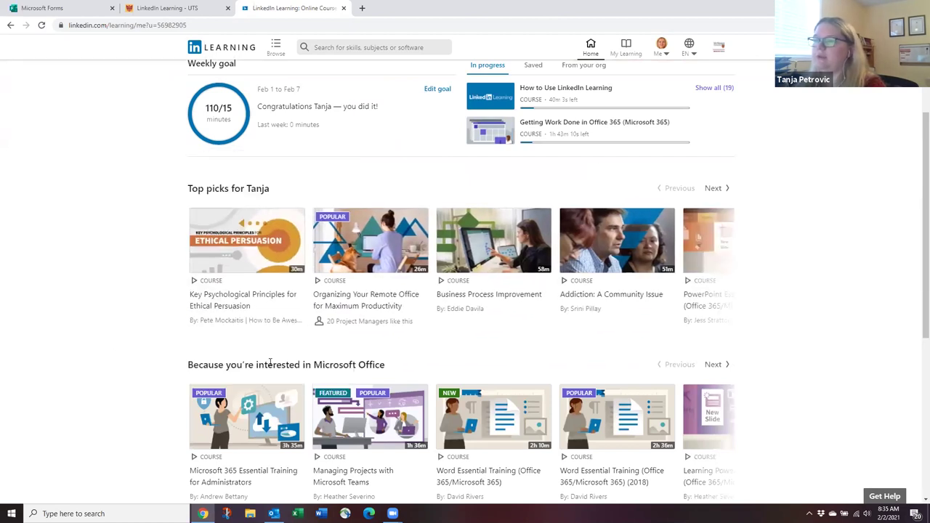
mouse_move(407, 312)
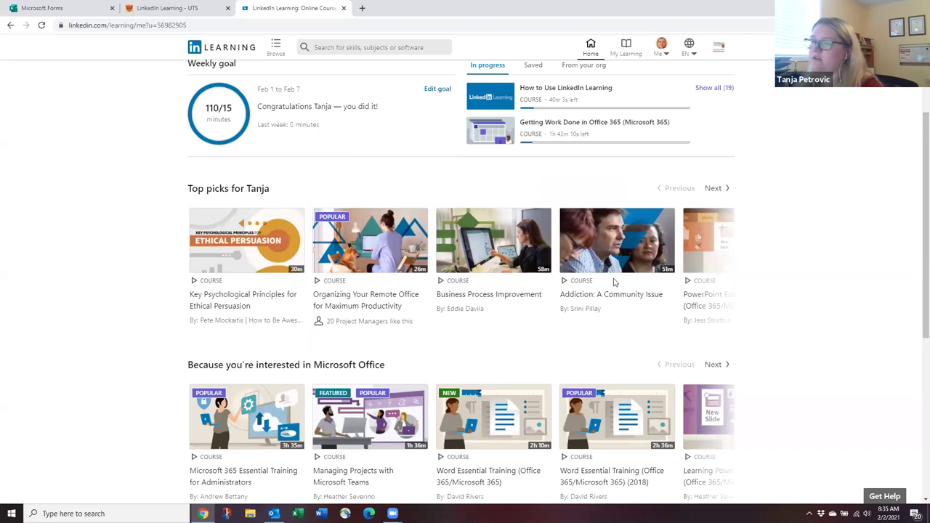
scroll(209, 281, "up", 2)
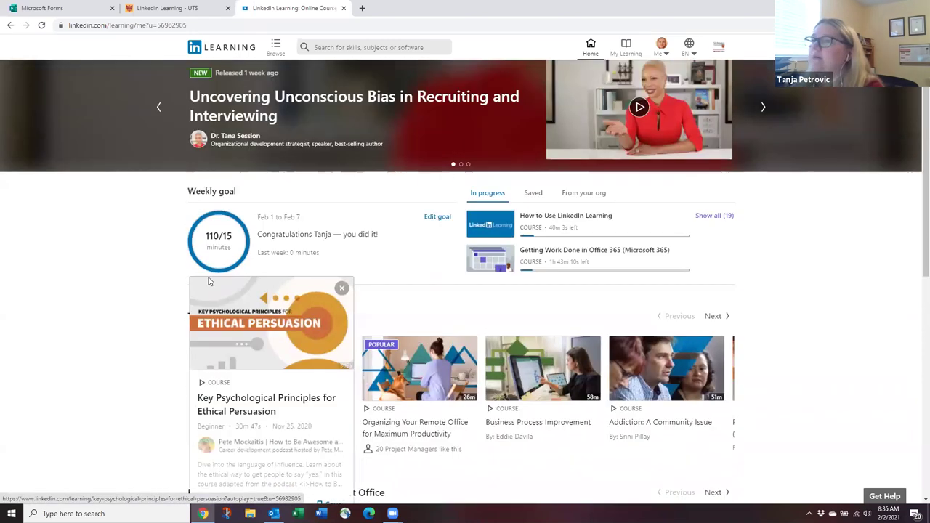
scroll(209, 281, "up", 1)
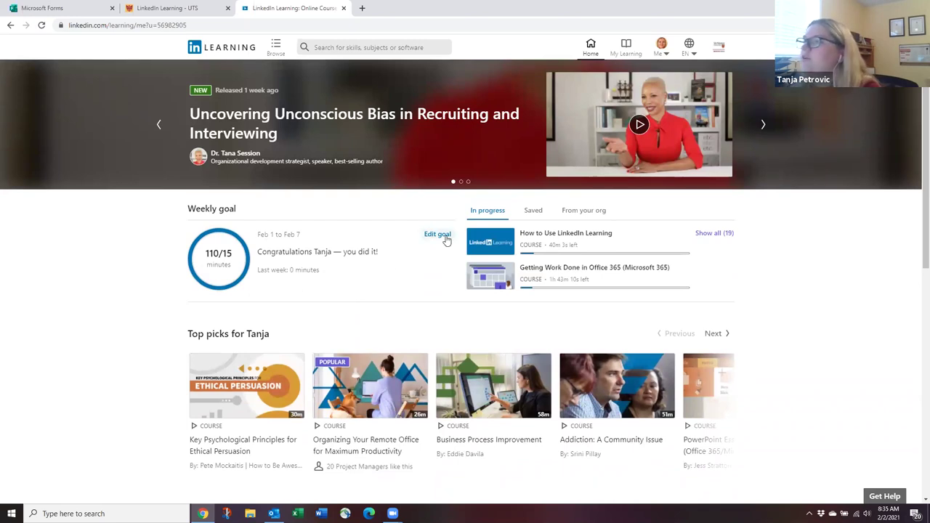
left_click(438, 234)
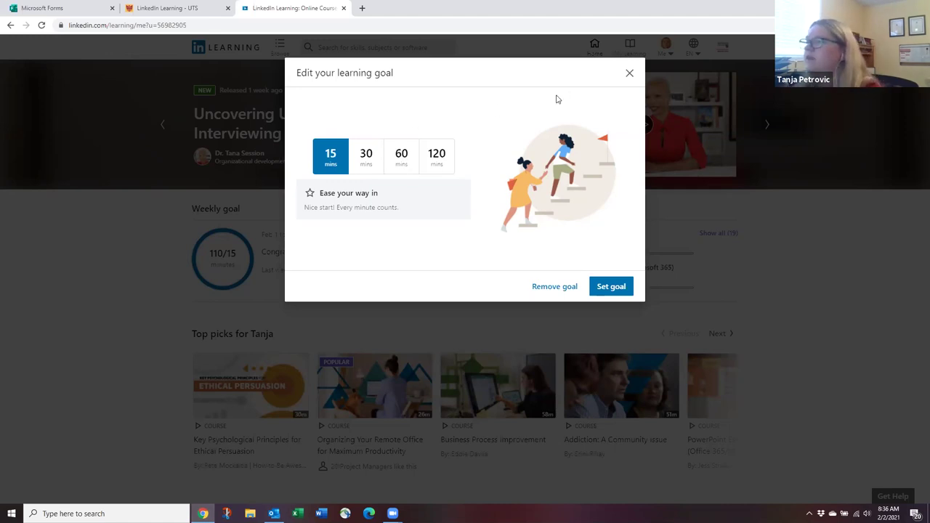
left_click(629, 73)
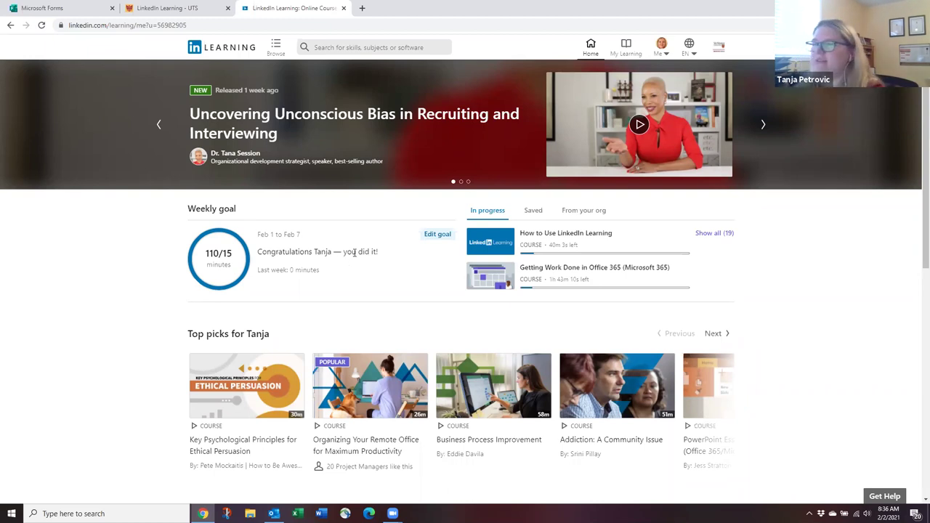
Save Microsoft 365 Essential Training for Administrators from the Microsoft Office course row.
scroll(371, 266, "down", 1)
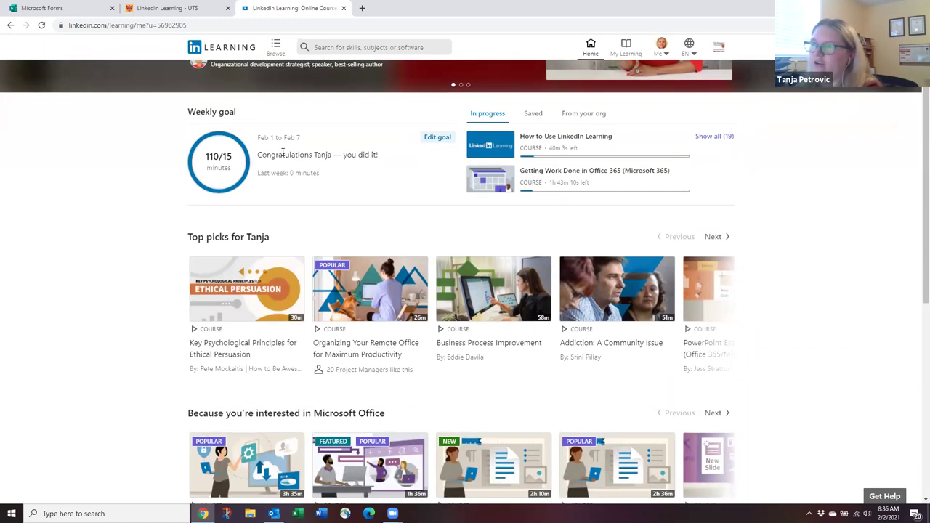
scroll(373, 164, "up", 1)
scroll(373, 242, "down", 2)
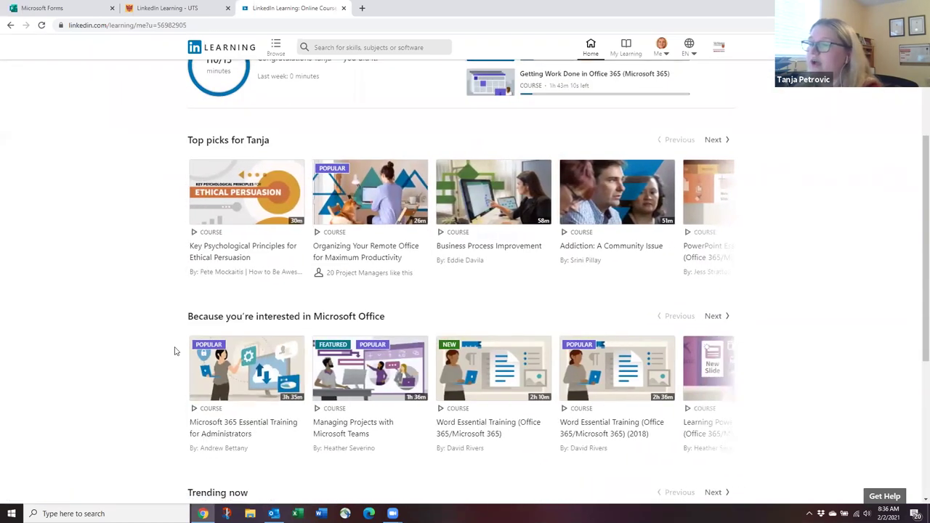
scroll(174, 351, "down", 1)
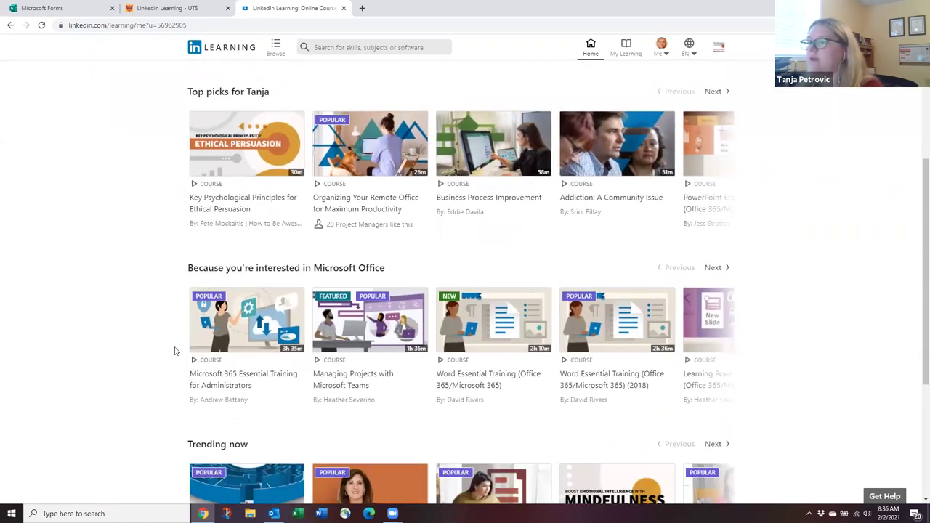
scroll(240, 320, "down", 1)
mouse_move(238, 313)
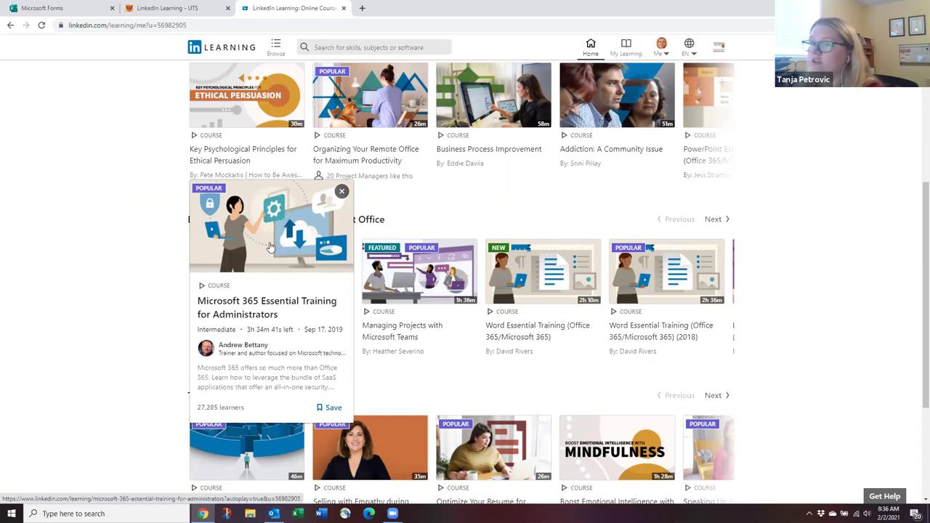
mouse_move(270, 251)
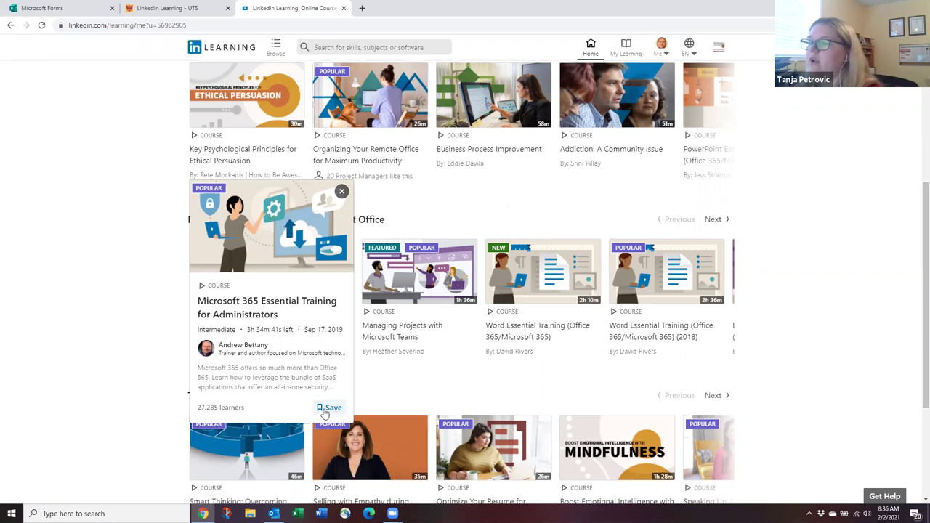
left_click(327, 411)
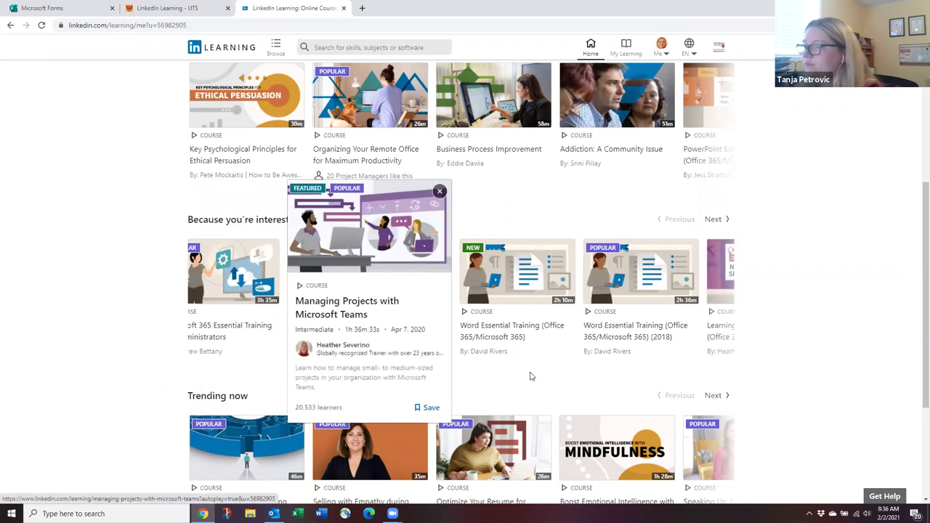
scroll(529, 375, "up", 4)
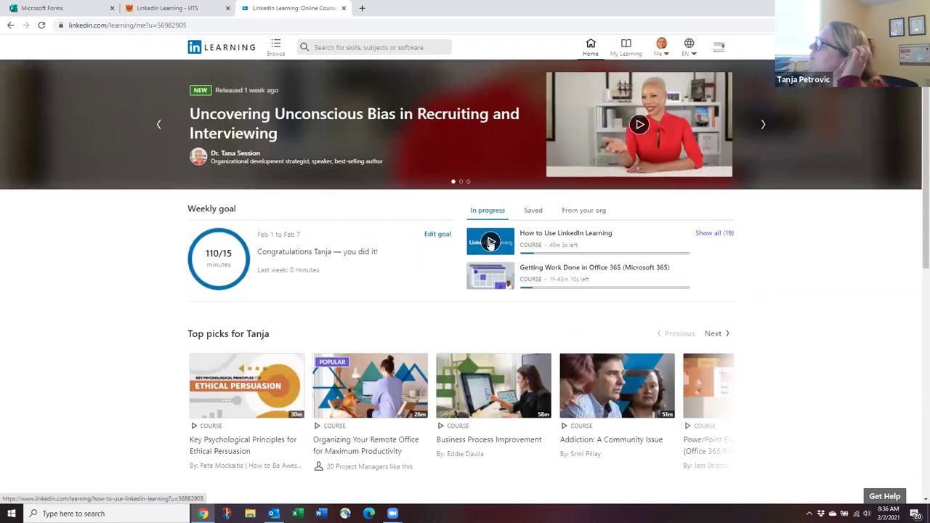
left_click(347, 46)
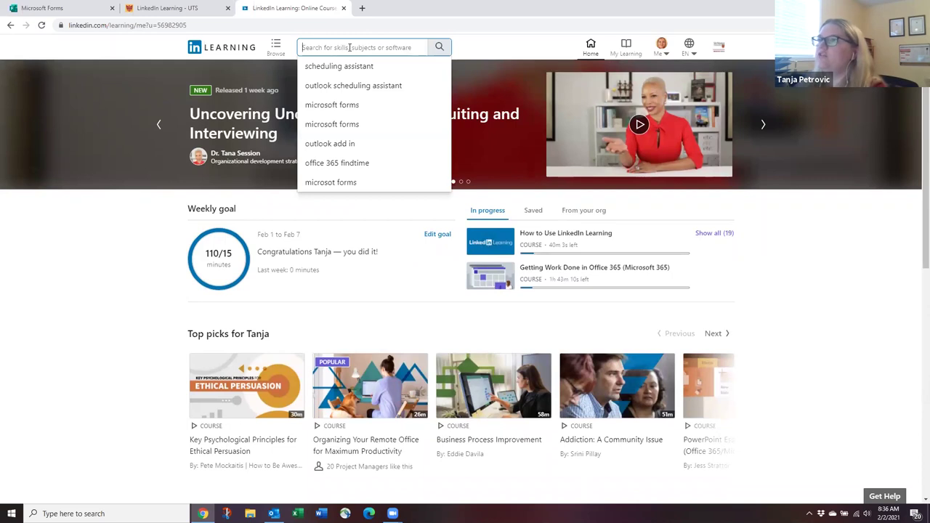
Search the library for 'excel' and open the Master Microsoft Excel learning path.
type("excel")
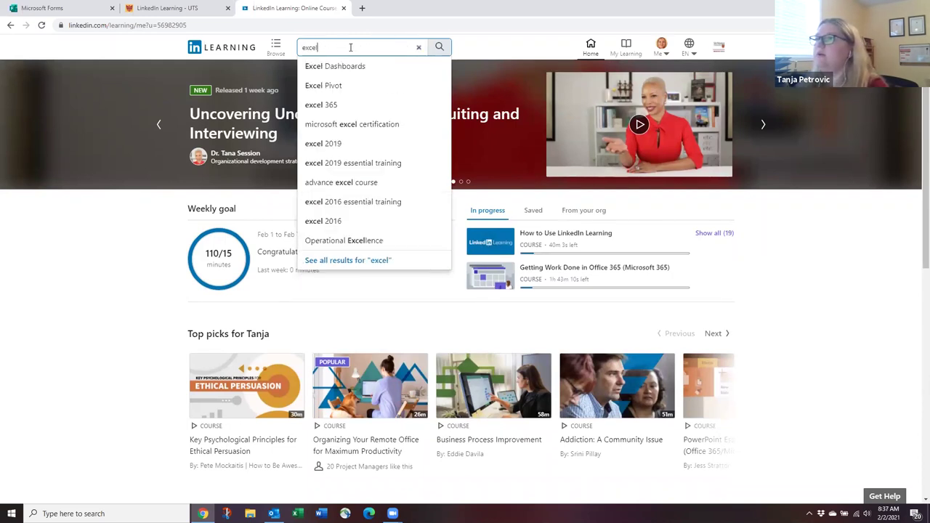
key("Return")
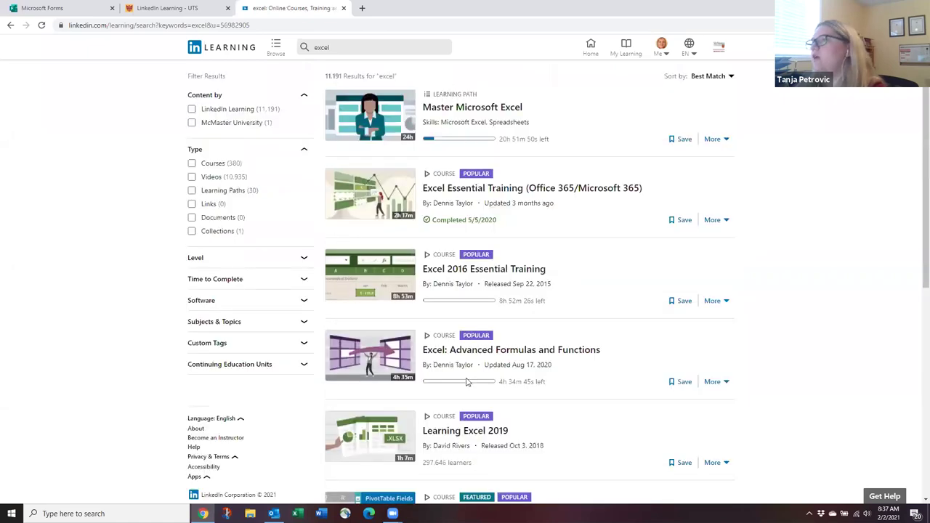
scroll(478, 175, "down", 1)
scroll(457, 185, "up", 1)
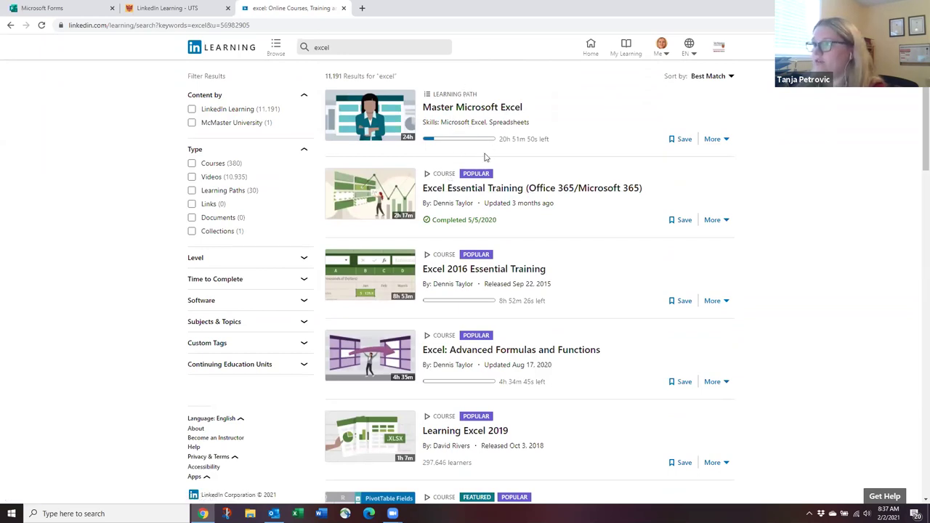
left_click(453, 109)
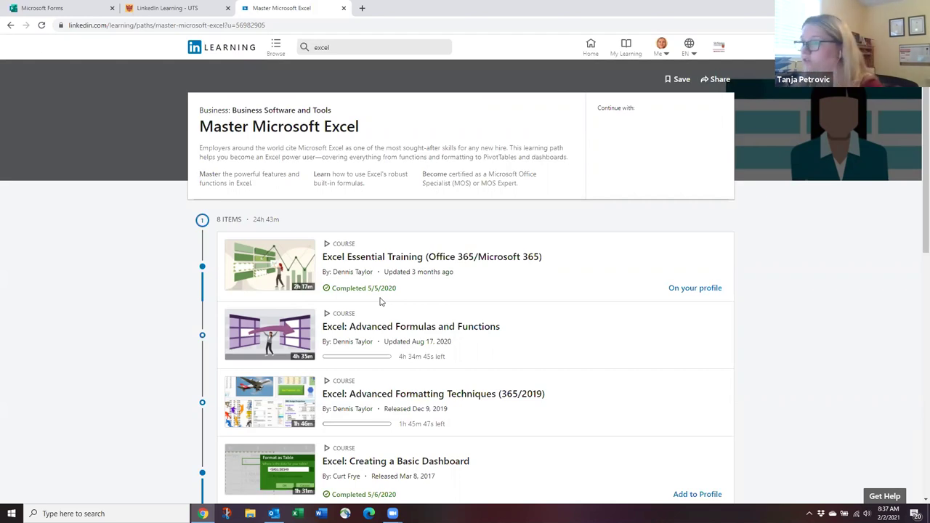
Scroll through the eight courses of the Master Microsoft Excel learning path.
scroll(380, 301, "down", 1)
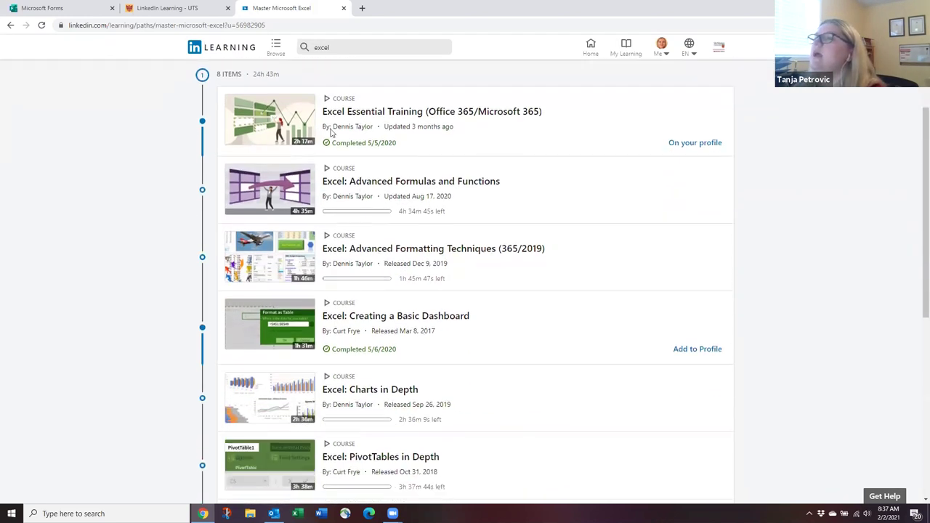
scroll(266, 203, "up", 1)
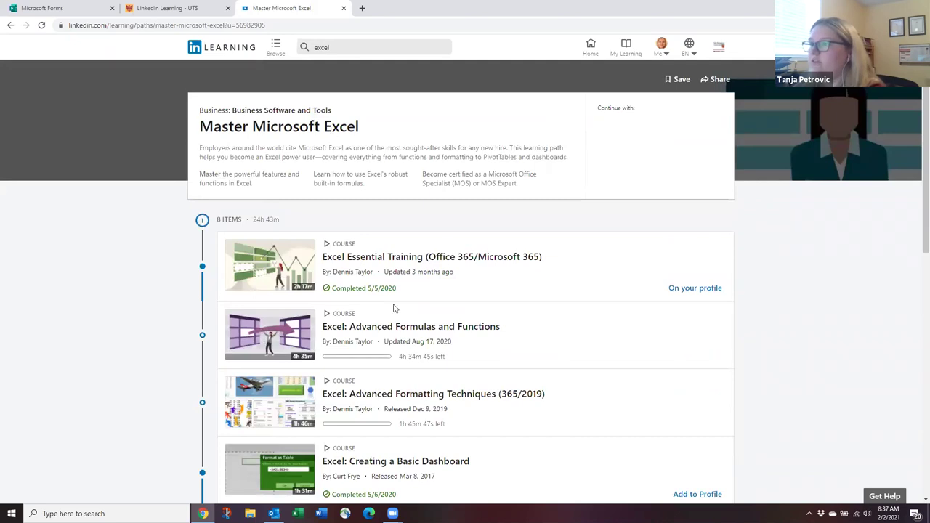
scroll(394, 308, "down", 1)
scroll(388, 269, "down", 1)
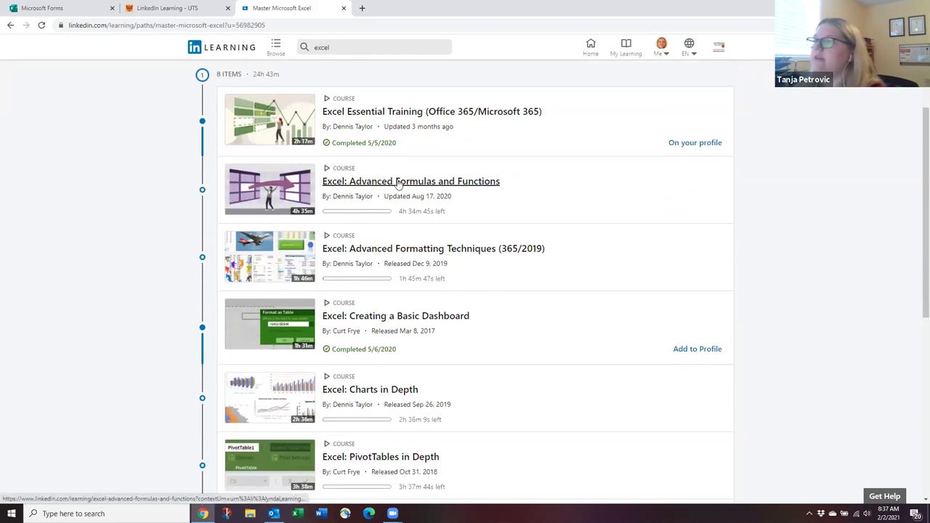
scroll(429, 262, "down", 1)
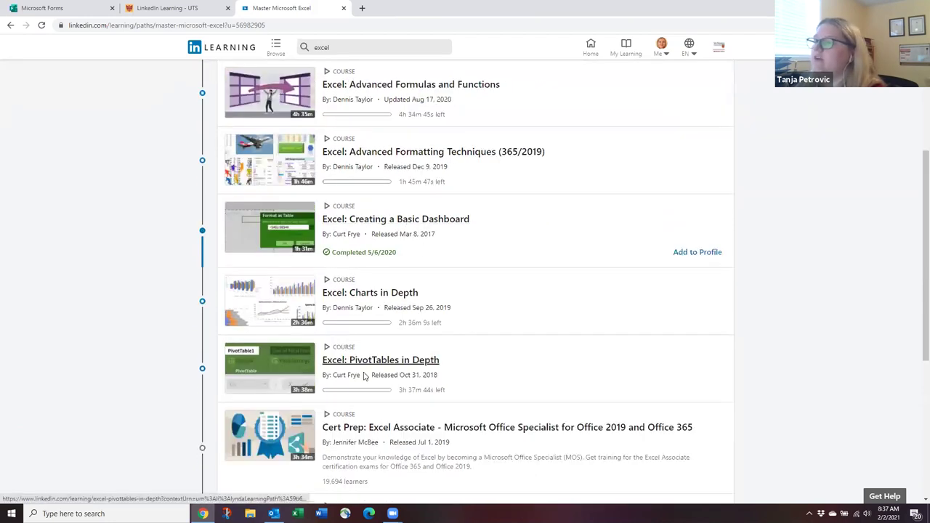
scroll(364, 375, "down", 1)
scroll(382, 302, "down", 2)
scroll(383, 305, "up", 1)
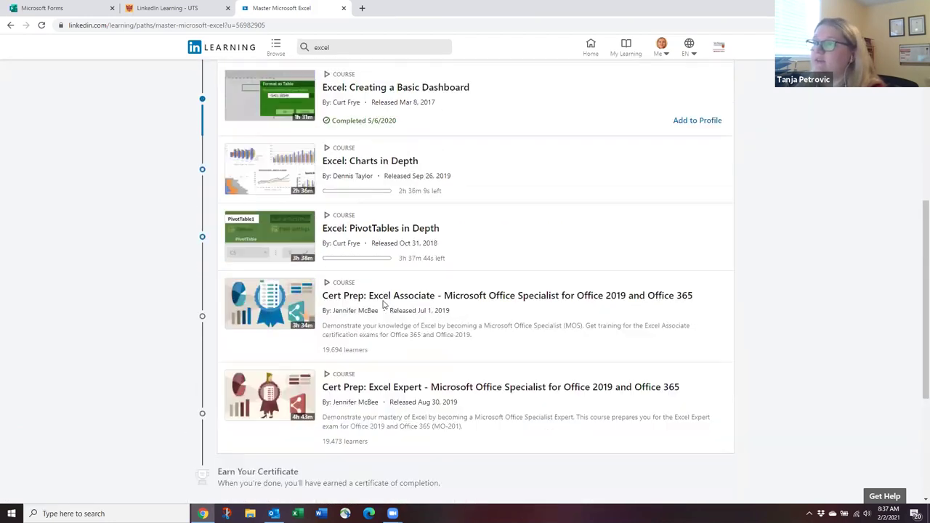
scroll(384, 305, "up", 4)
Go back to the excel search results and open My Learning.
scroll(323, 114, "down", 1)
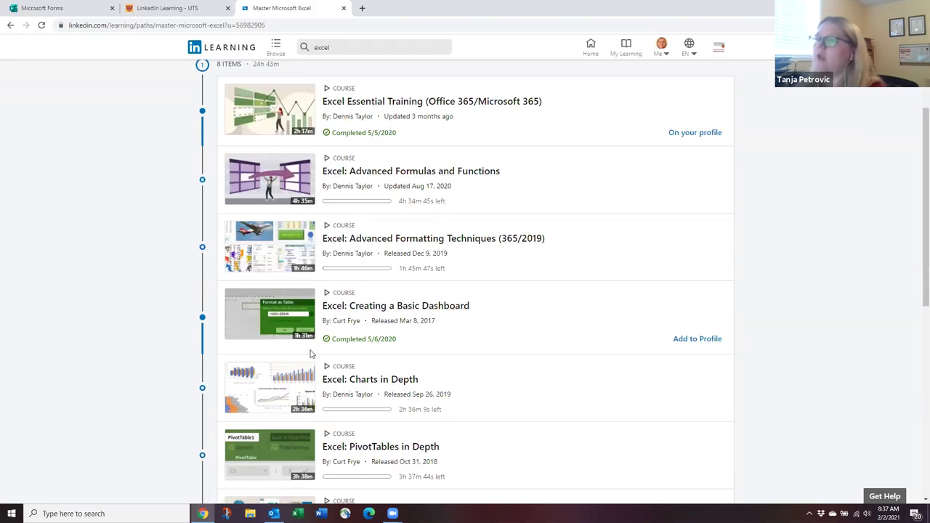
scroll(376, 355, "up", 2)
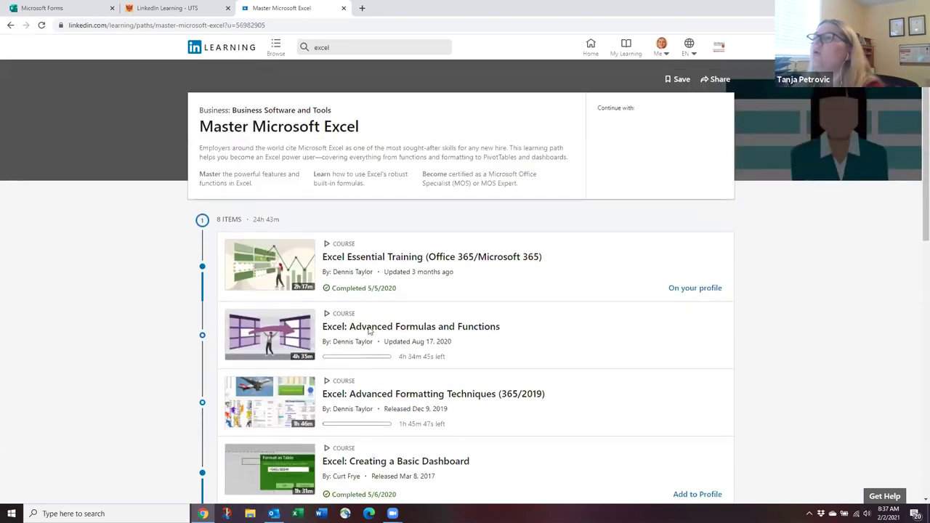
left_click(13, 25)
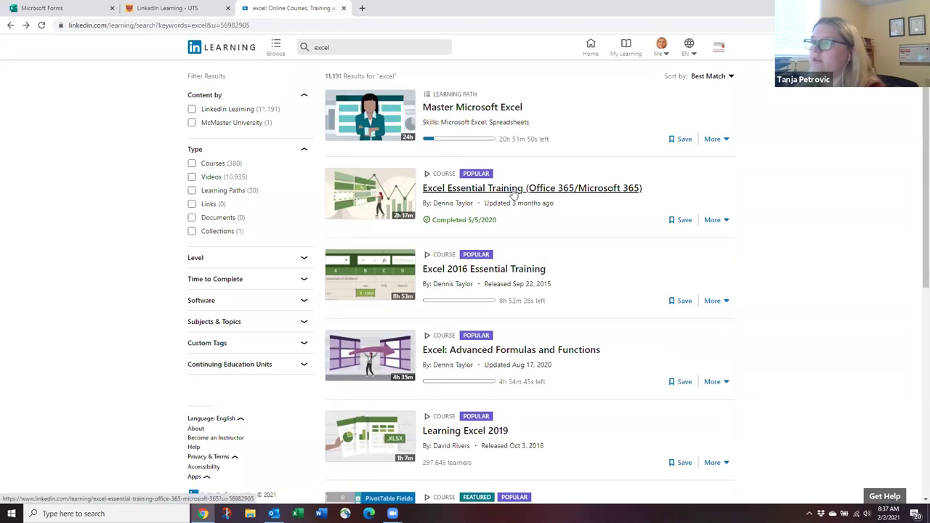
left_click(632, 52)
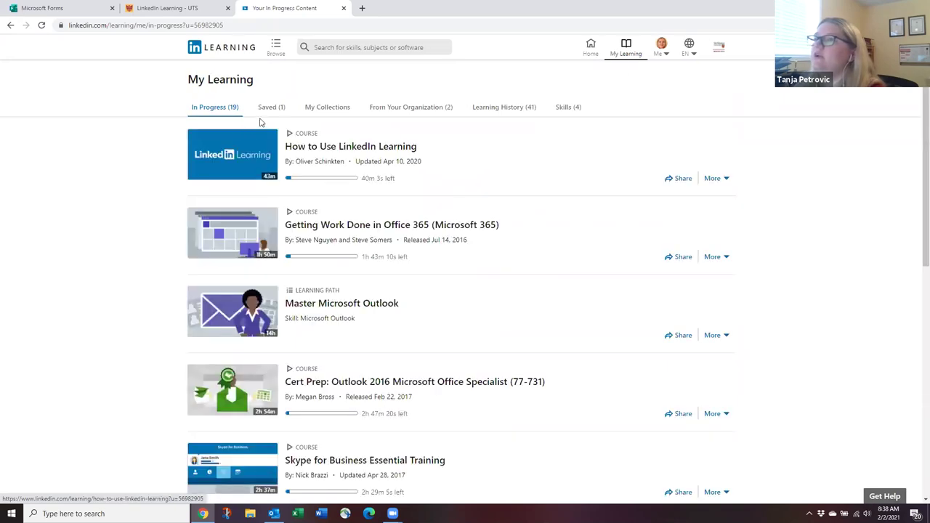
Create an 'MS Office' collection described 'These are all my MS Office courses'.
left_click(268, 112)
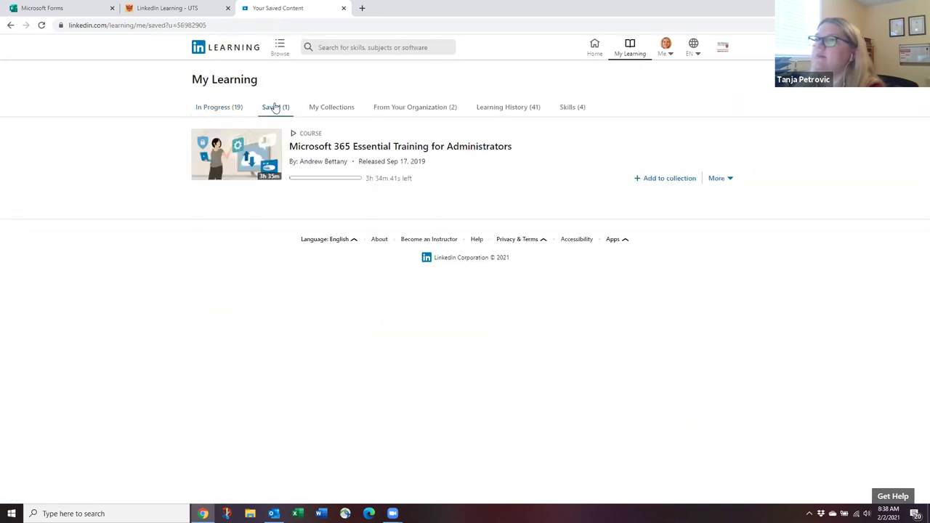
left_click(335, 112)
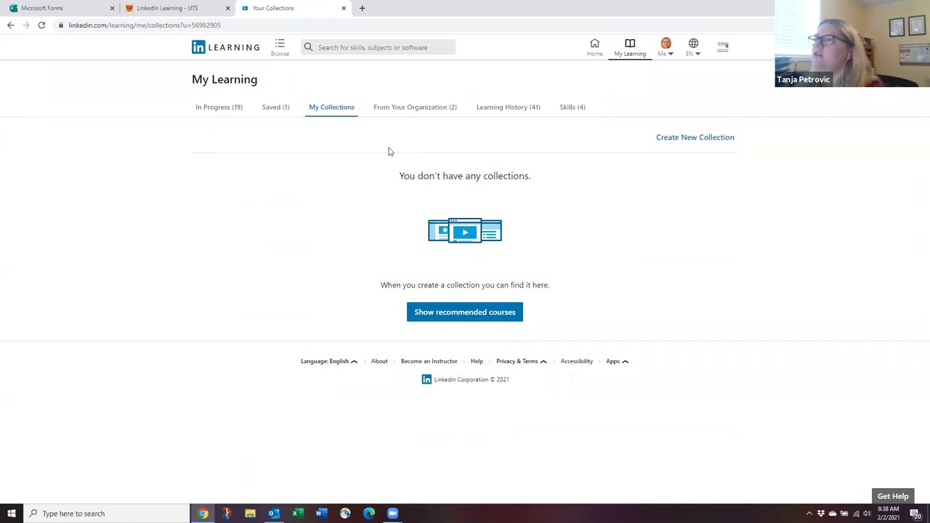
left_click(684, 141)
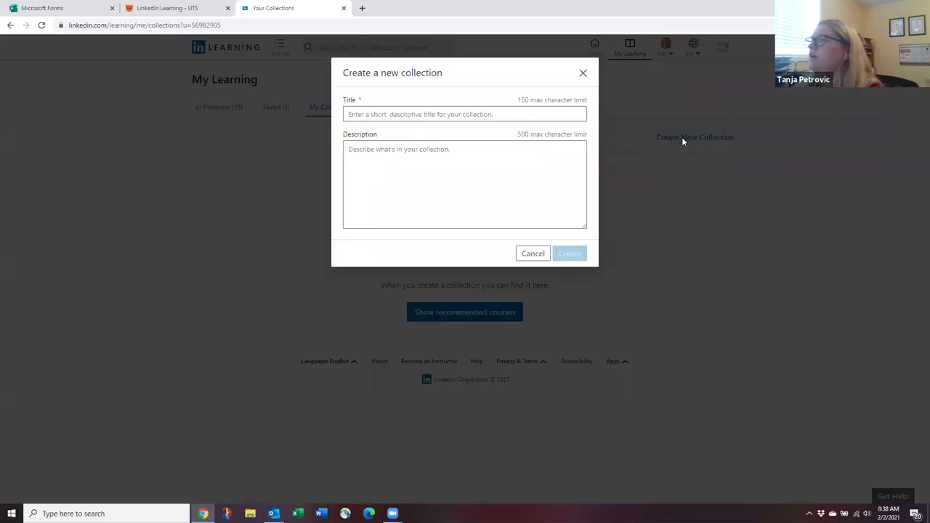
left_click(368, 114)
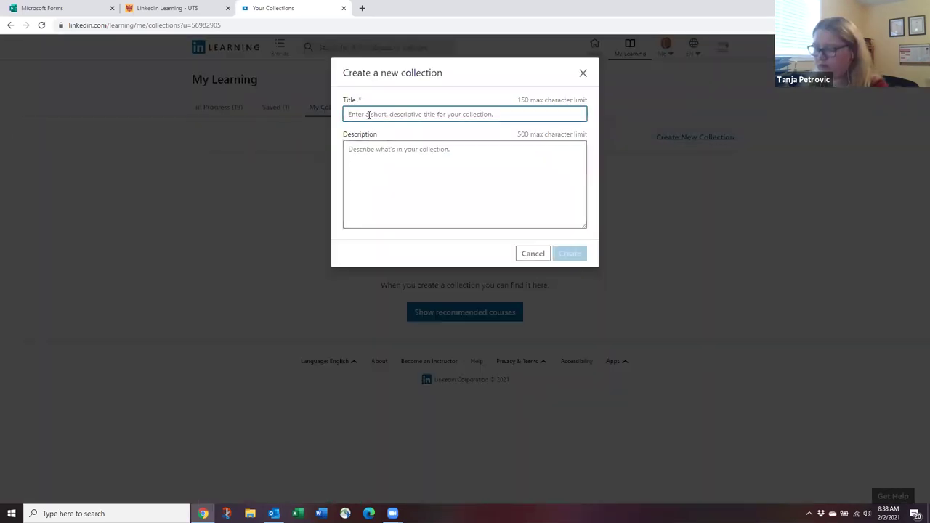
type("Ms")
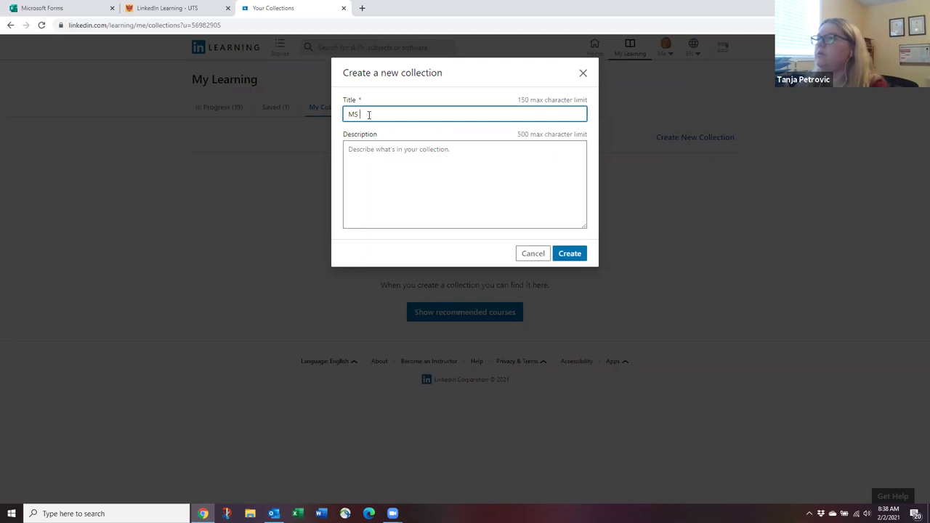
left_click(399, 168)
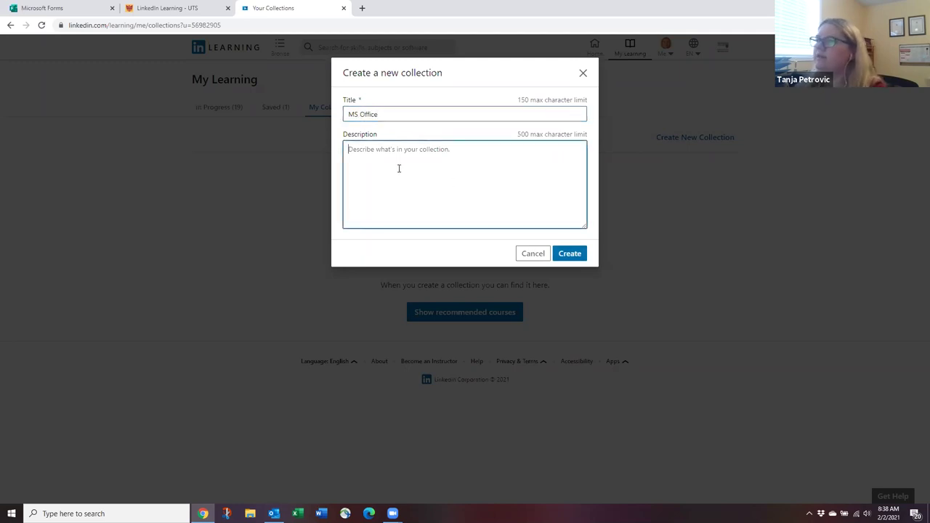
type("There")
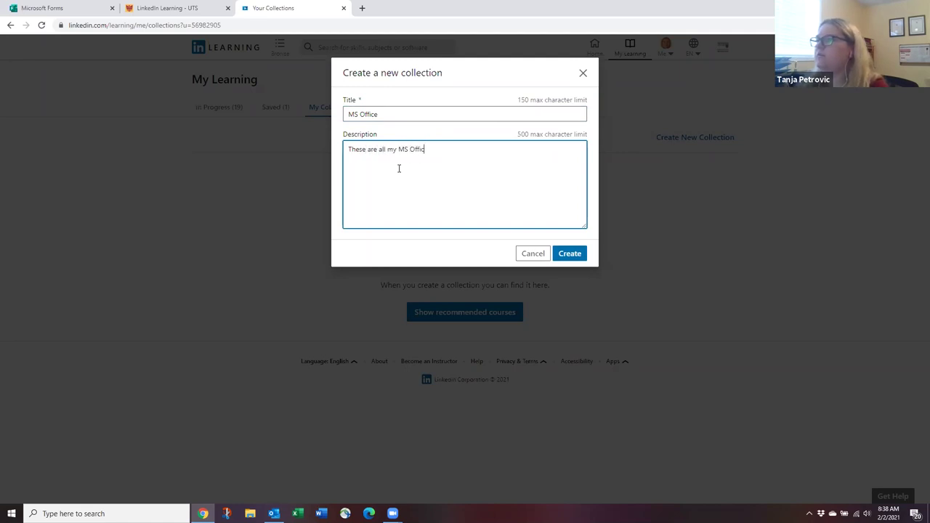
left_click(574, 260)
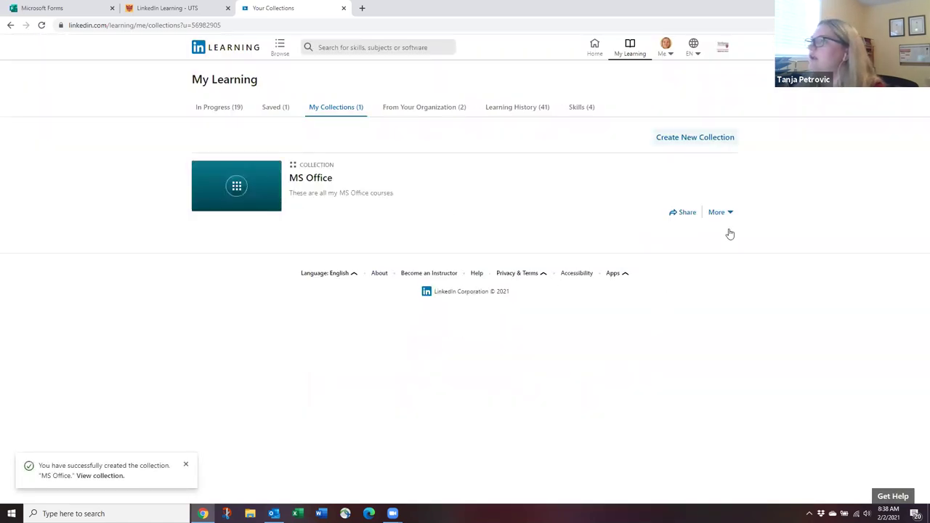
Create a second collection titled 'DBI Training' with the same description.
left_click(688, 138)
left_click_drag(422, 114, 294, 105)
type("DBI T")
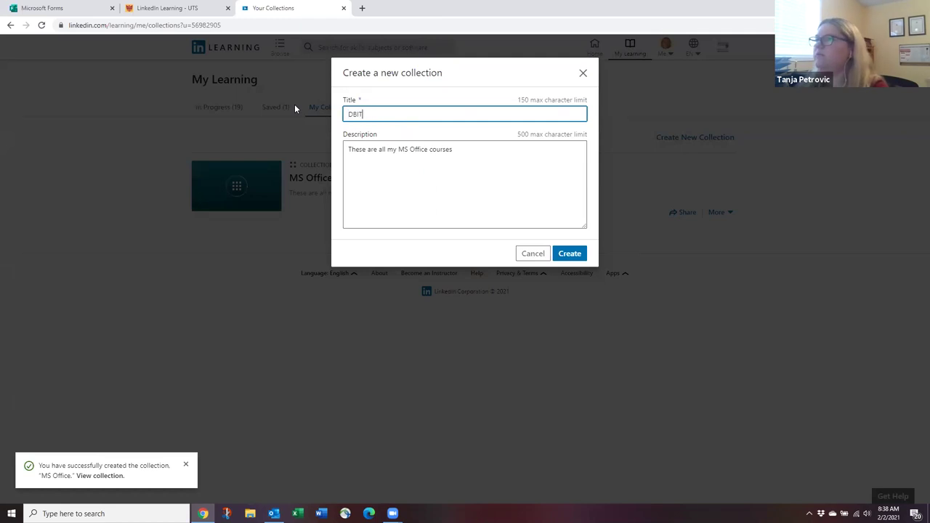
type("raining")
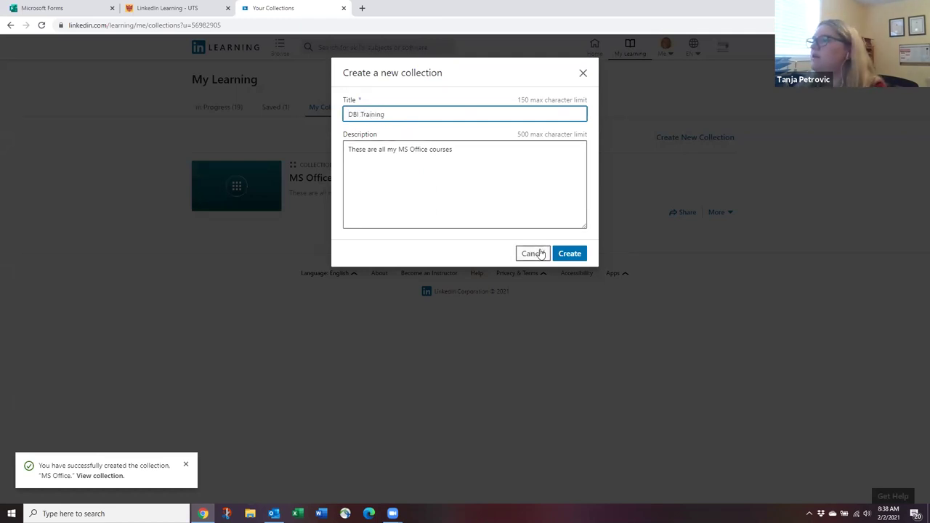
left_click(568, 254)
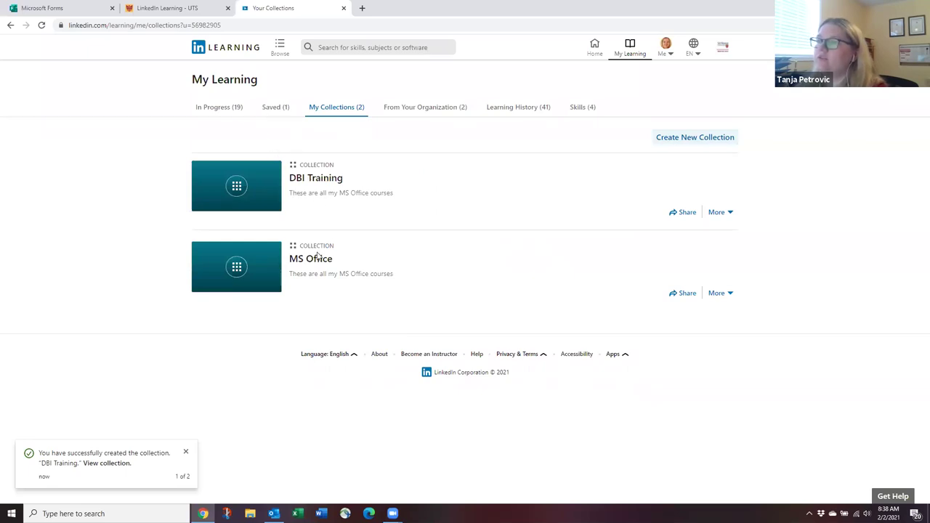
Add the saved Microsoft 365 Essential Training for Administrators course to the MS Office collection.
left_click(274, 109)
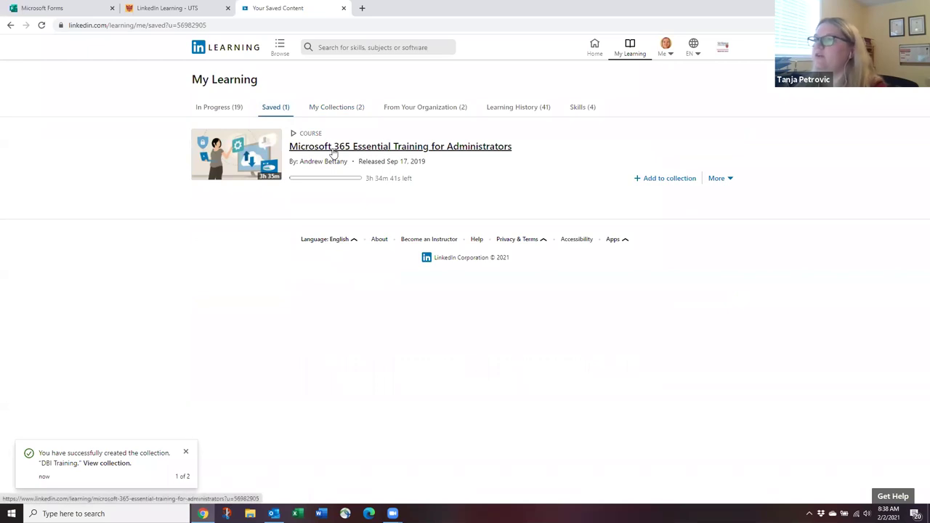
left_click(729, 182)
left_click(623, 205)
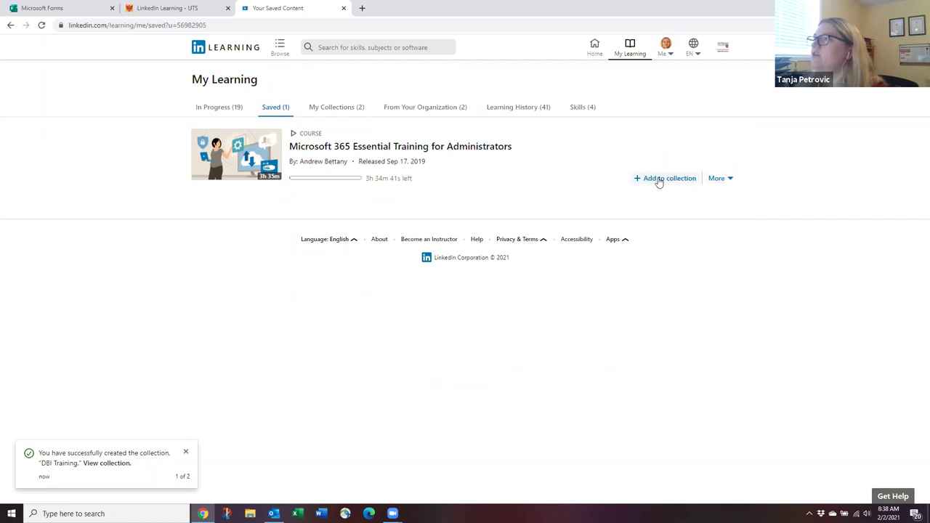
left_click(660, 182)
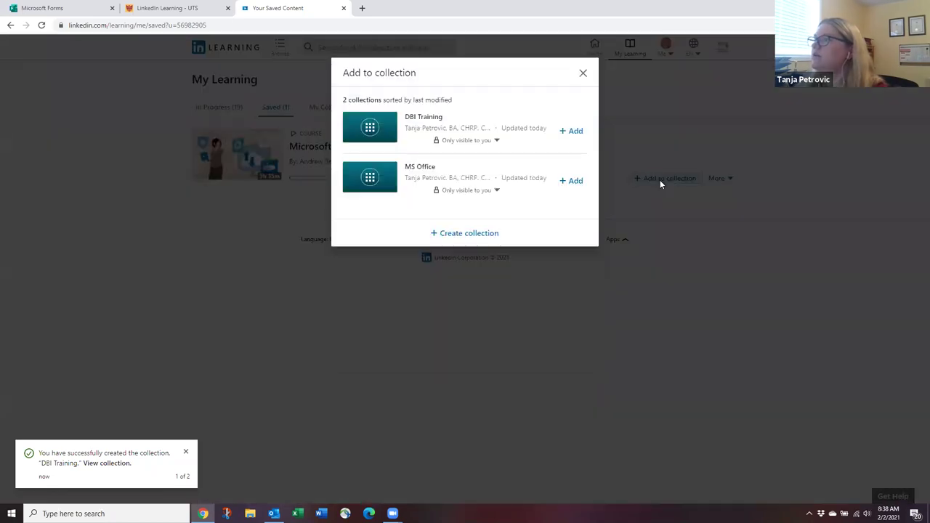
left_click(576, 180)
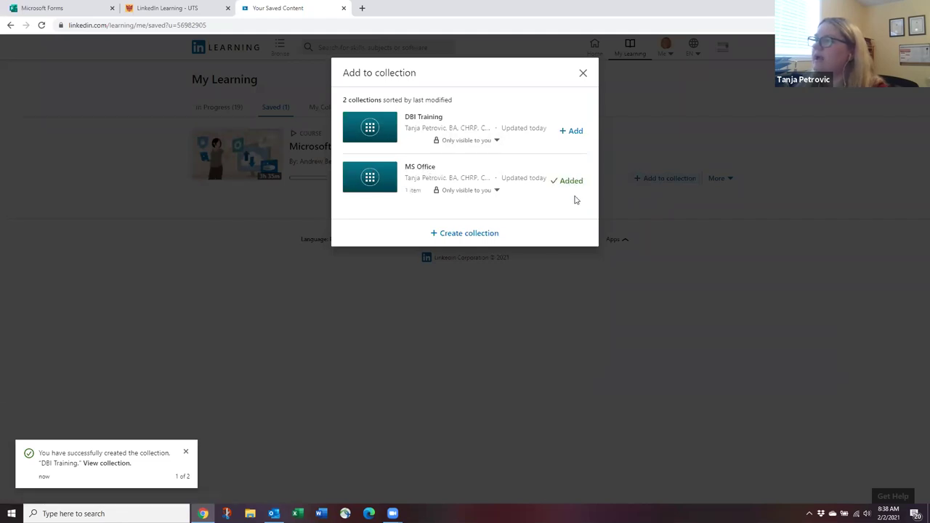
left_click(582, 73)
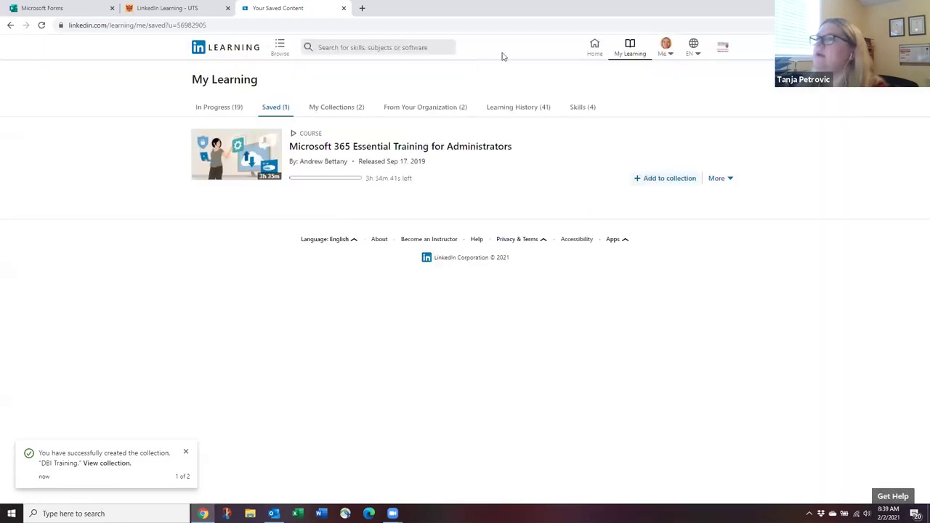
left_click(338, 107)
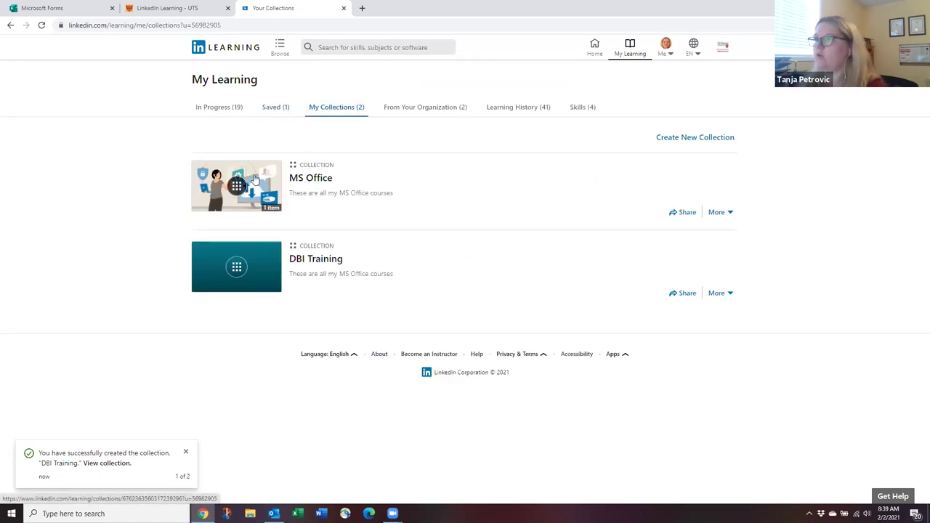
Remove Statistics from the skills of interest and add Interpersonal Skills.
left_click(518, 107)
scroll(312, 276, "down", 5)
scroll(477, 363, "up", 5)
scroll(480, 365, "up", 2)
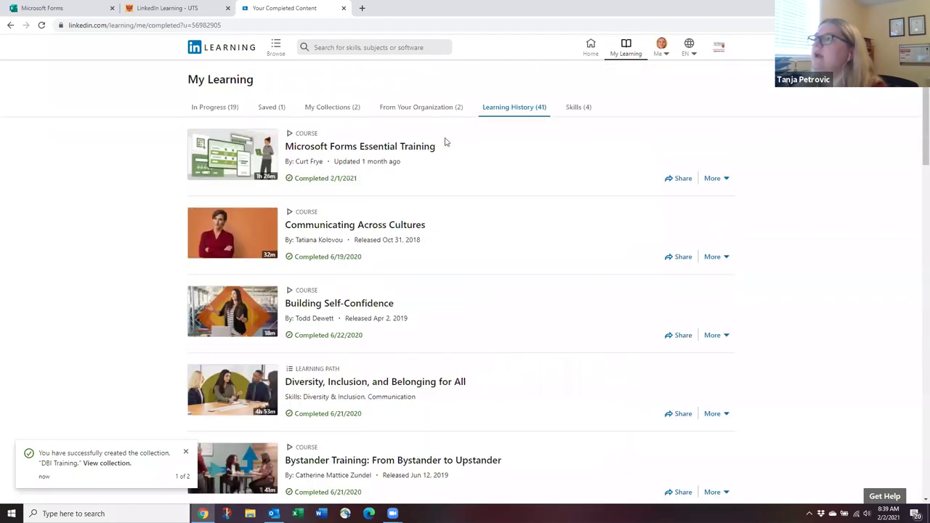
left_click(573, 108)
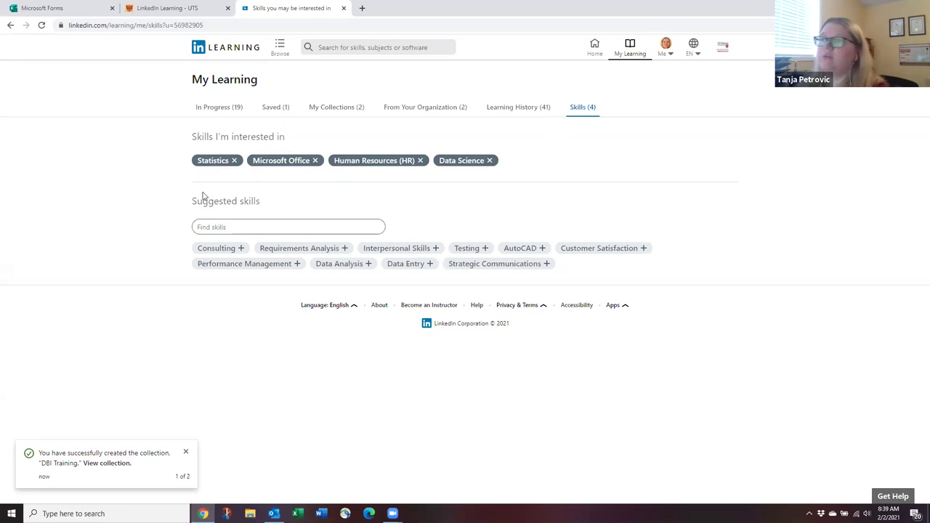
left_click(234, 160)
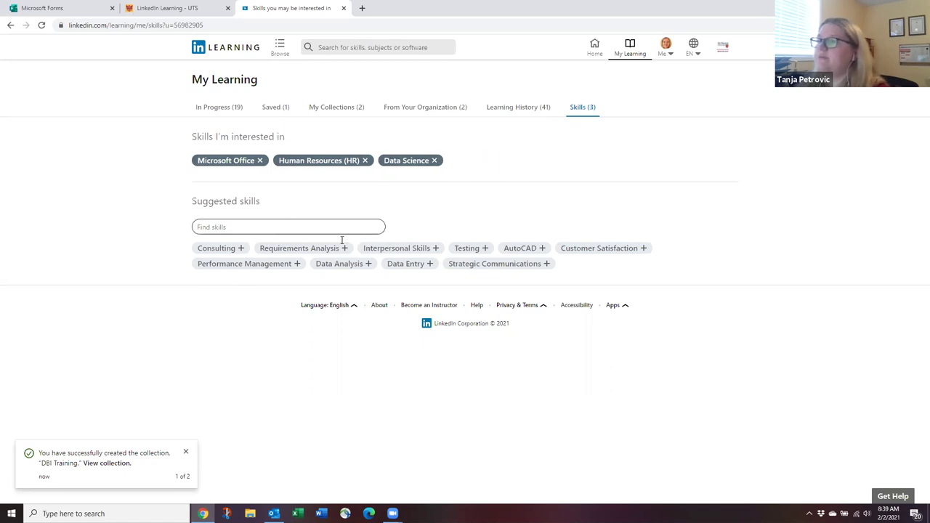
left_click(436, 249)
left_click(234, 228)
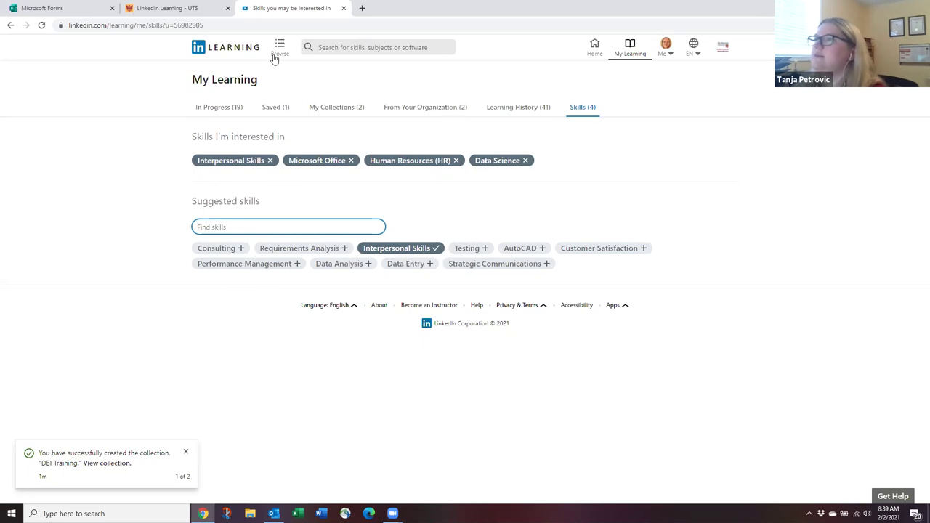
left_click(667, 52)
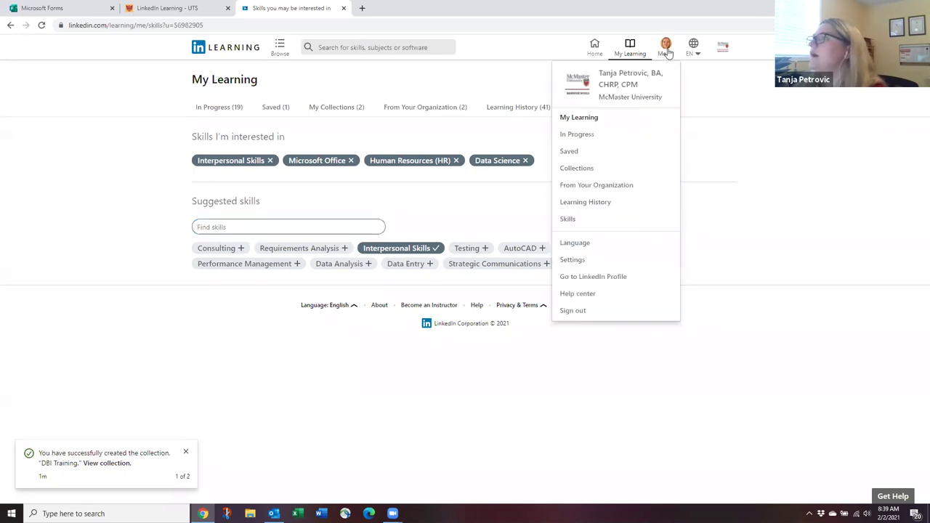
View the LinkedIn profile's Licenses & certifications, then open LinkedIn Learning in a new tab.
left_click(602, 279)
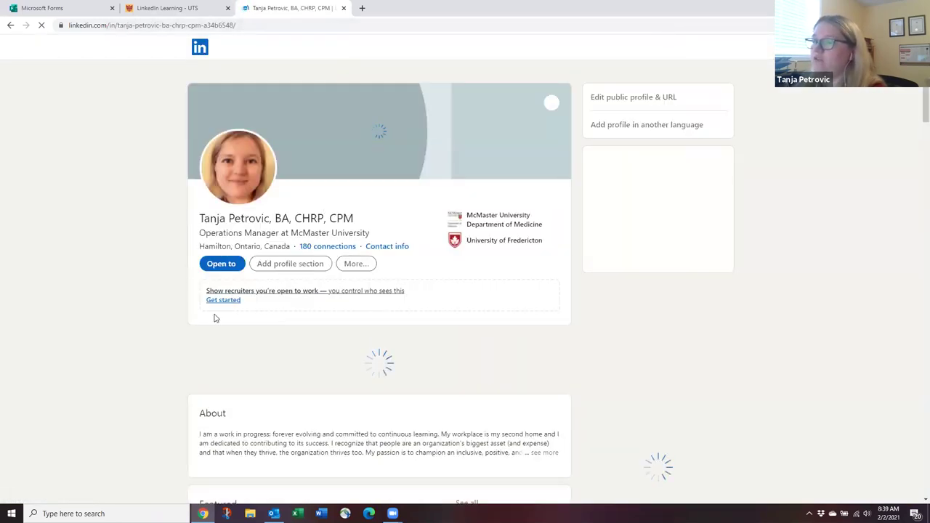
scroll(215, 314, "down", 4)
scroll(215, 310, "down", 20)
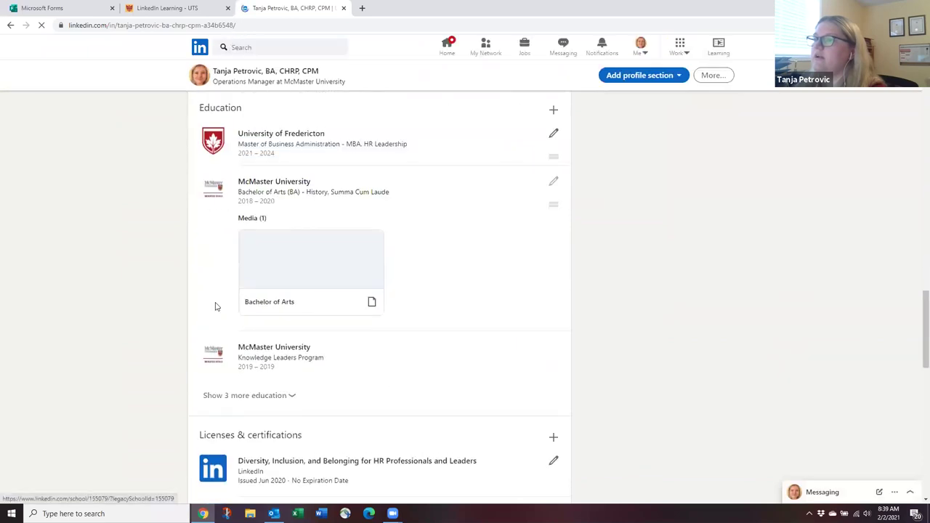
scroll(215, 305, "down", 2)
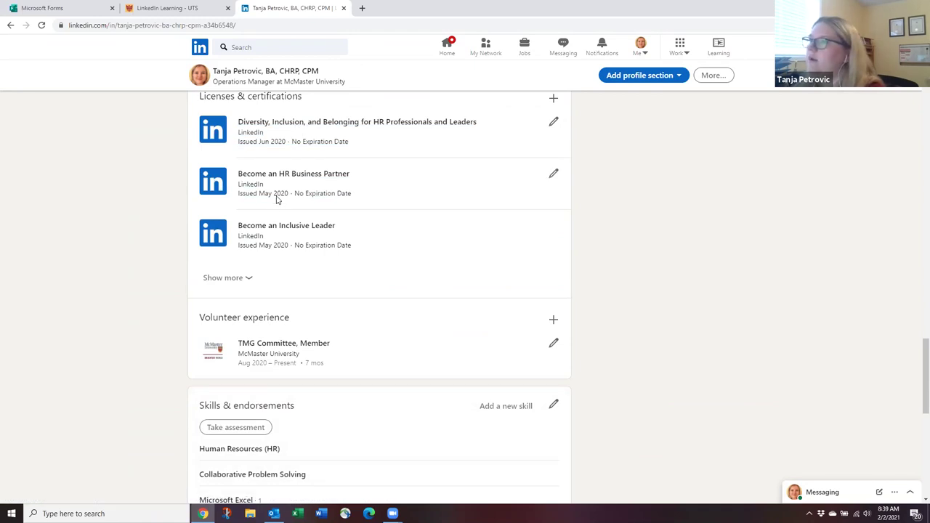
scroll(251, 294, "up", 1)
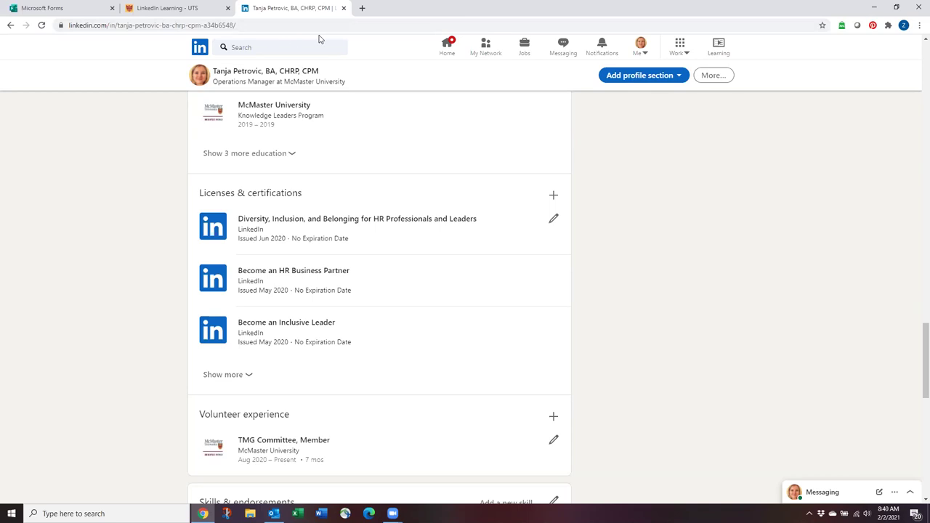
left_click(718, 48)
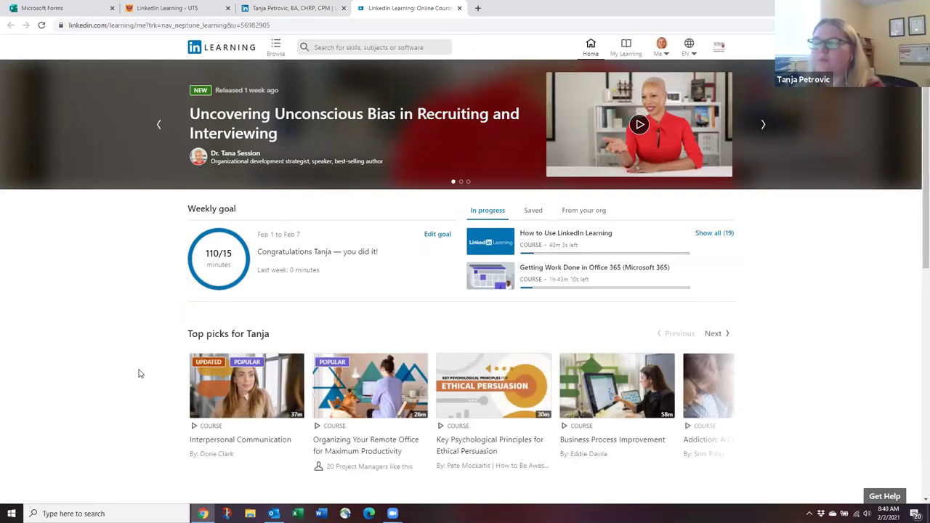
Browse the Learning home page, then search courses for 'diversity'.
mouse_move(247, 372)
scroll(218, 371, "down", 1)
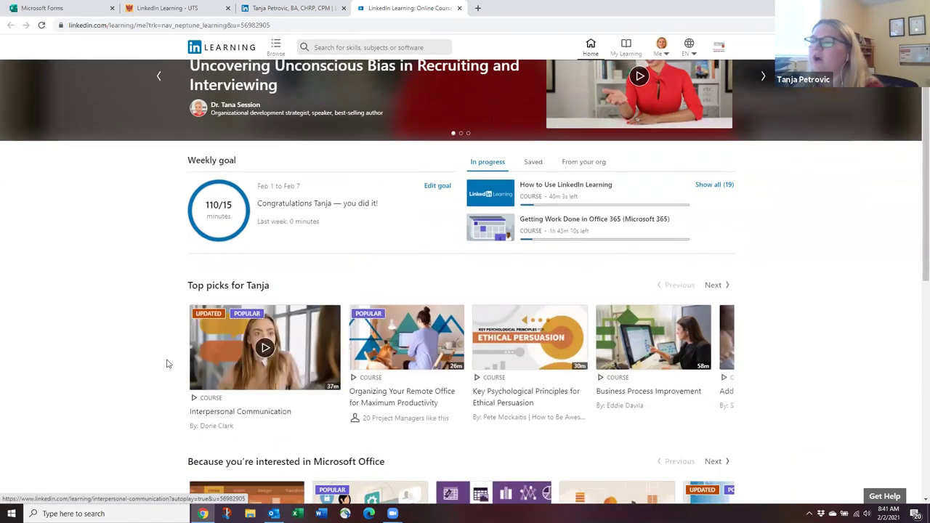
scroll(159, 309, "down", 3)
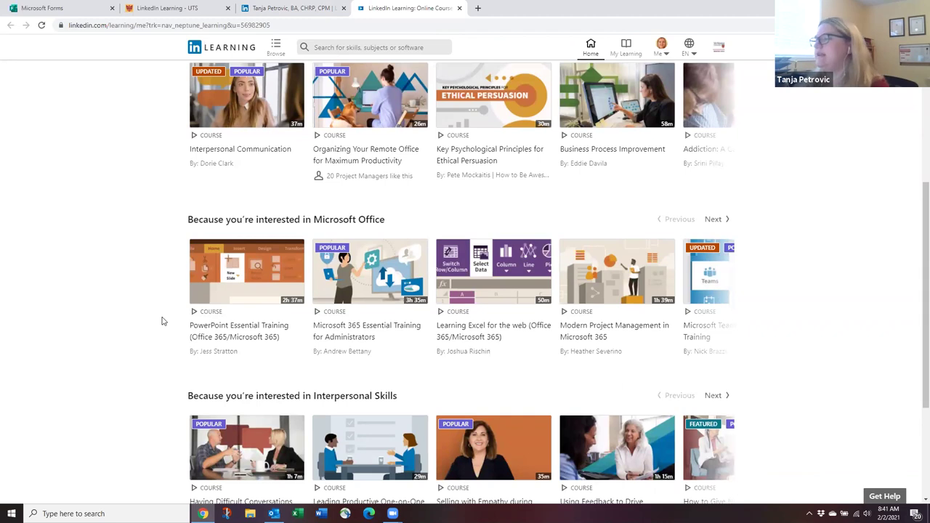
scroll(163, 321, "down", 3)
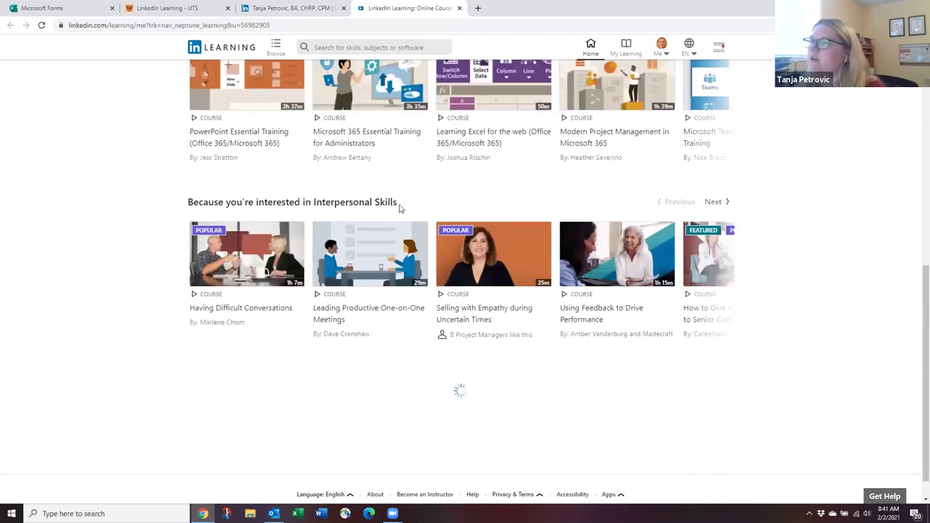
scroll(347, 232, "up", 3)
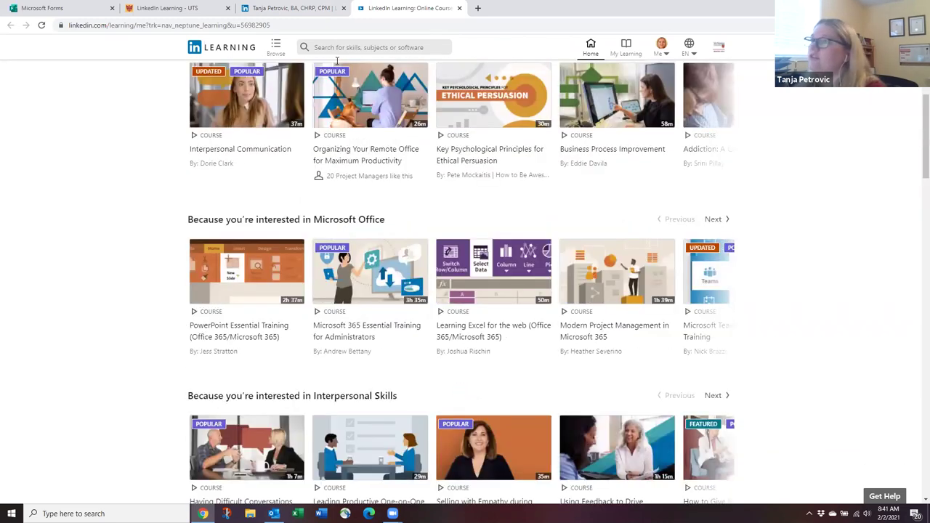
scroll(347, 233, "up", 5)
left_click(339, 46)
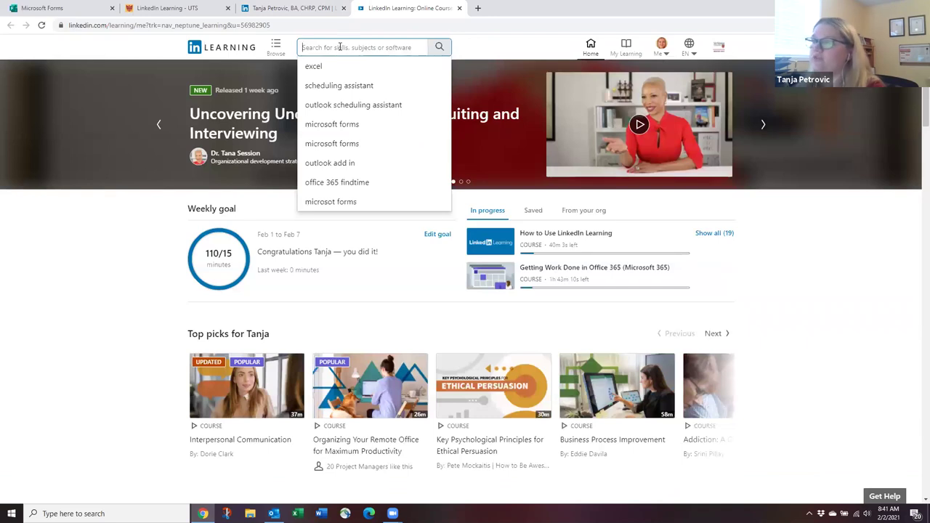
type("diversity")
key("Return")
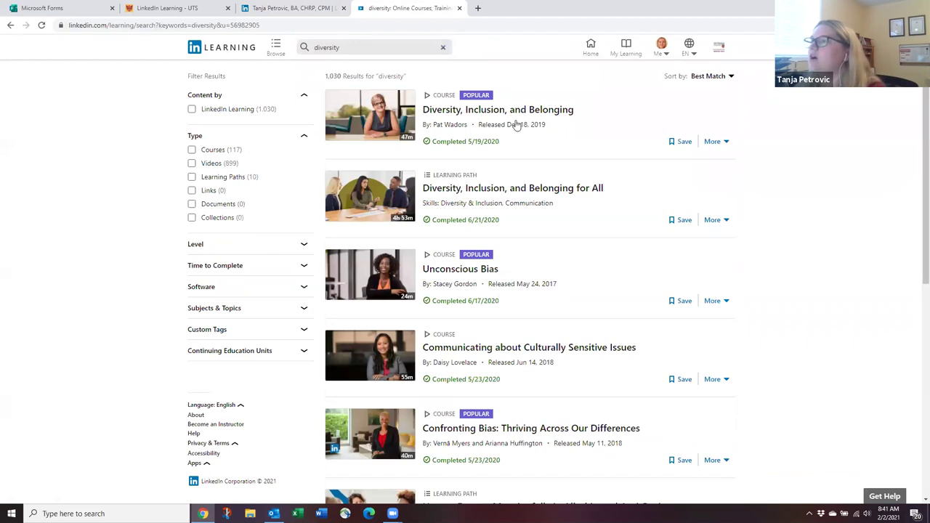
Scroll down and back up through the 1,030 diversity search results.
scroll(500, 349, "down", 2)
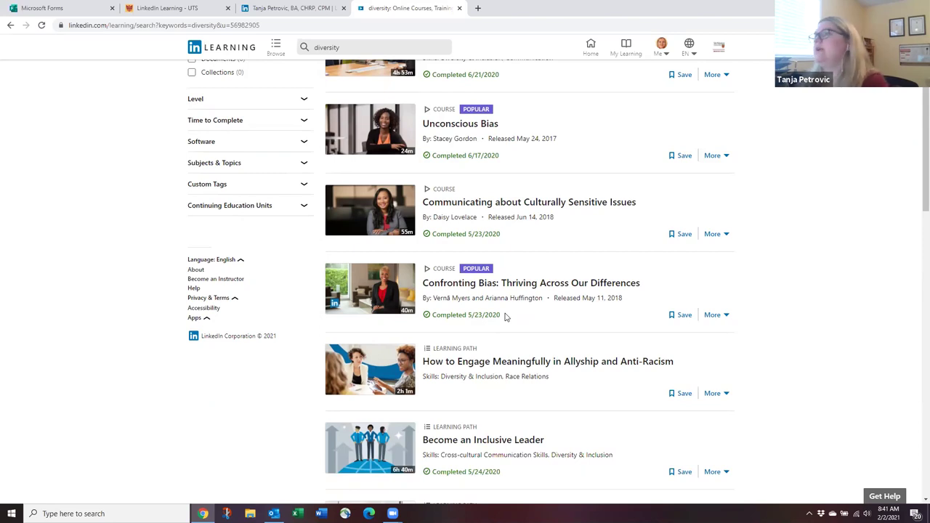
scroll(452, 359, "up", 2)
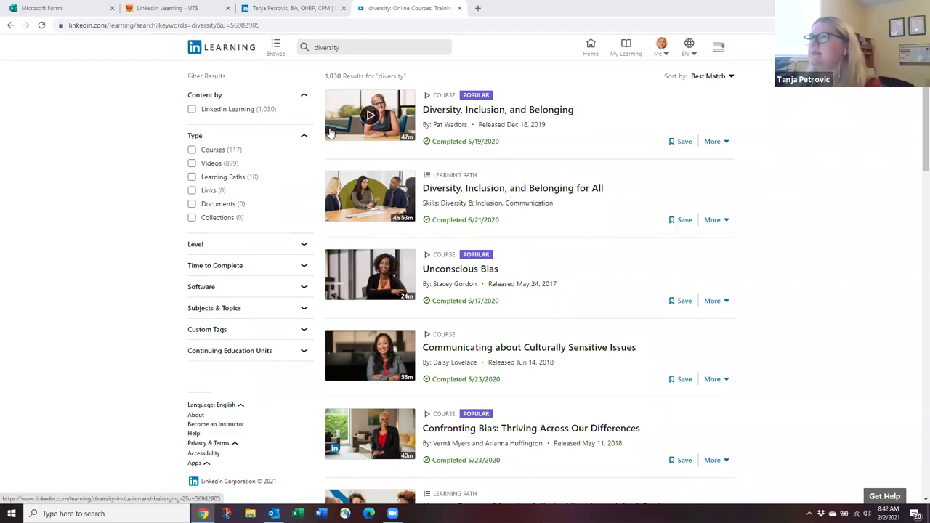
Close the profile, diversity search and university info tabs, minimise Chrome and bring up Outlook.
left_click(258, 6)
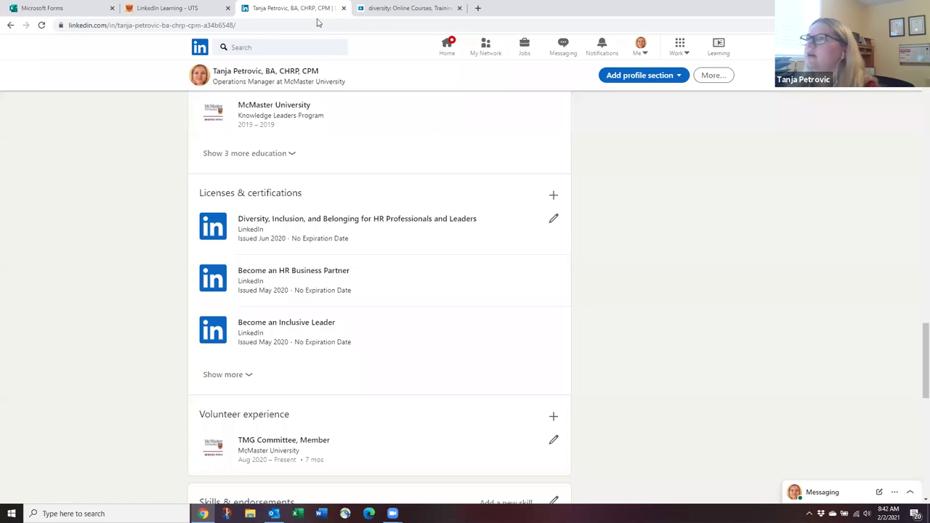
left_click(343, 8)
left_click(344, 8)
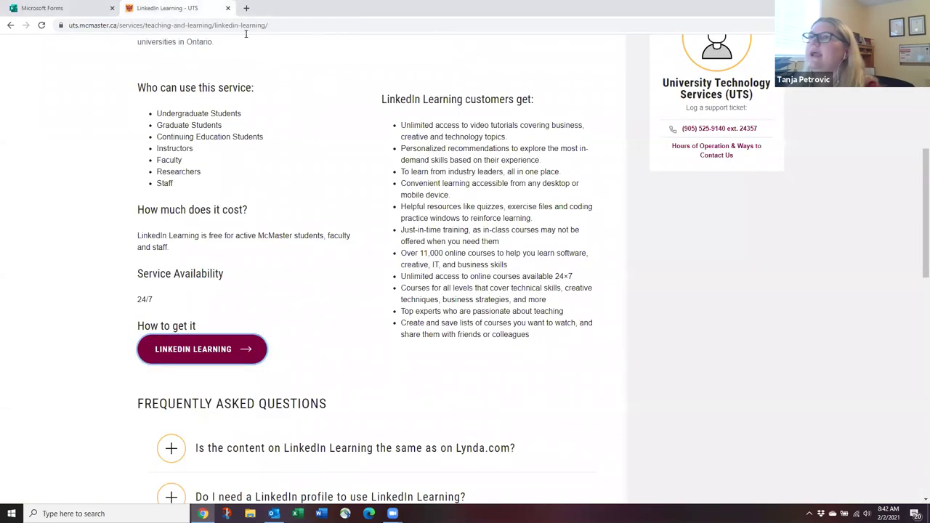
left_click(228, 9)
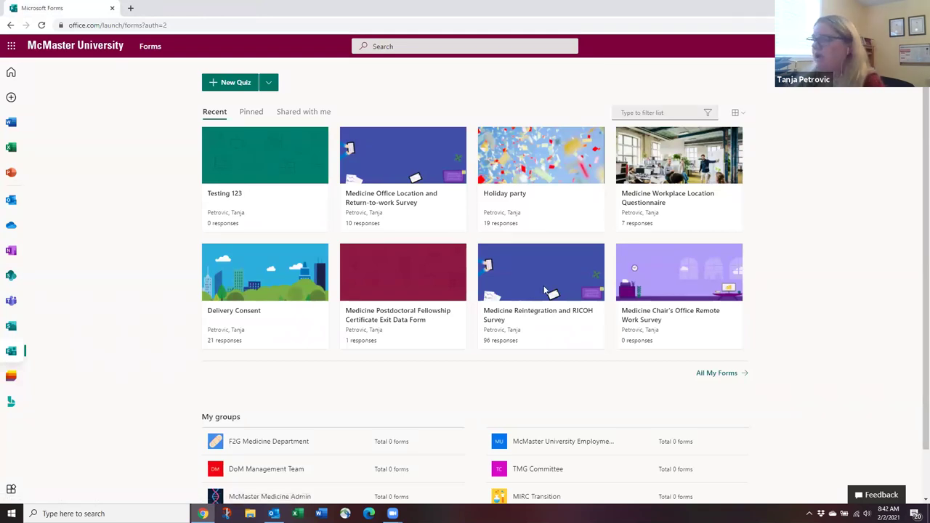
left_click(203, 514)
left_click(273, 513)
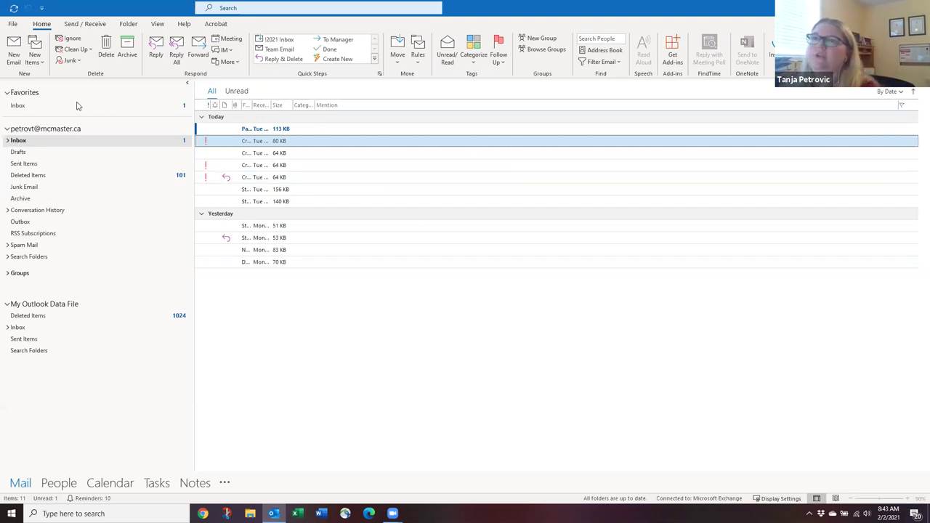
Look at the New Items choices and dismiss them without creating anything.
left_click(36, 57)
key("Escape")
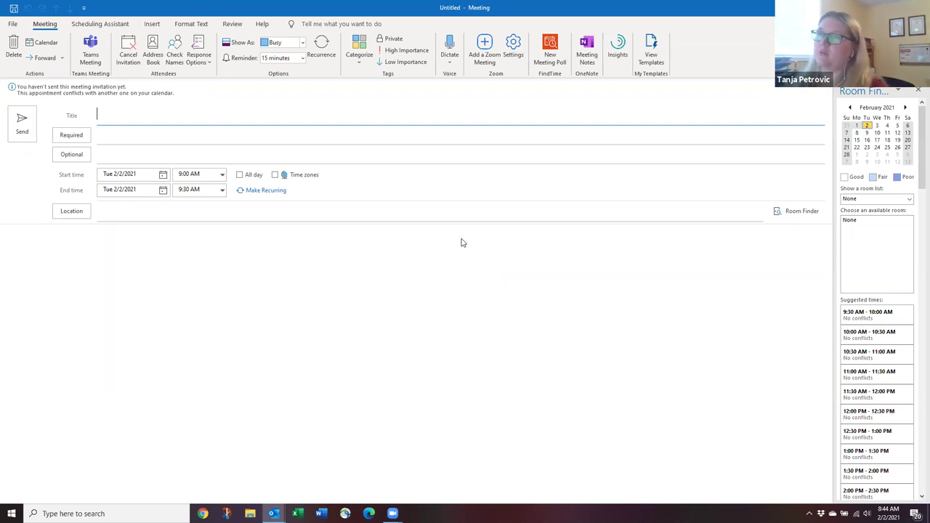
Add two colleagues as required attendees, picking each from the name suggestions.
left_click(115, 132)
left_click(132, 135)
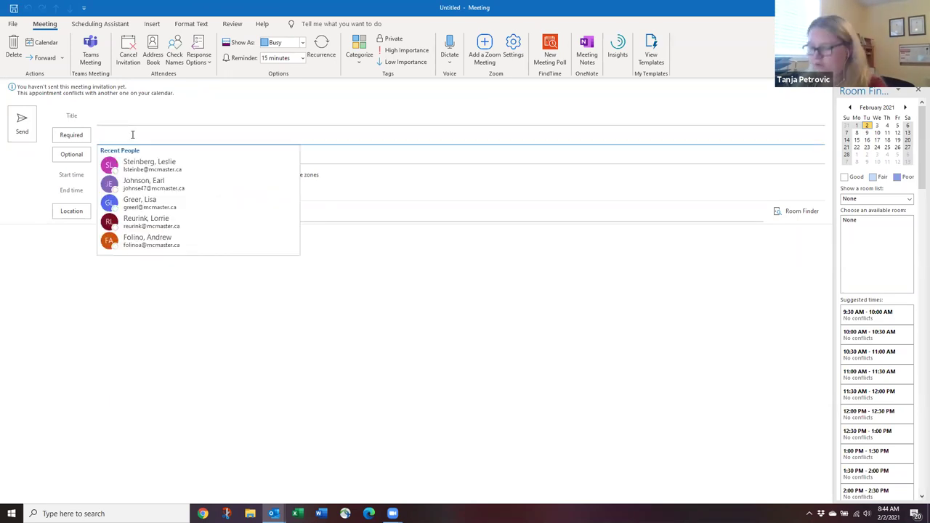
type("crow")
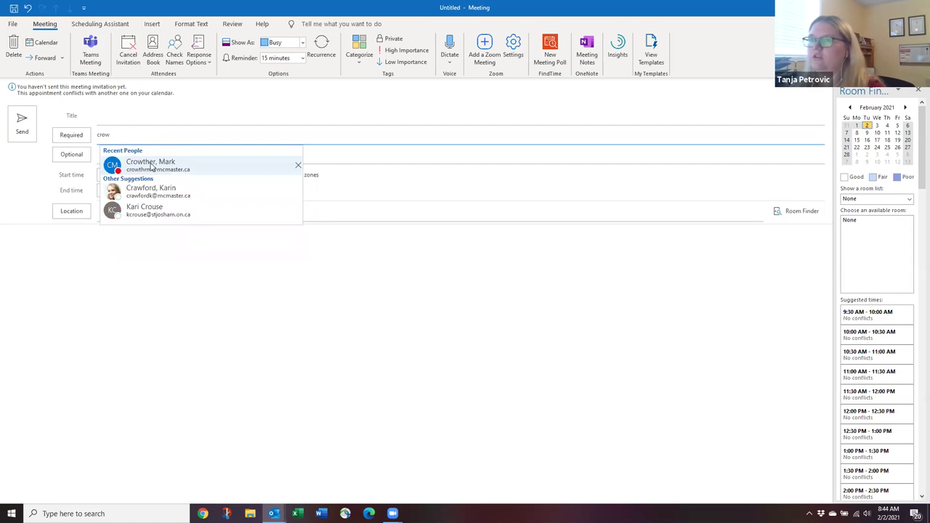
left_click(151, 163)
type("rosa")
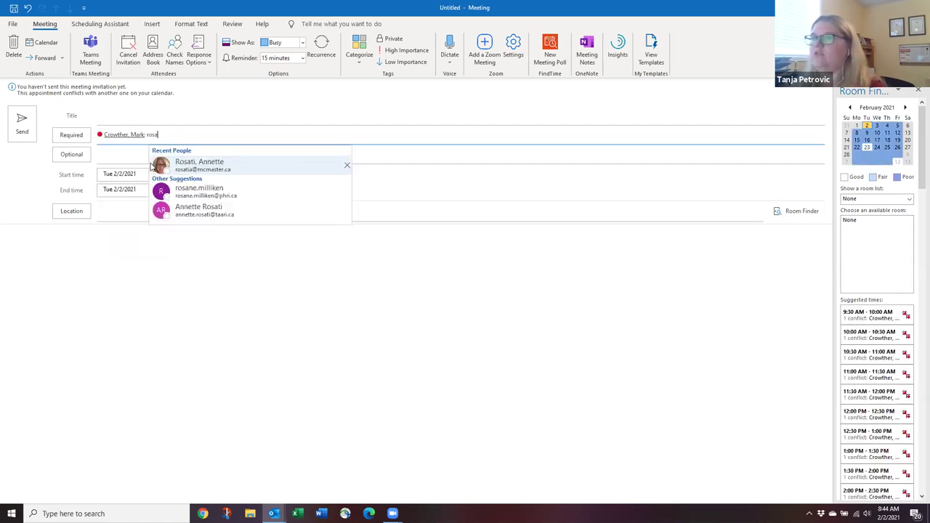
left_click(199, 166)
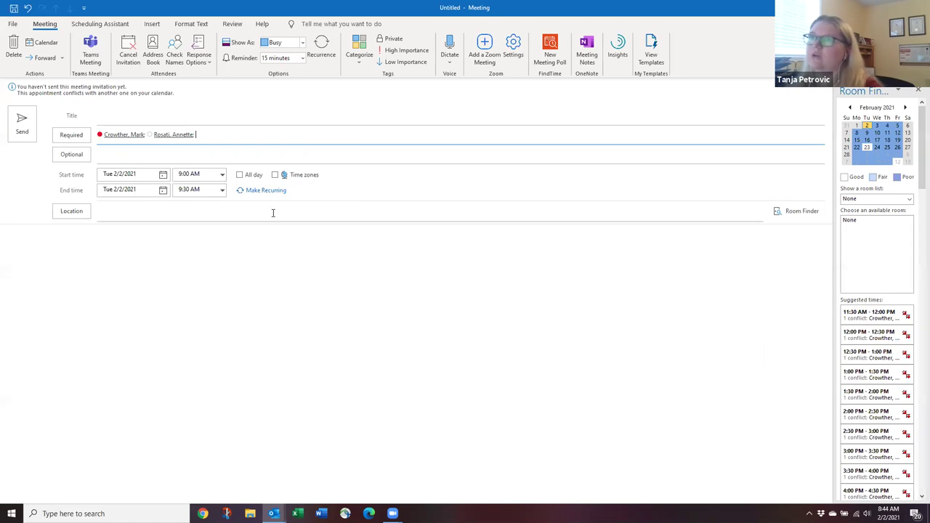
Use AutoPick for required people to book Tue 2/23/2021, 10:30–11:00 AM, then return to the meeting form.
left_click(107, 24)
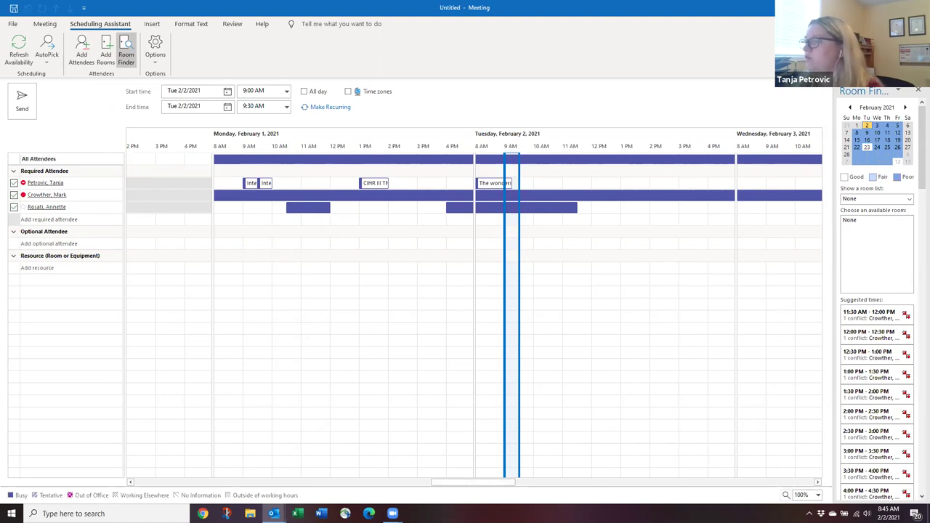
left_click(46, 58)
left_click(73, 76)
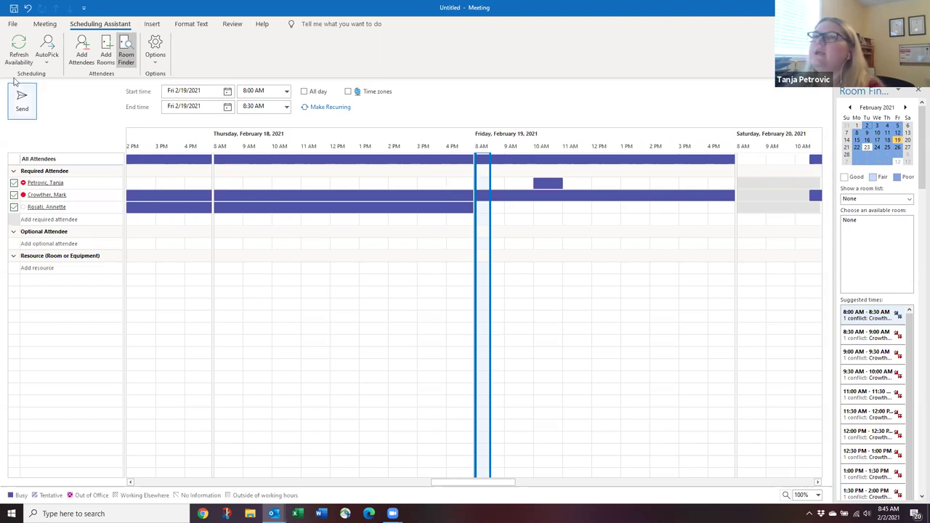
left_click(47, 57)
left_click(73, 76)
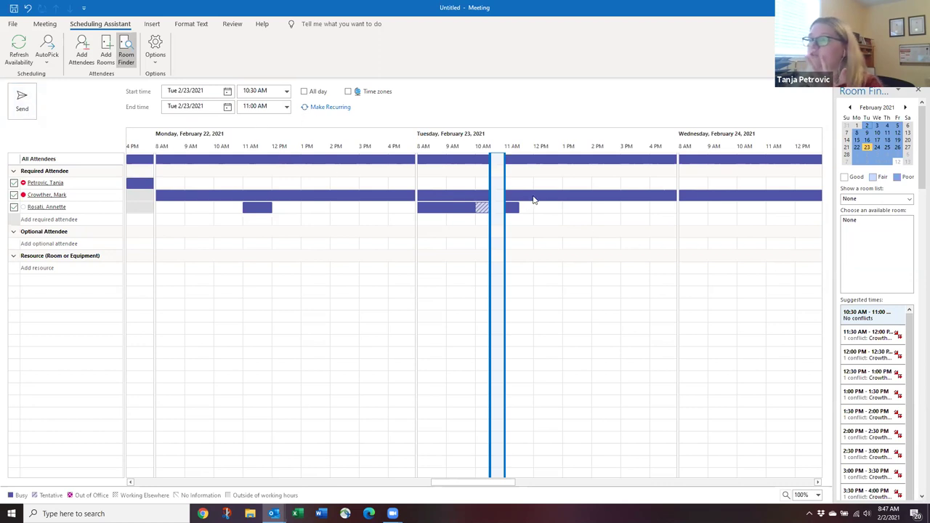
left_click(45, 24)
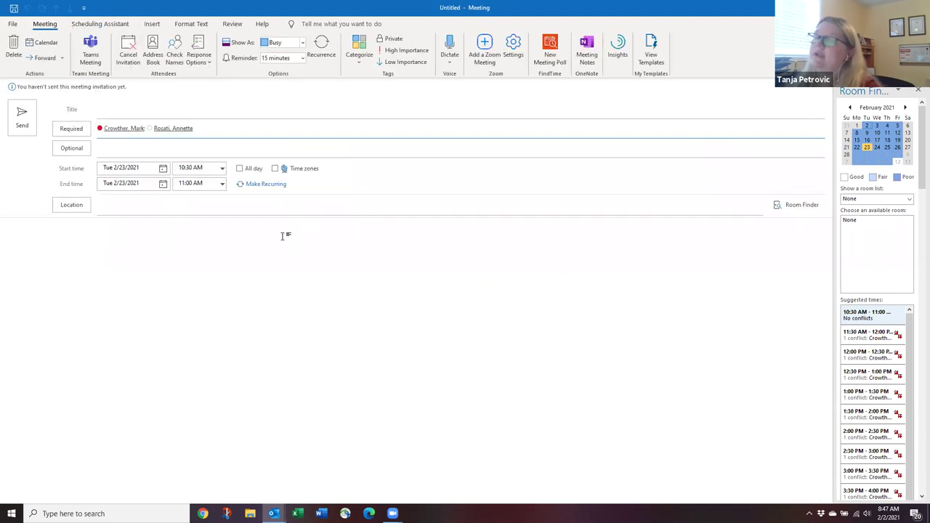
Title the meeting 'Testing' and add a Zoom meeting link and joining details.
left_click(114, 239)
left_click(483, 58)
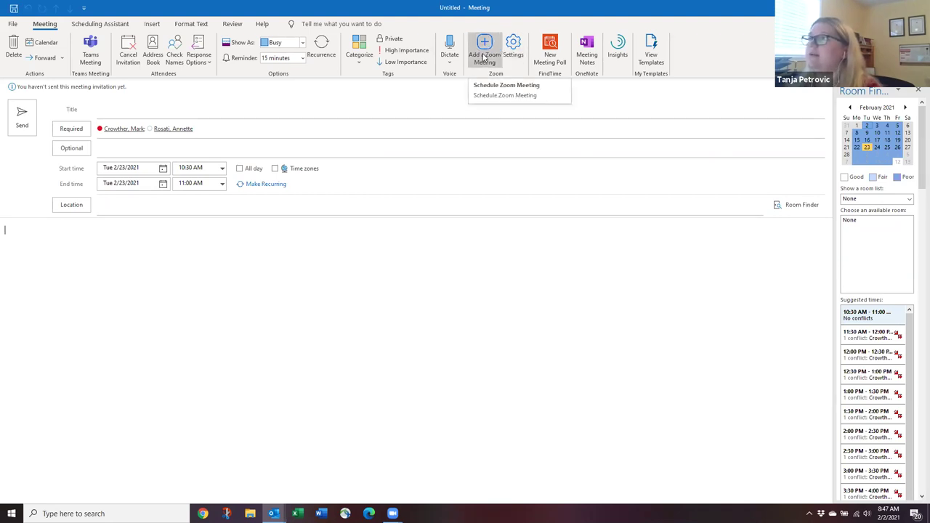
left_click(140, 102)
type("Te")
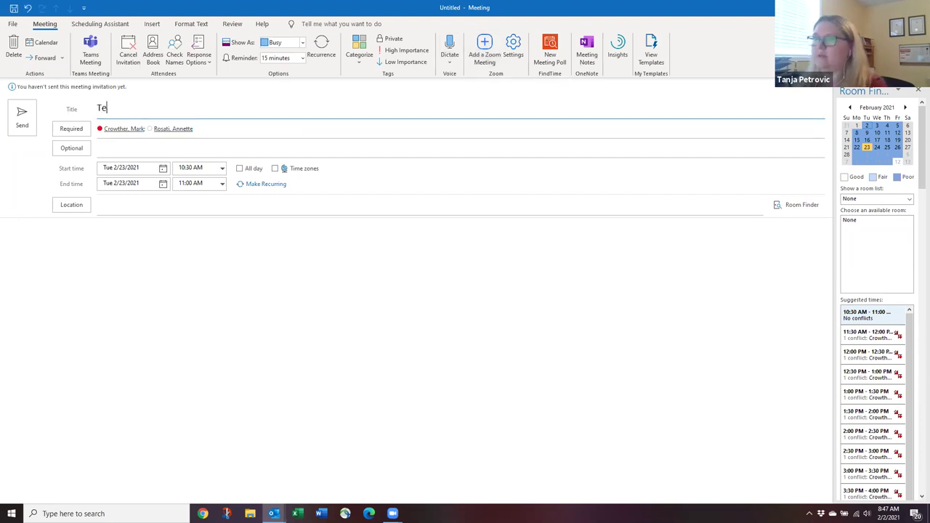
type("sting")
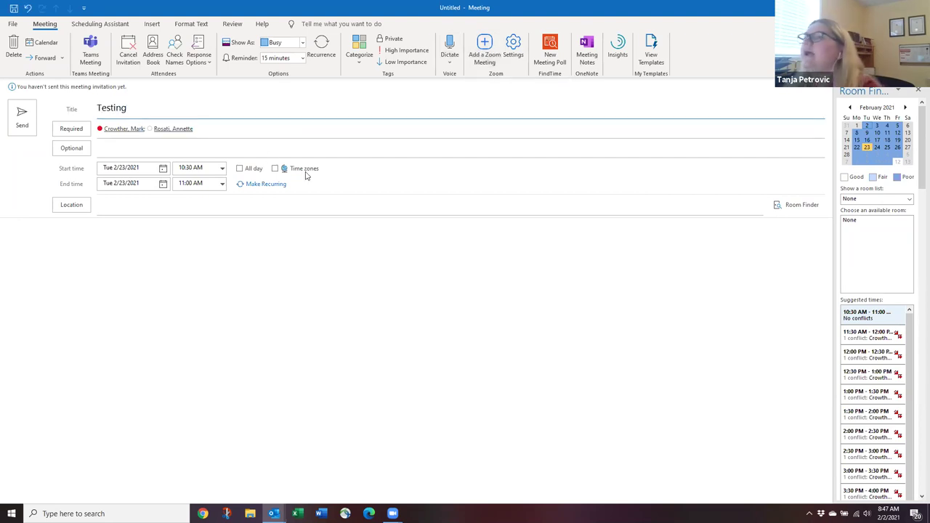
left_click(486, 44)
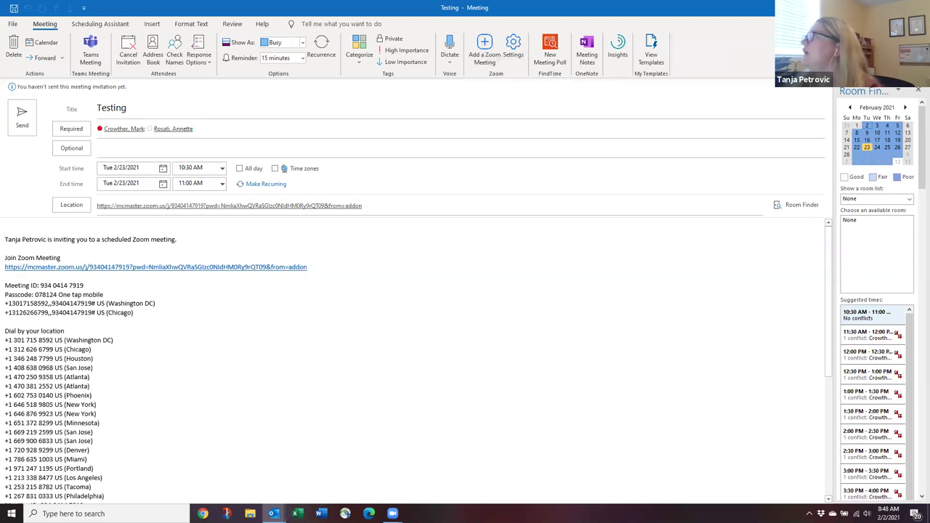
Close the Testing meeting and discard it without saving changes.
key("Escape")
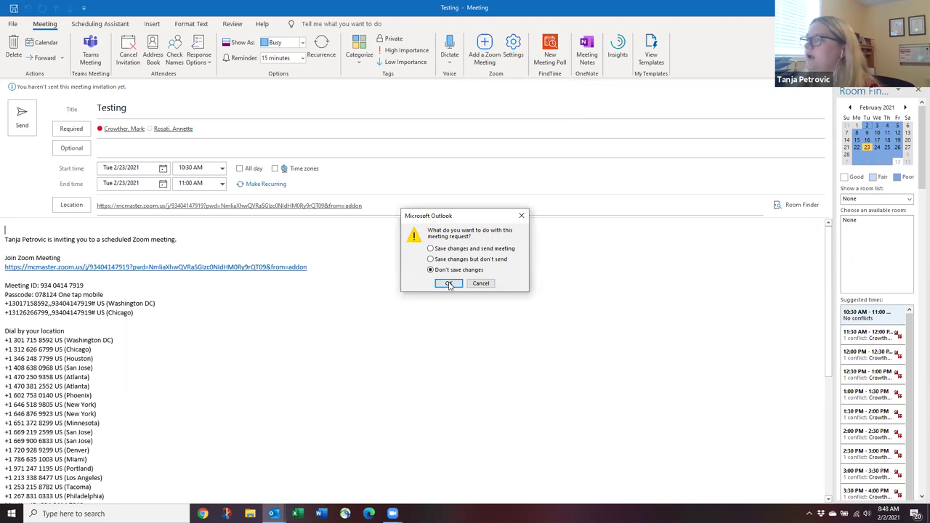
left_click(449, 283)
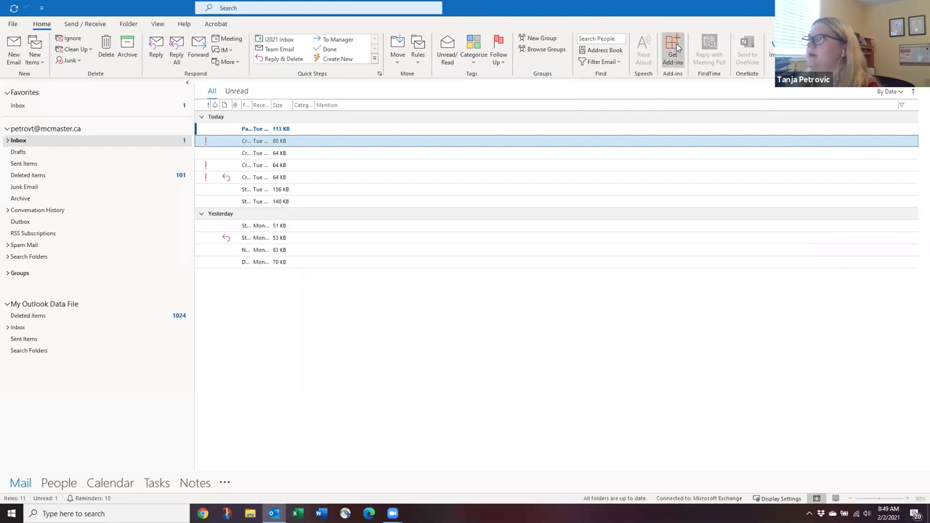
left_click(672, 51)
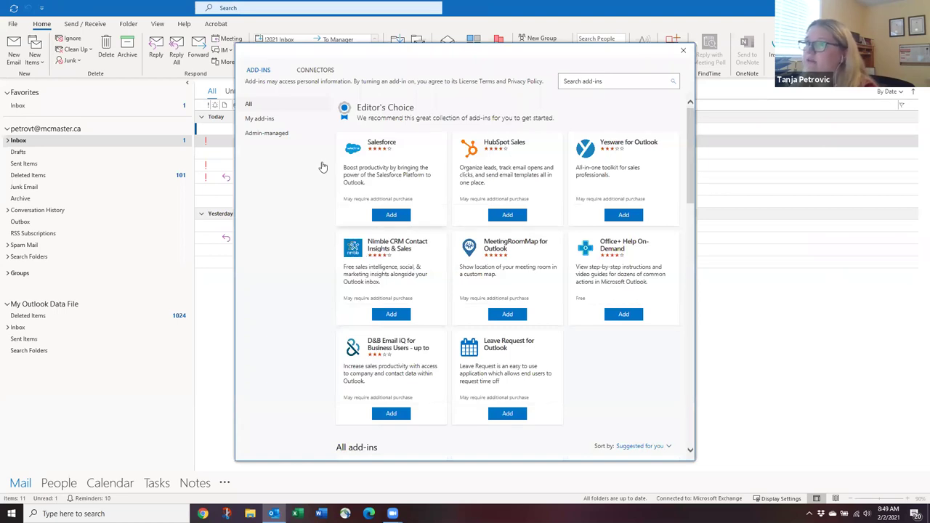
left_click(259, 119)
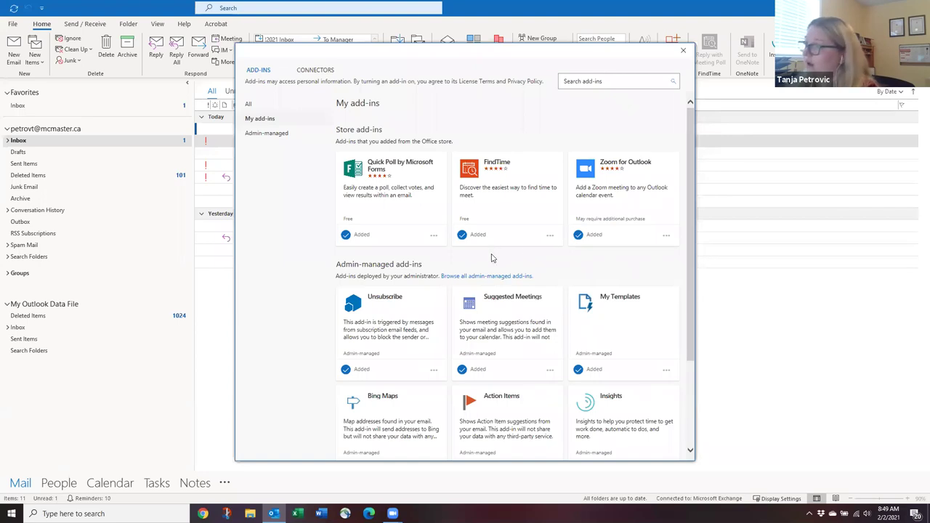
scroll(493, 254, "down", 3)
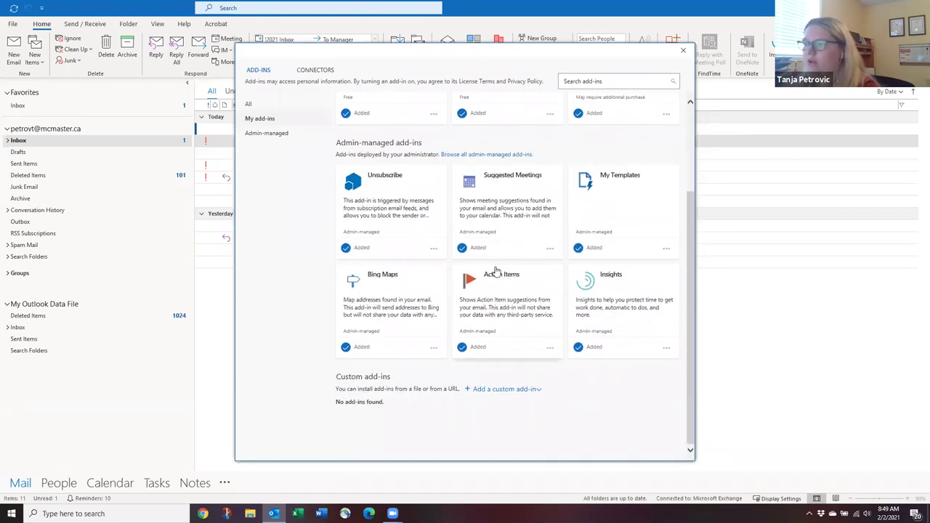
scroll(521, 297, "up", 3)
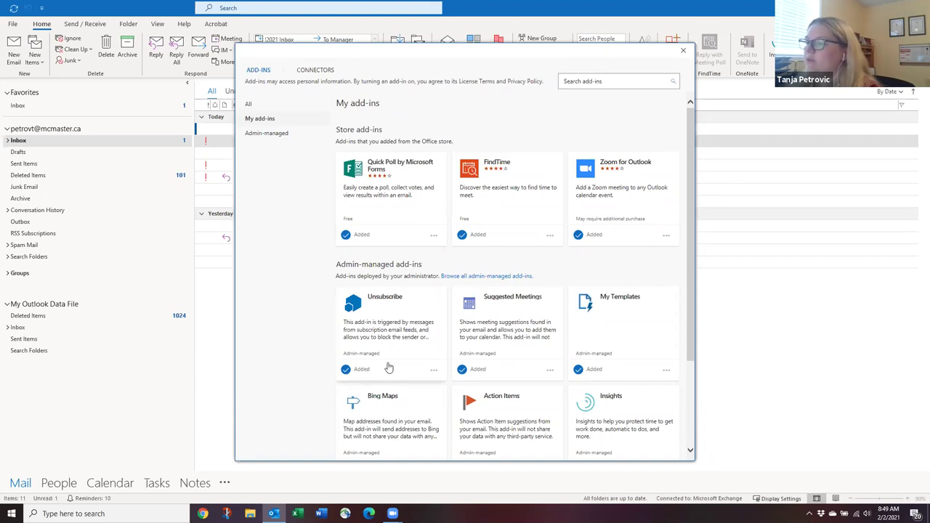
scroll(385, 349, "down", 2)
scroll(385, 348, "up", 2)
left_click(255, 105)
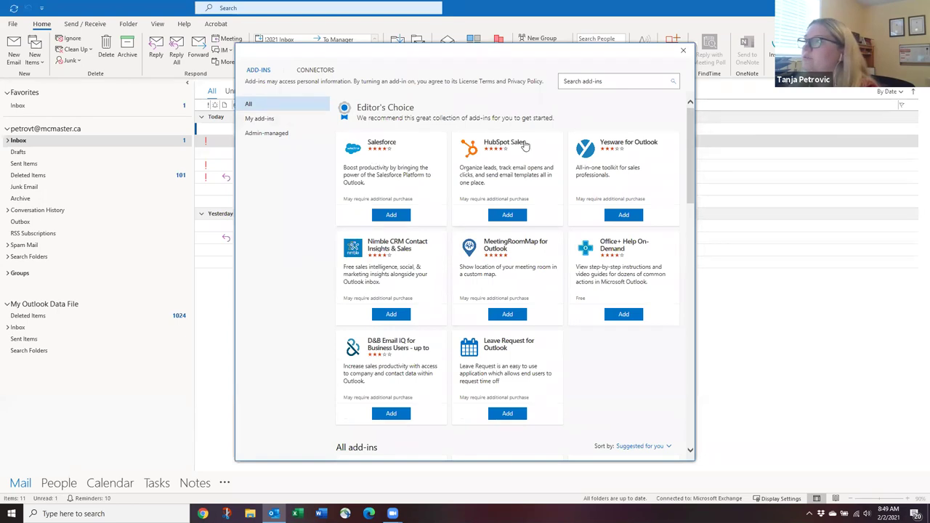
left_click(270, 136)
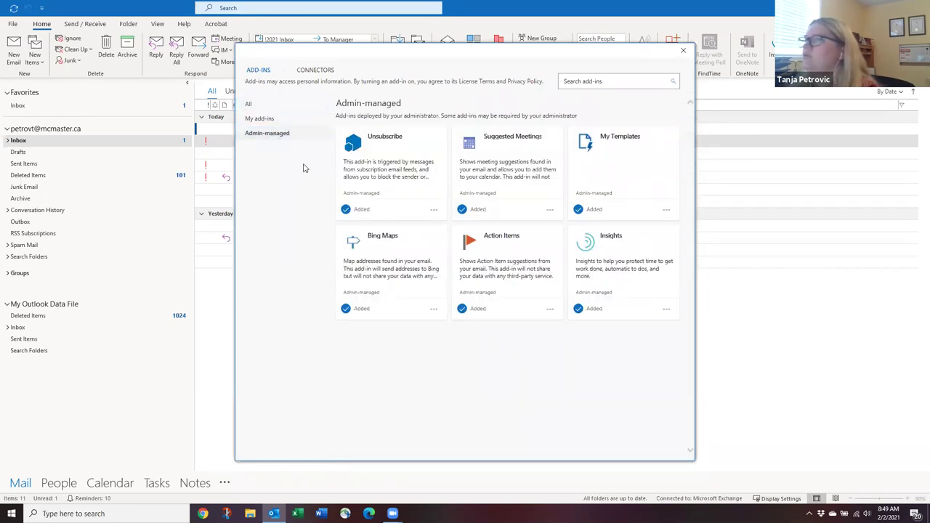
left_click(269, 122)
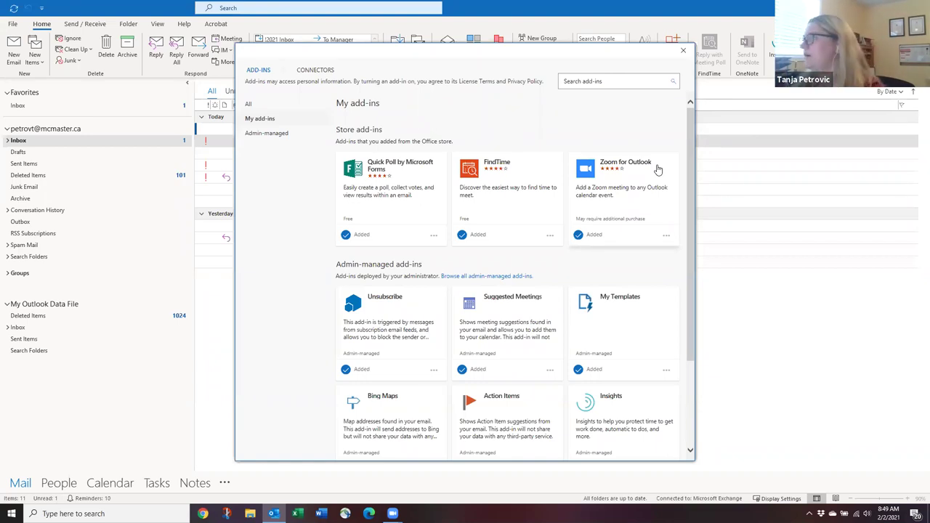
left_click(683, 50)
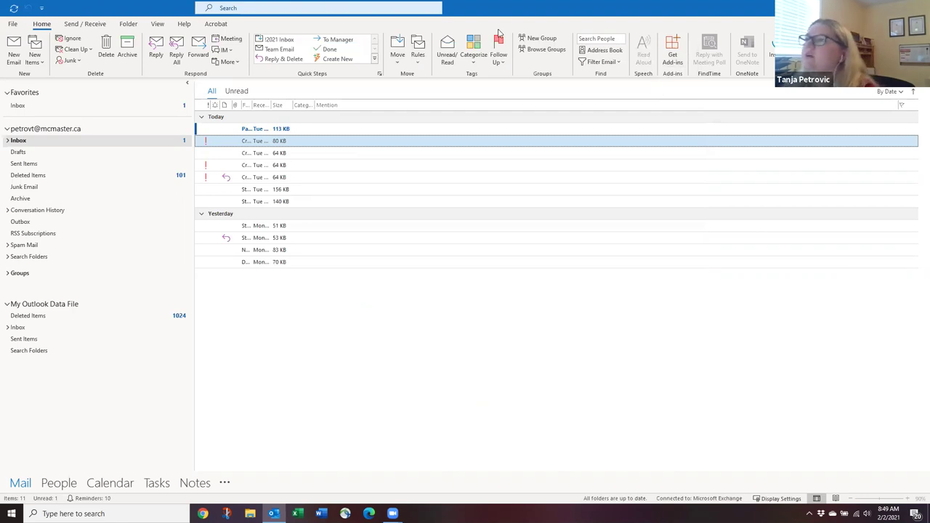
left_click(41, 62)
left_click(52, 103)
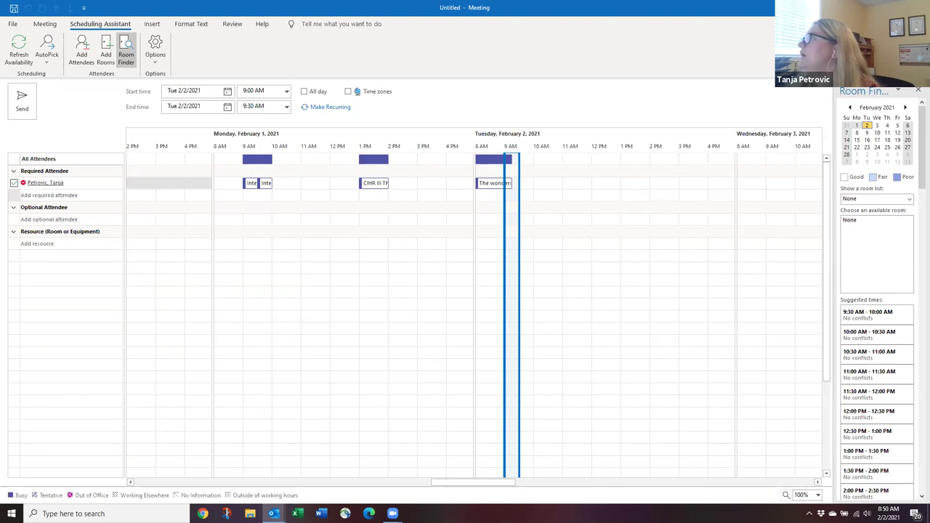
key("alt+Tab")
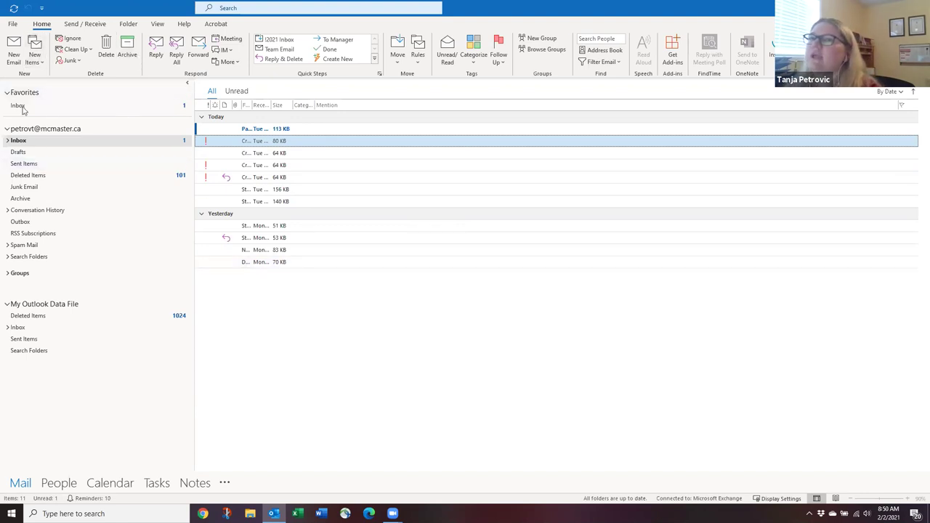
Start a new email and add three colleagues to the To line from name suggestions.
left_click(13, 51)
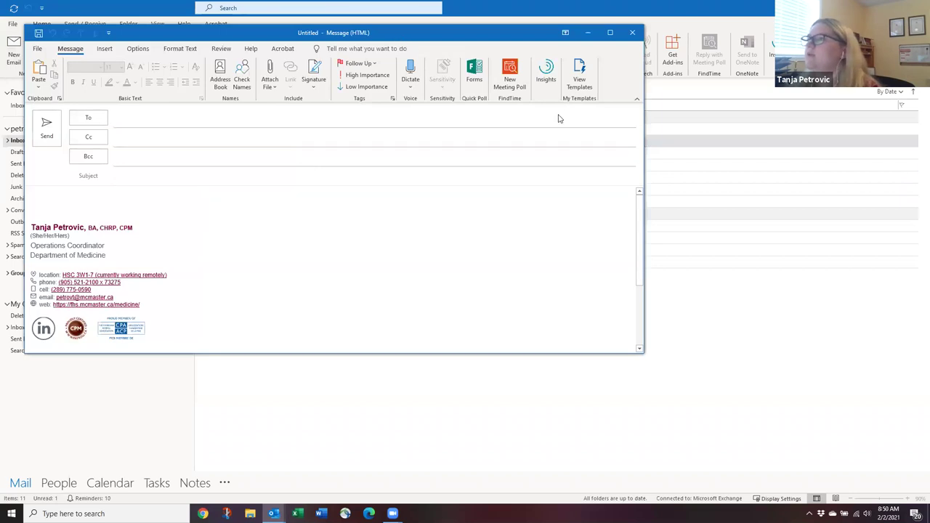
type("cr")
key("Return")
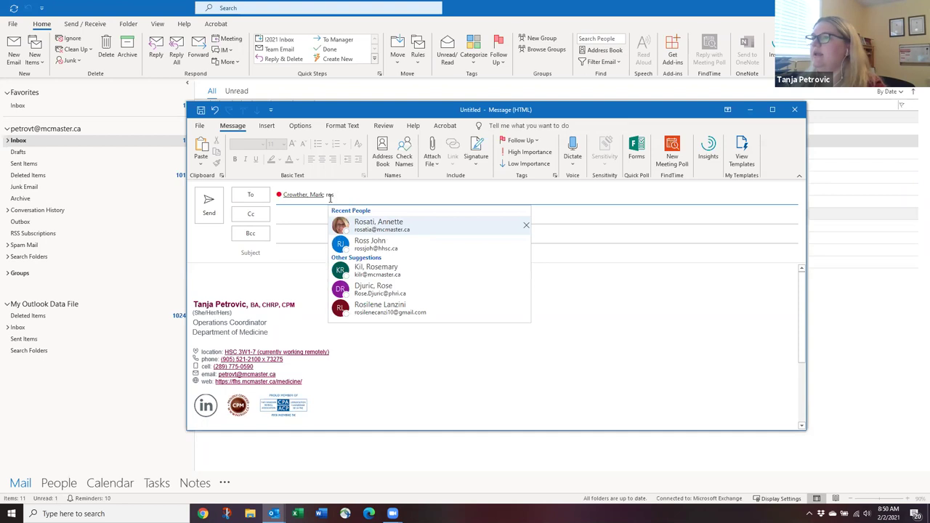
key("Return")
type("laf")
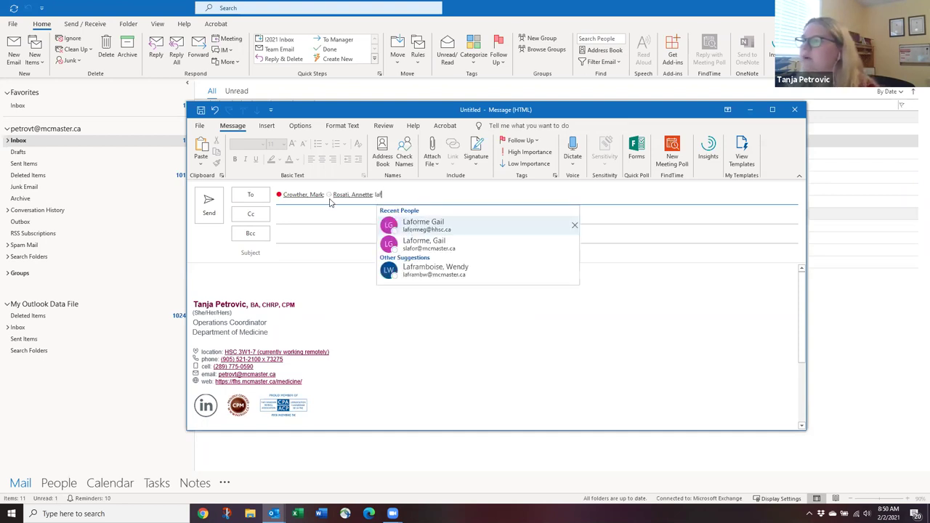
key("Down")
key("Down")
key("Up")
key("Up")
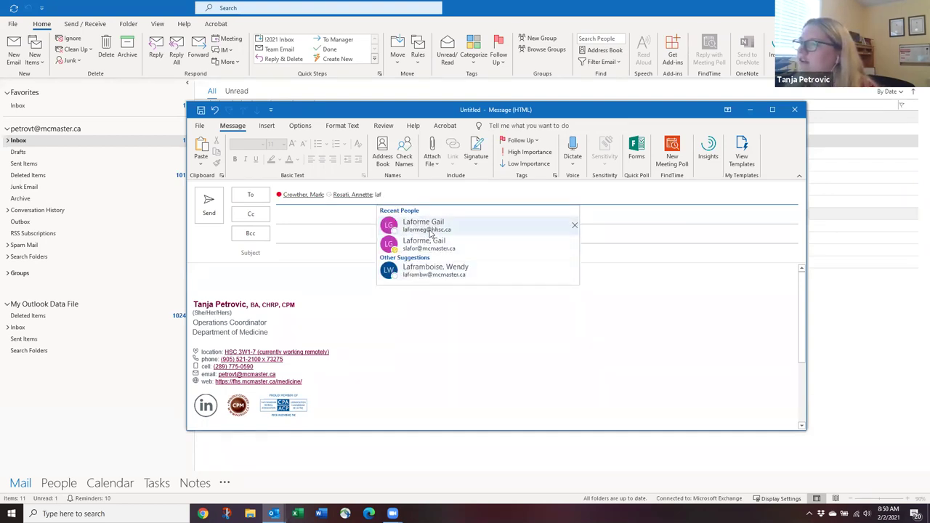
key("Return")
left_click_drag(398, 107, 369, 97)
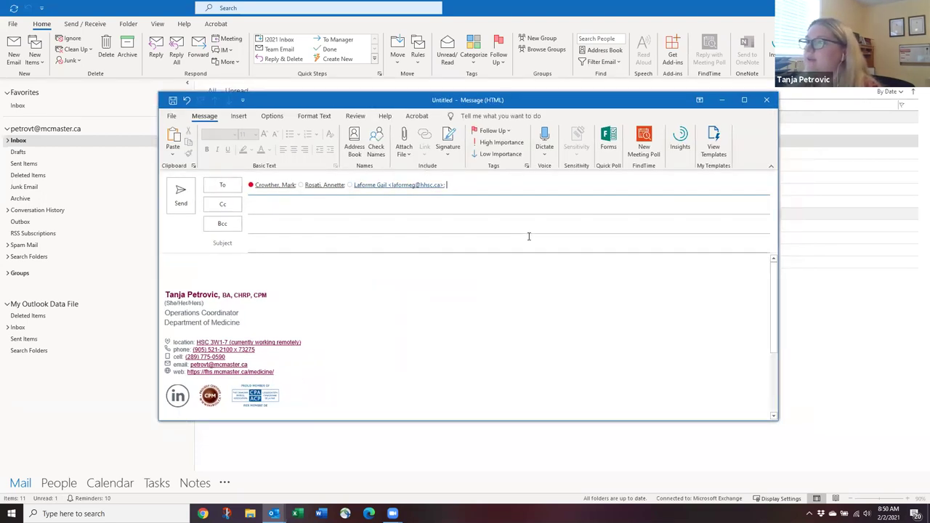
Open FindTime with a 30-minute duration and advance the poll calendar to Friday March 12.
left_click(642, 152)
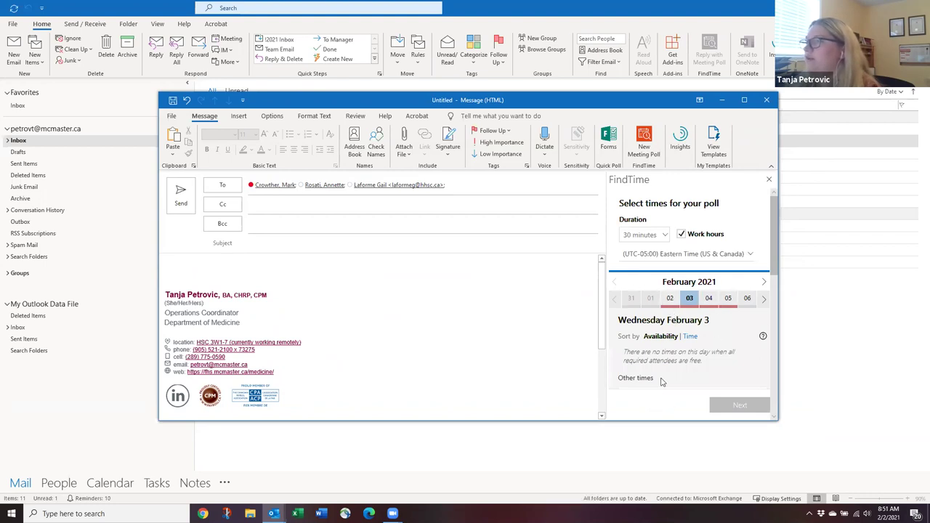
left_click(638, 236)
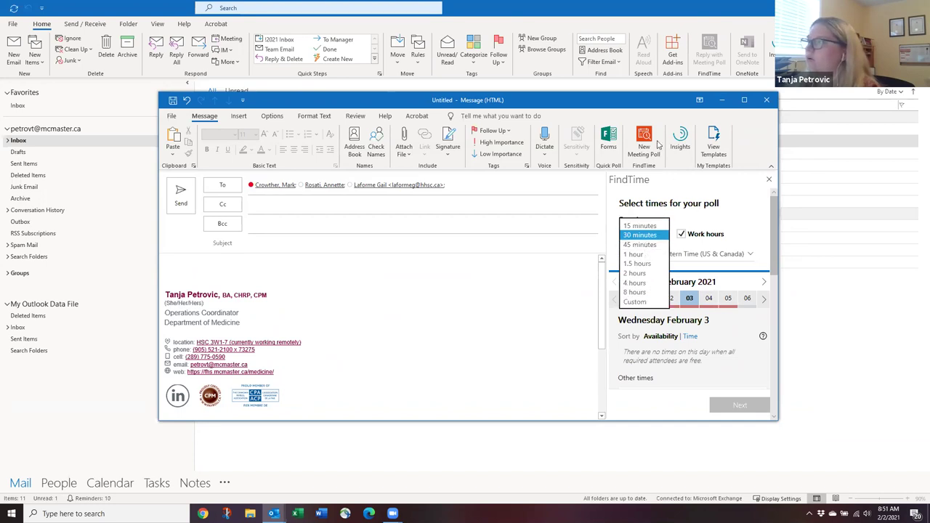
left_click(731, 237)
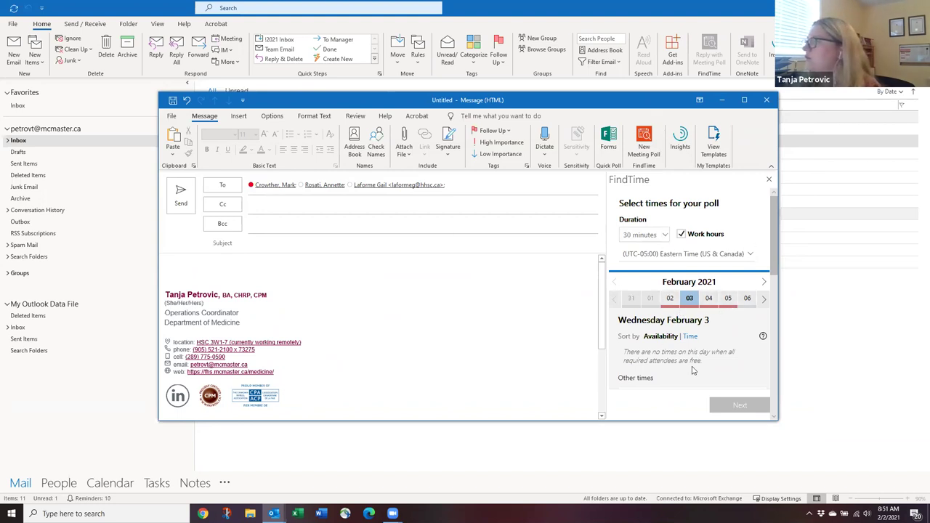
left_click_drag(777, 366, 851, 366)
left_click(836, 281)
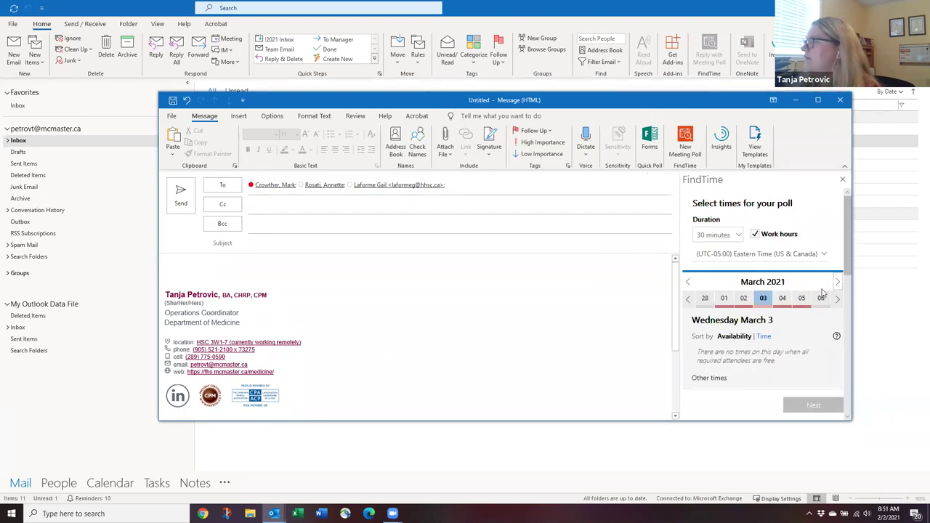
left_click(839, 301)
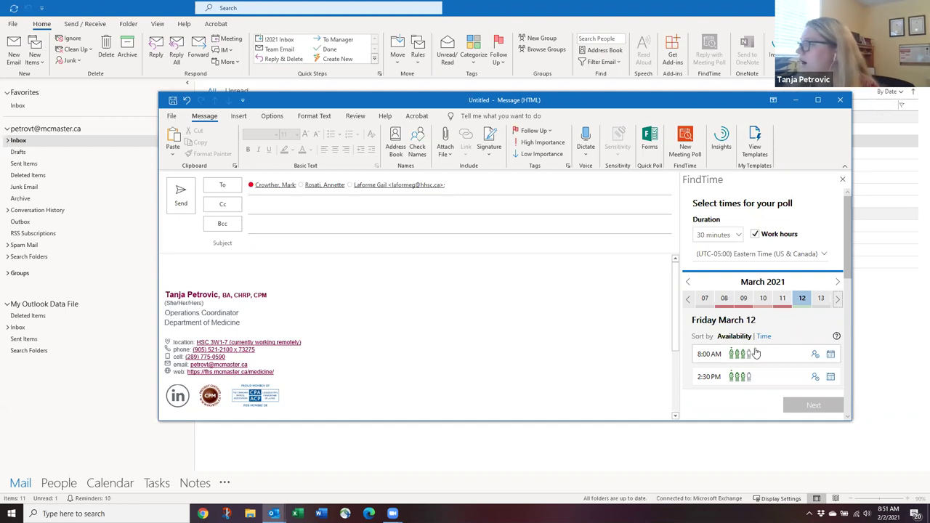
left_click_drag(601, 100, 570, 84)
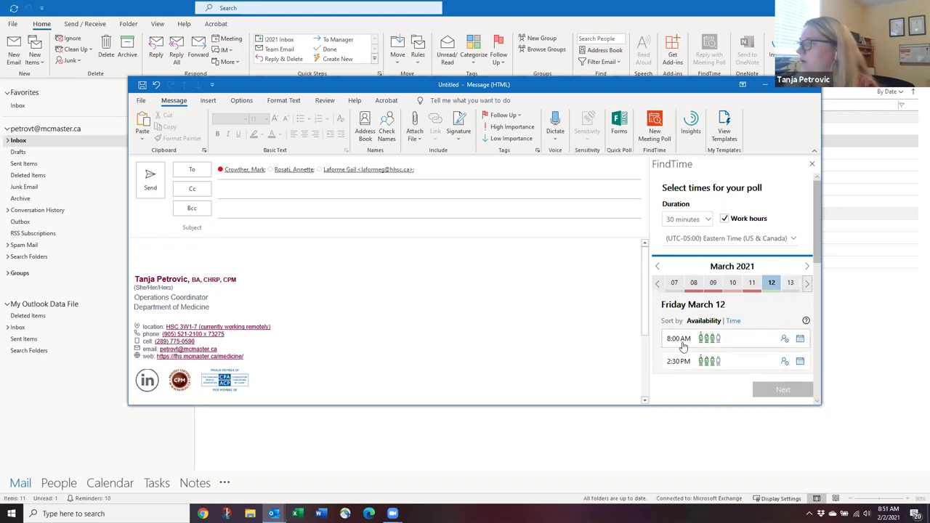
Select the 8:00 AM and 2:30 PM Friday March 12 slots and continue to poll details.
left_click(682, 346)
left_click(683, 361)
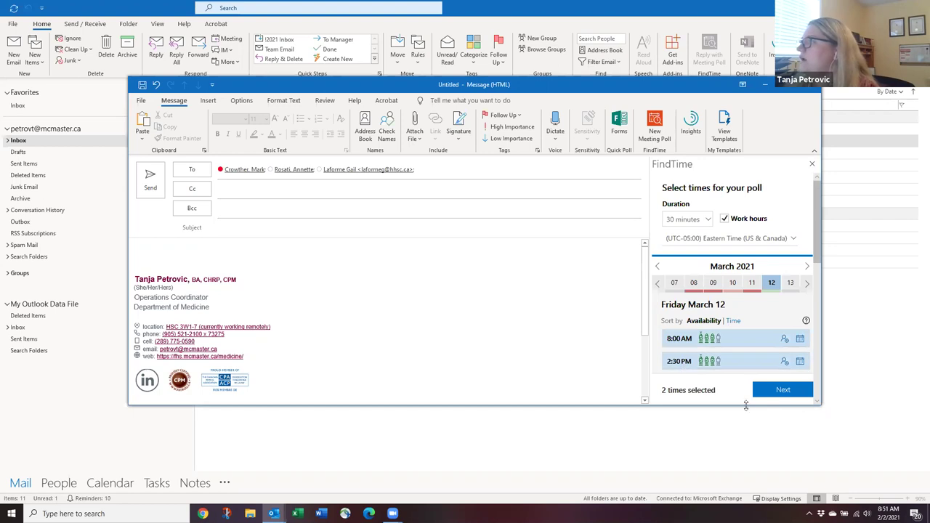
left_click(778, 390)
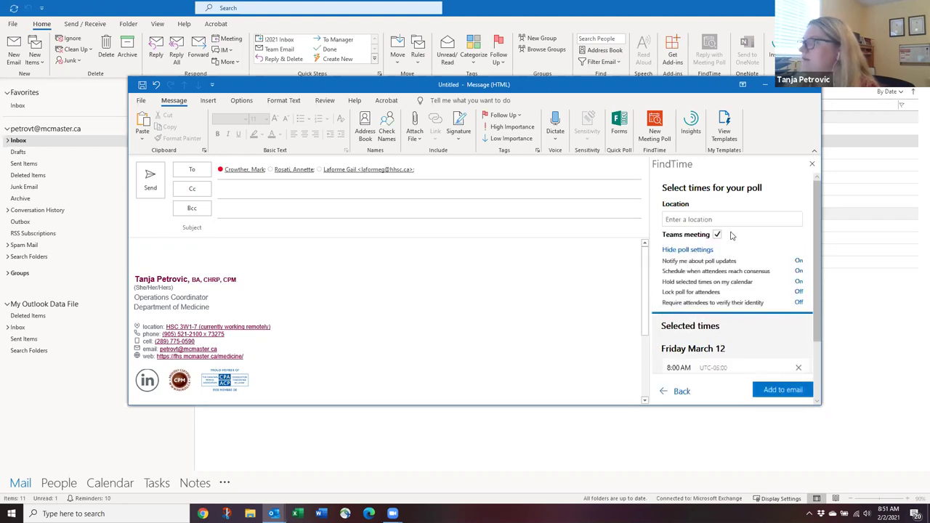
Review the poll settings: Teams meeting, notifications, auto-scheduling and calendar holds on; locking off.
scroll(733, 243, "down", 1)
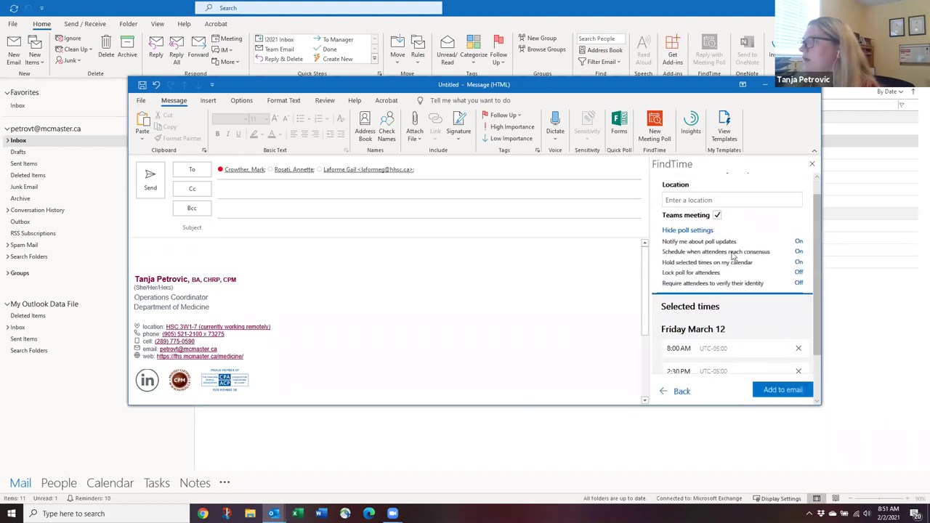
mouse_move(674, 246)
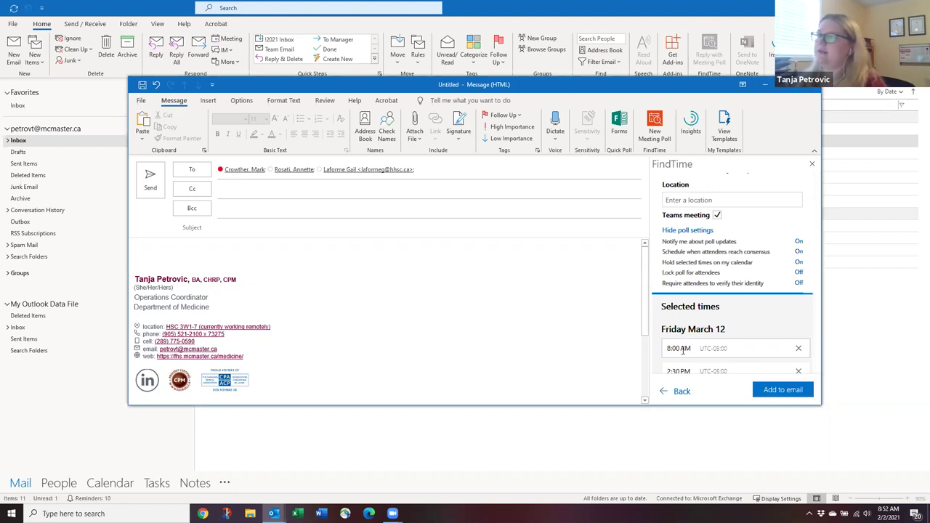
mouse_move(740, 237)
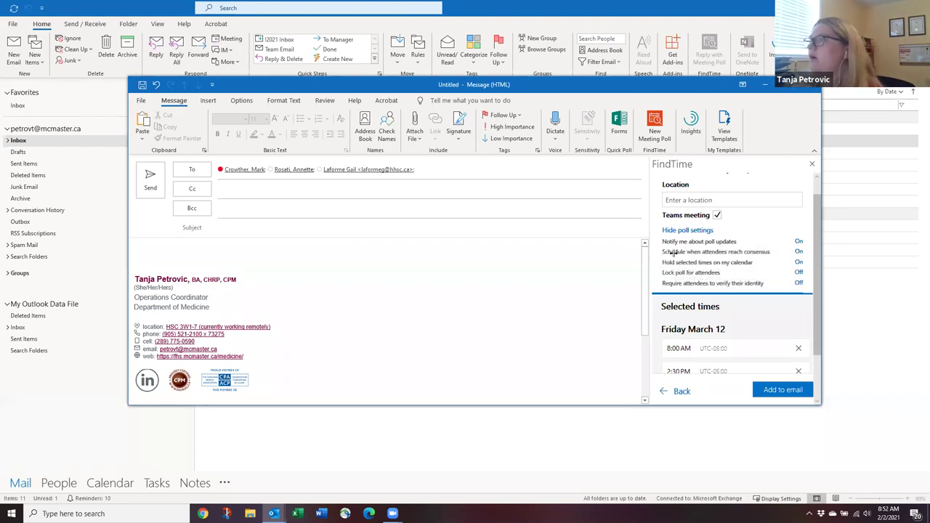
mouse_move(683, 283)
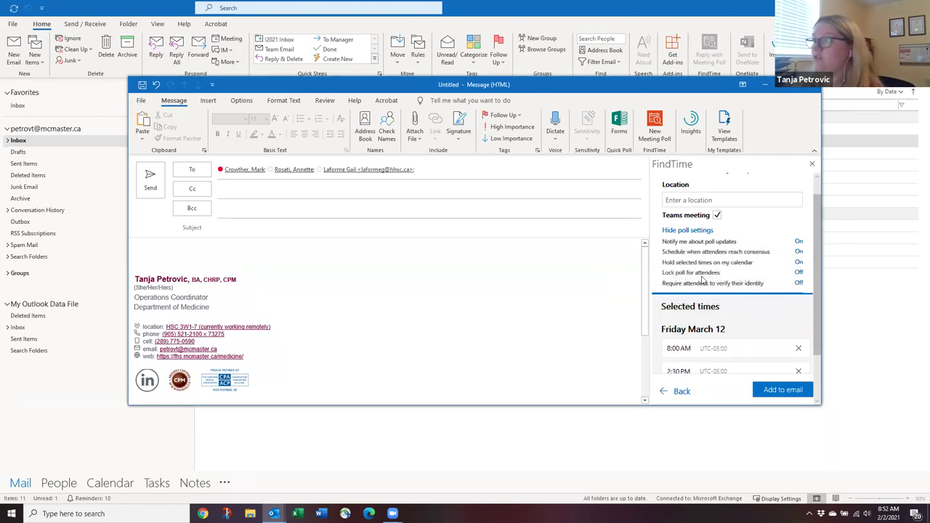
left_click(717, 216)
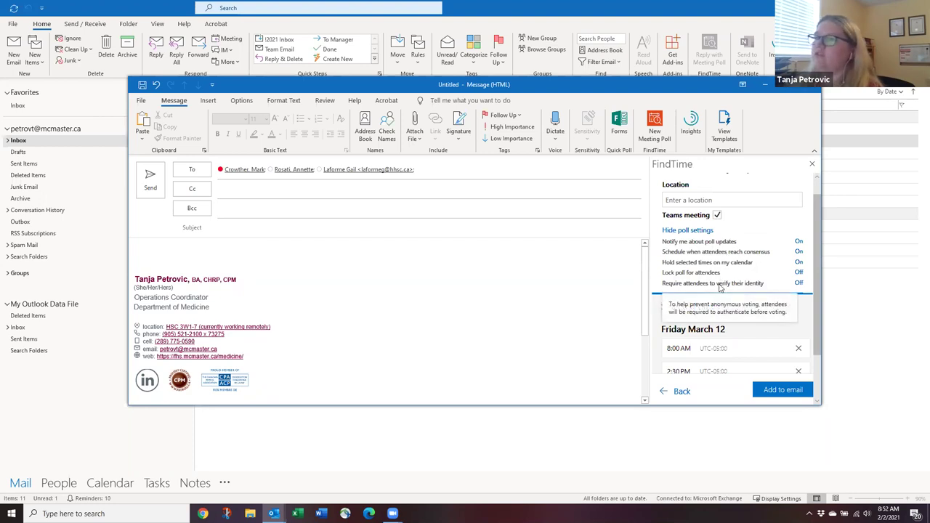
mouse_move(719, 272)
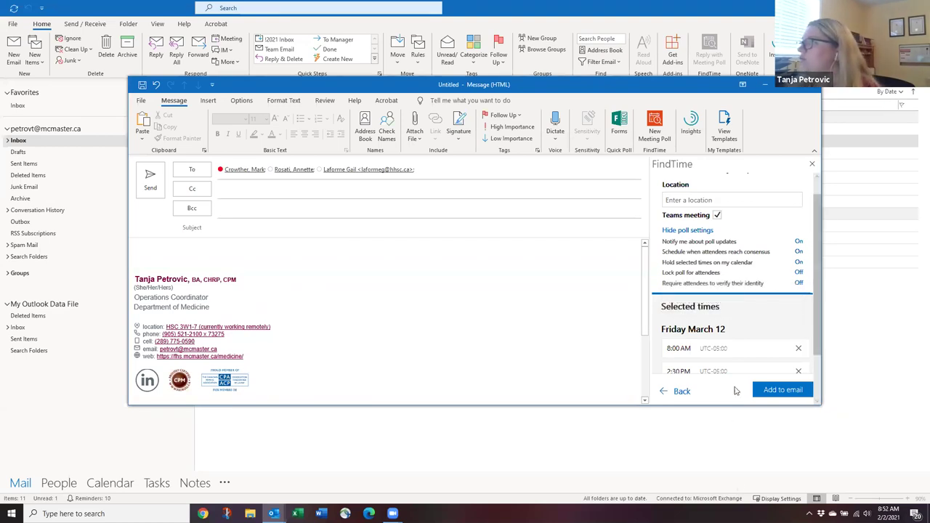
left_click_drag(606, 86, 603, 65)
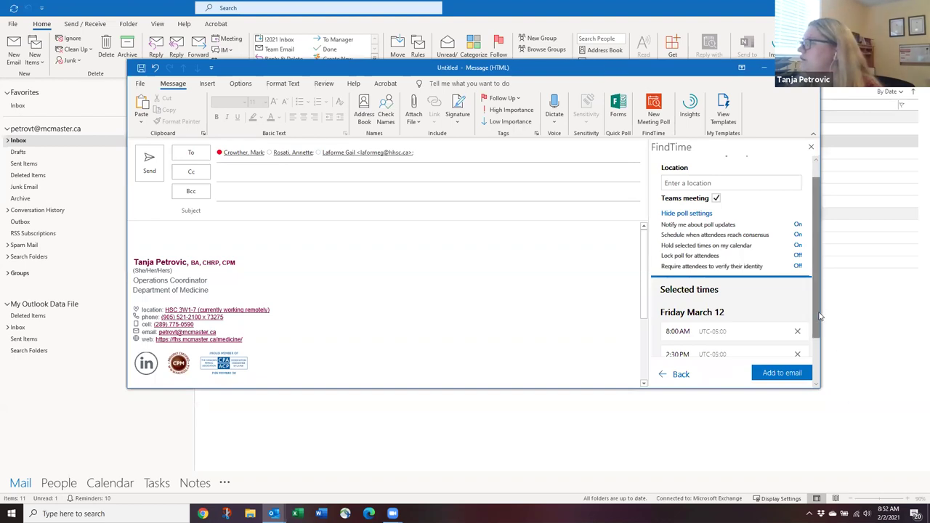
scroll(819, 316, "down", 2)
Insert the meeting poll into the email body, then close the draft without saving.
left_click(781, 373)
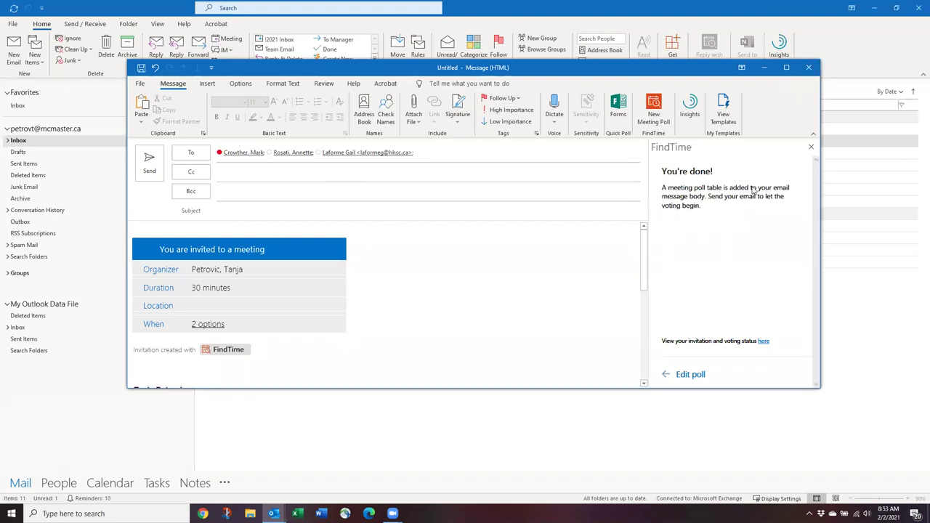
left_click(808, 67)
left_click(469, 284)
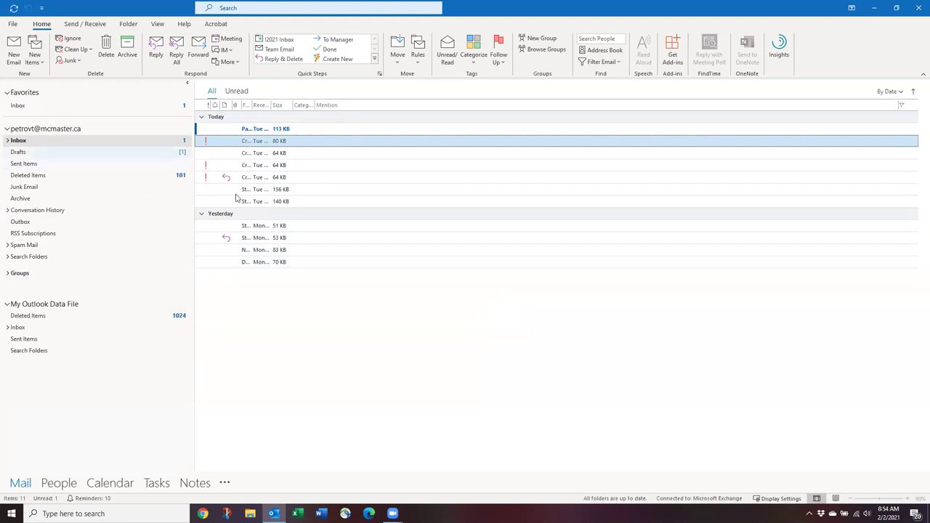
left_click(42, 61)
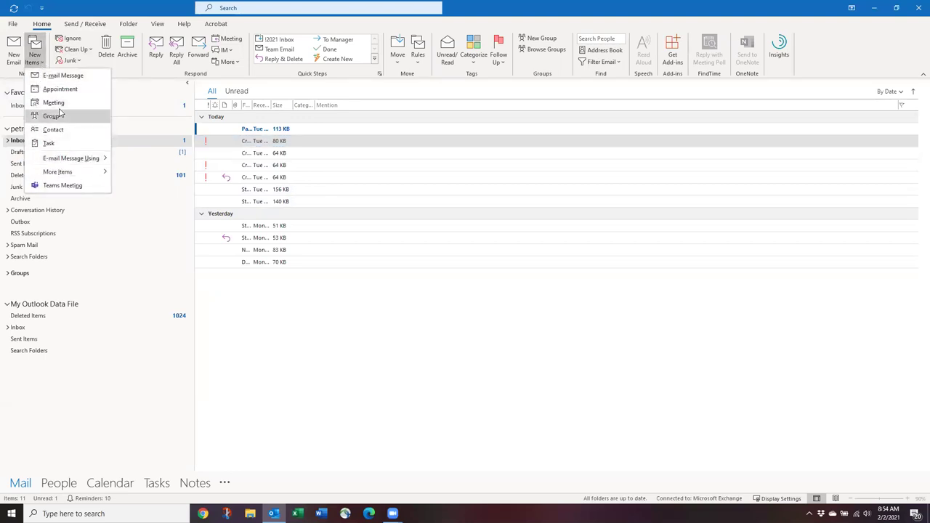
left_click(62, 102)
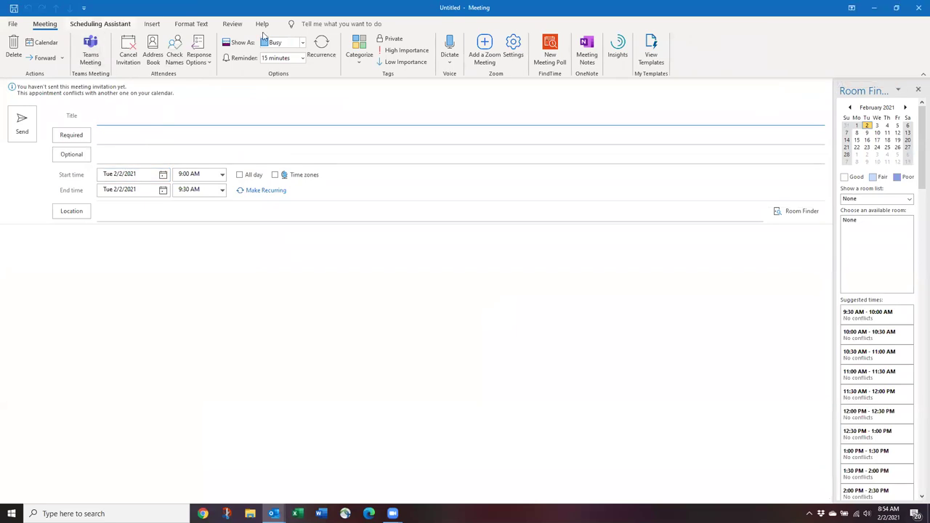
left_click(918, 7)
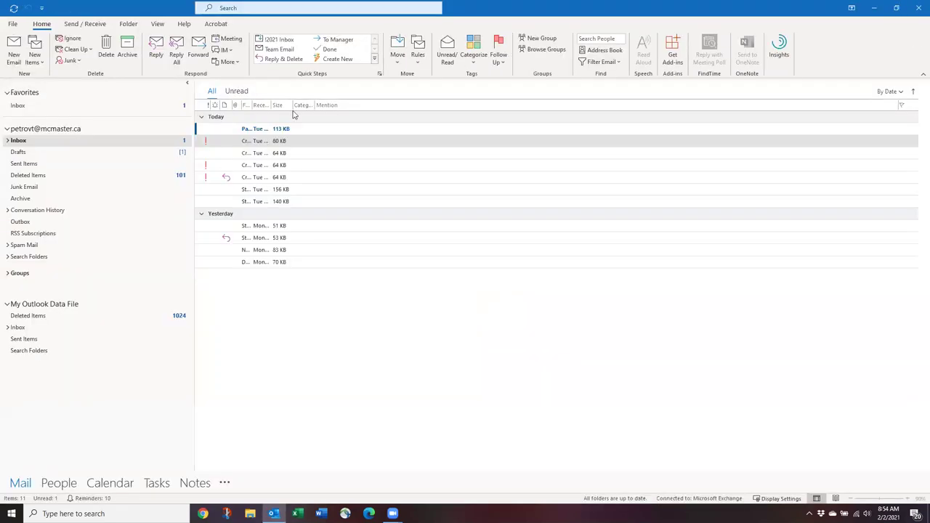
left_click(15, 54)
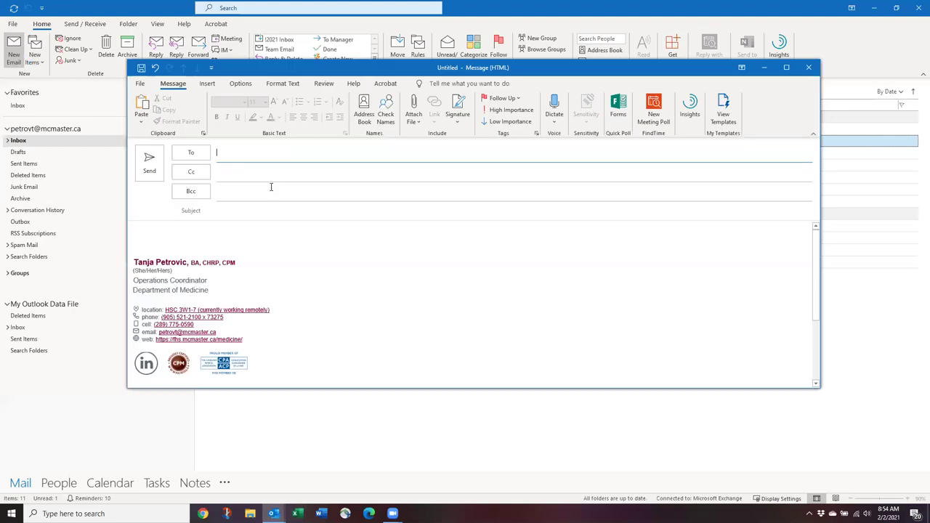
type("crow")
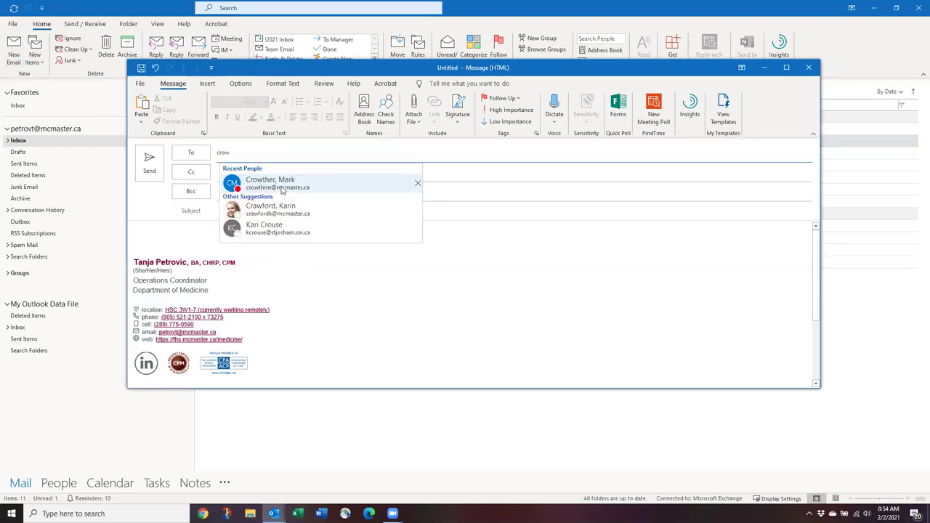
left_click(283, 182)
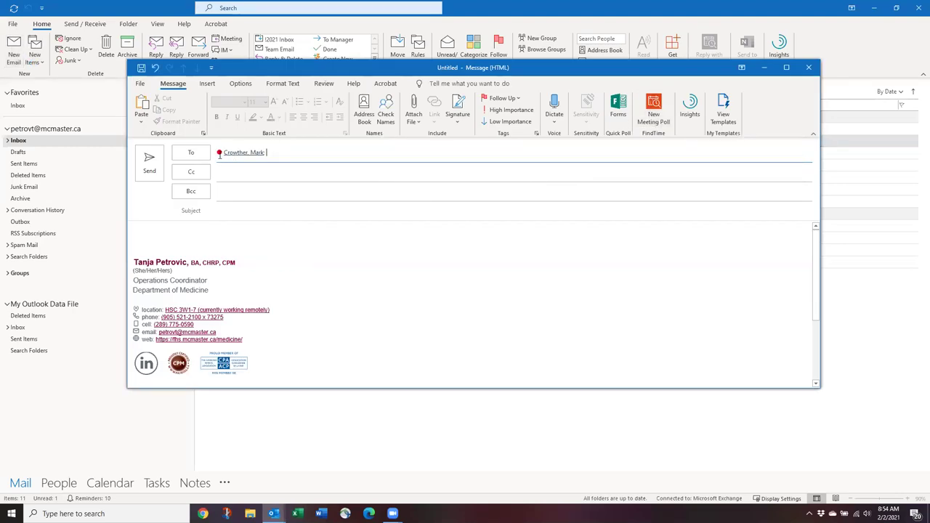
mouse_move(219, 154)
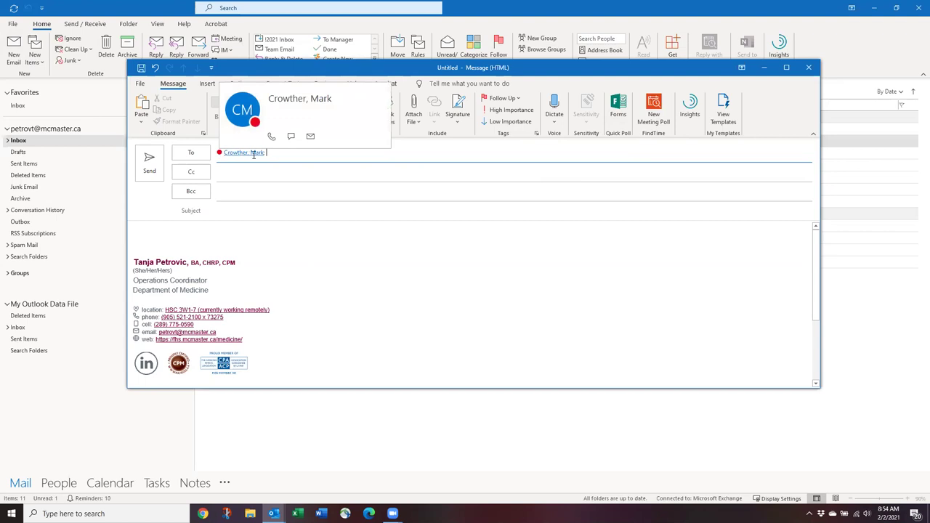
left_click(253, 155)
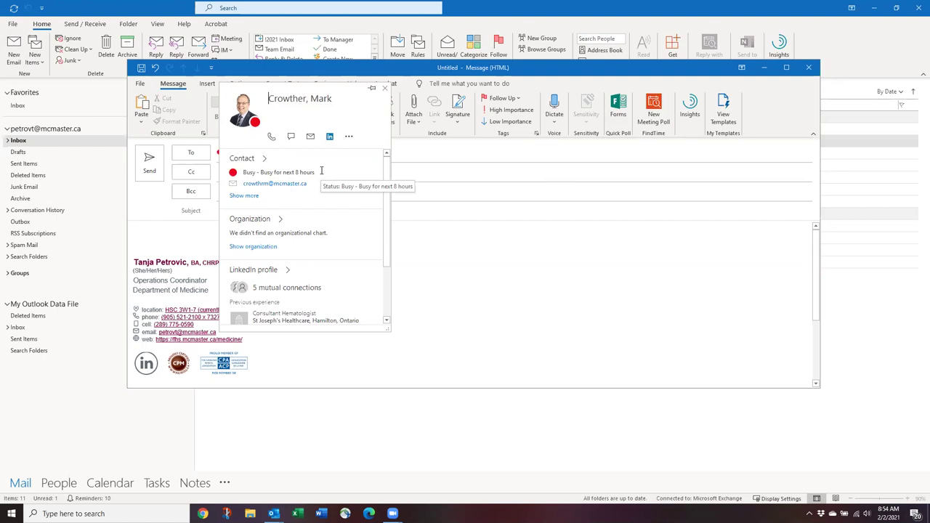
left_click(384, 88)
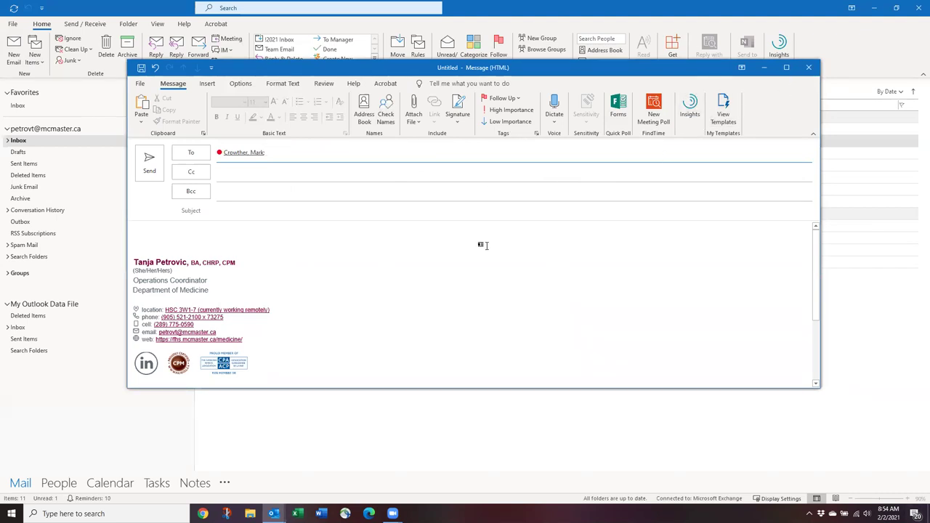
left_click(809, 66)
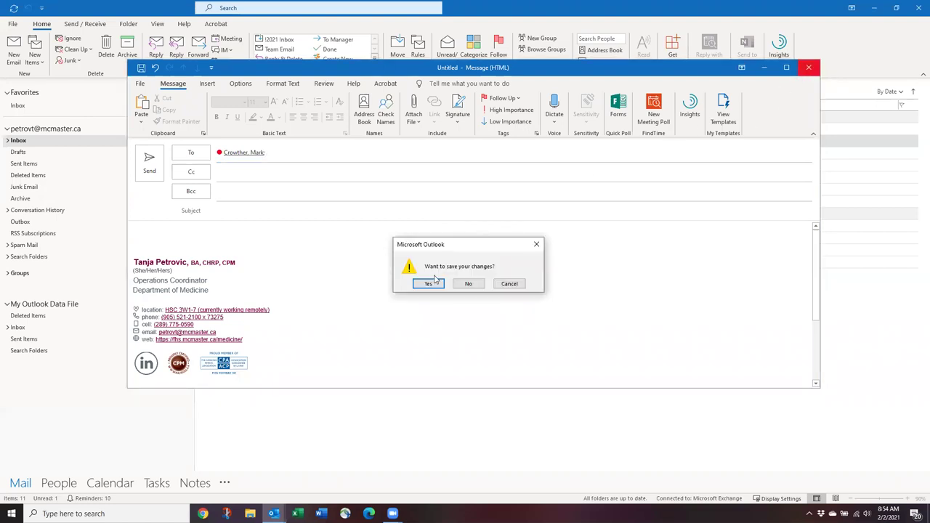
left_click(473, 285)
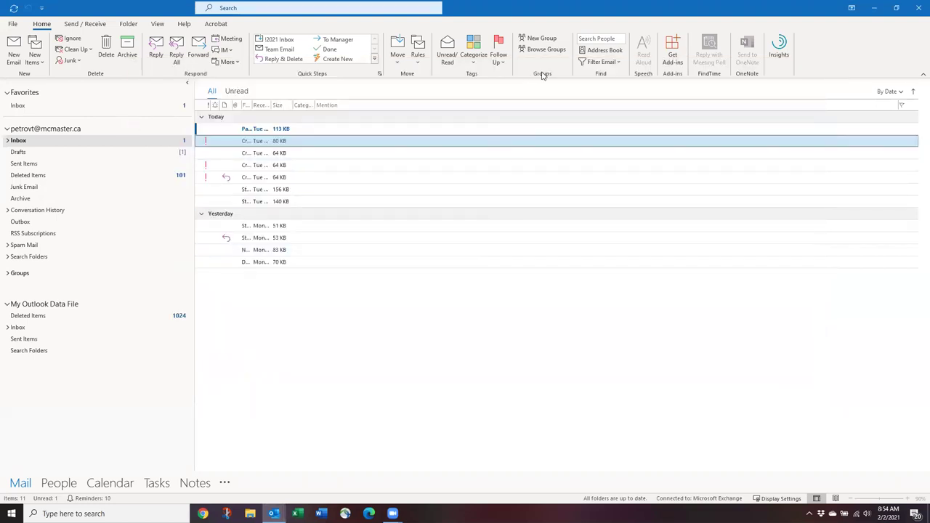